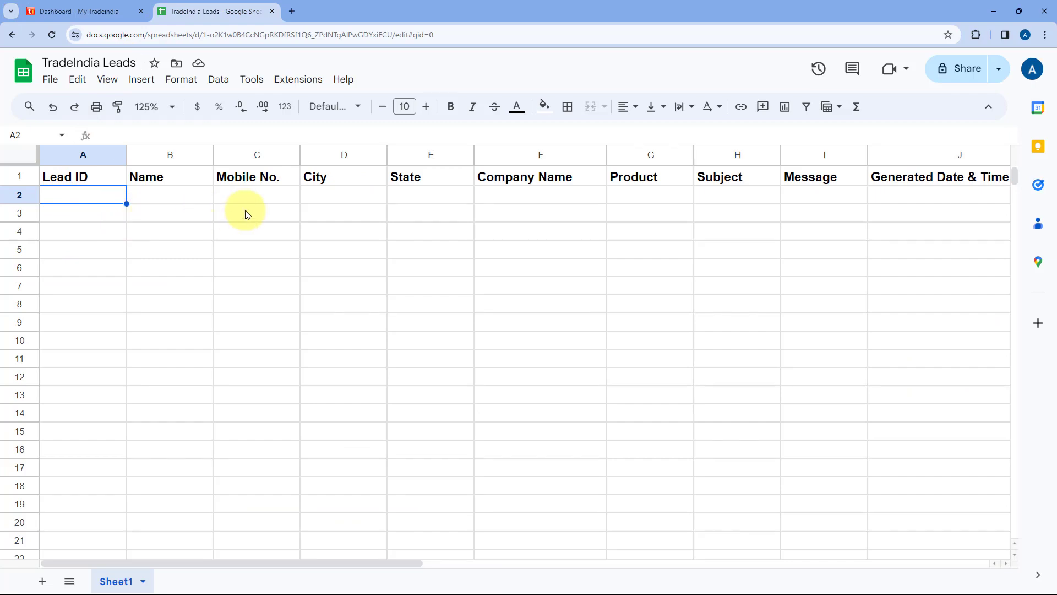
left_click(114, 9)
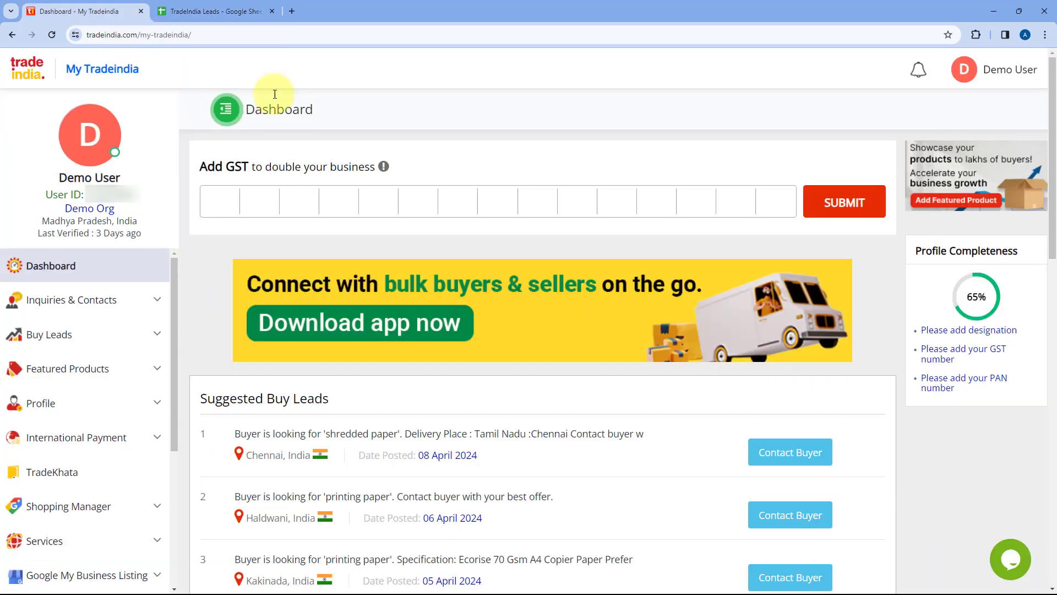
left_click(201, 4)
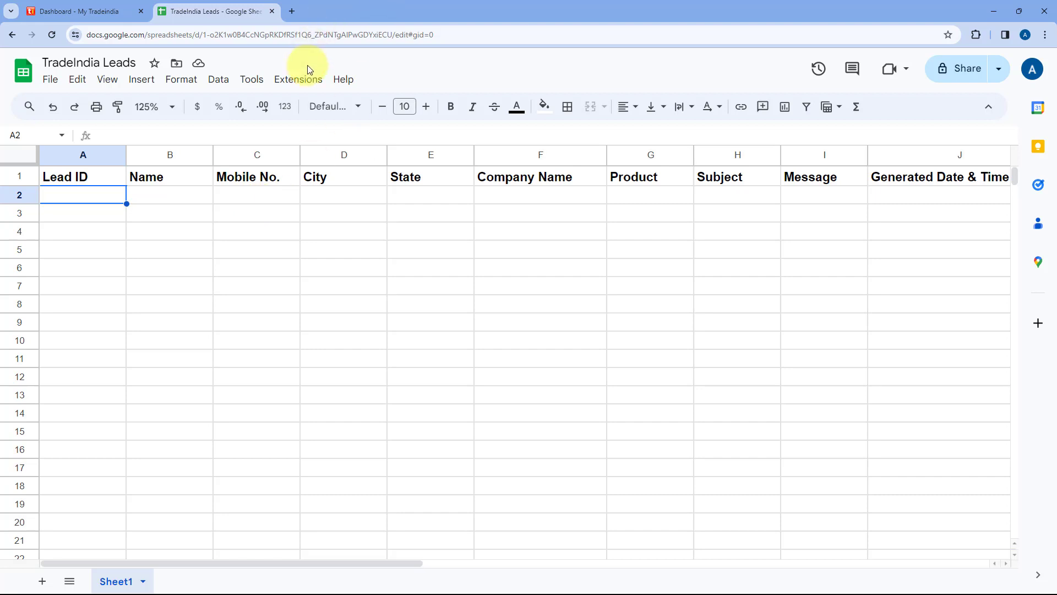
Open the Pabbly Connect site at pabbly.com/connect/inr/ in a new browser tab.
left_click(291, 12)
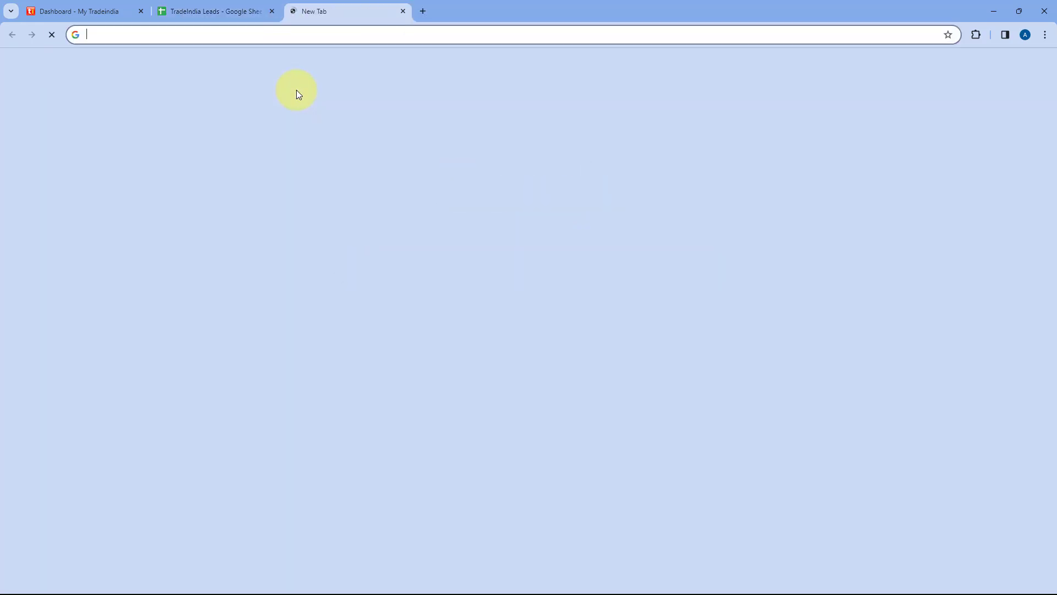
type("pabbl")
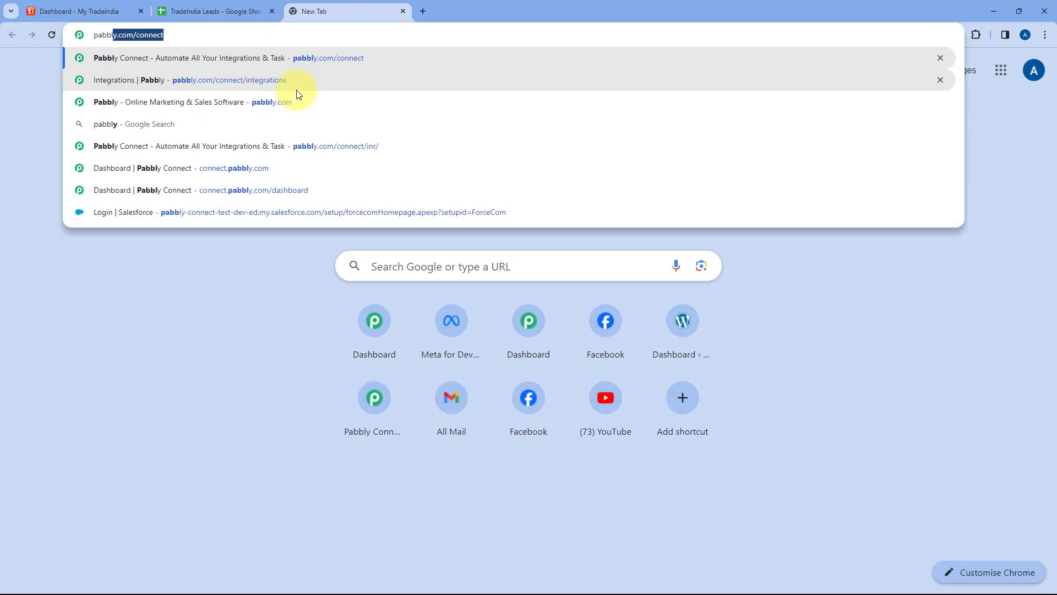
type("y.com/connect/")
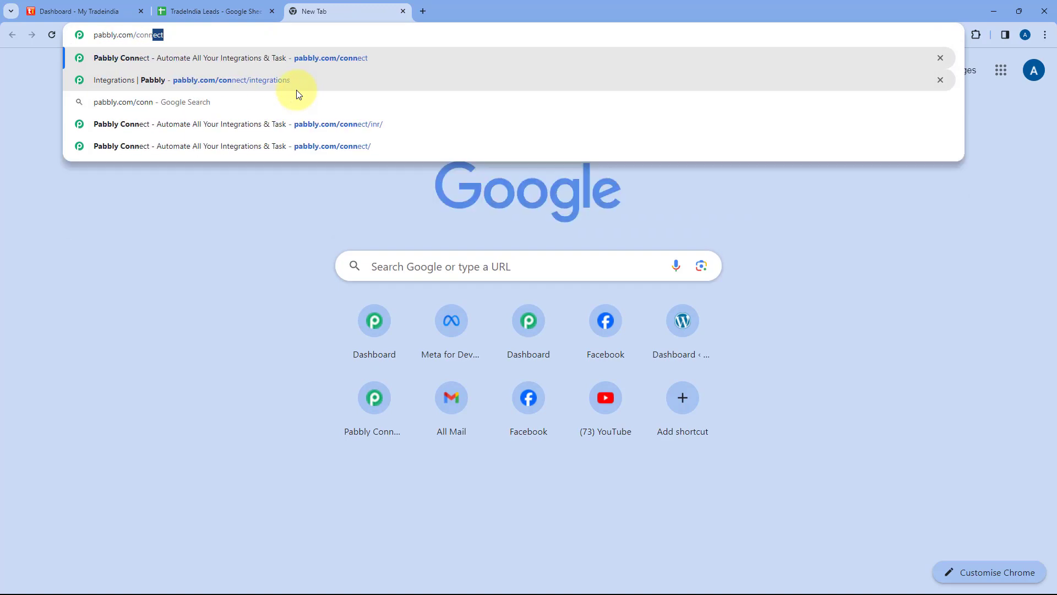
key("Return")
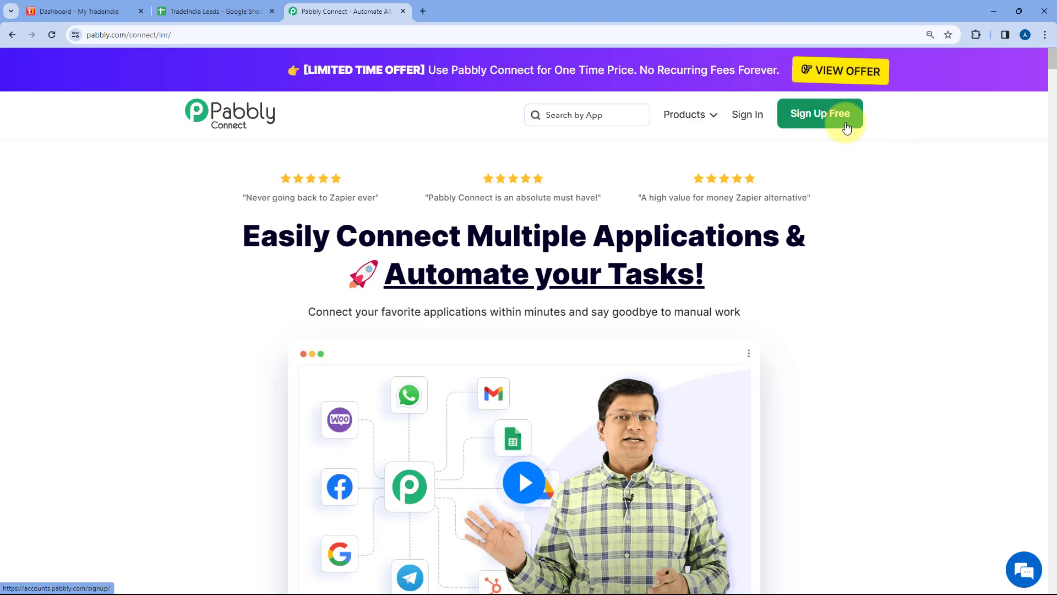
Sign in to Pabbly, open the Pabbly Connect dashboard and close the leftover accounts page.
left_click(747, 117)
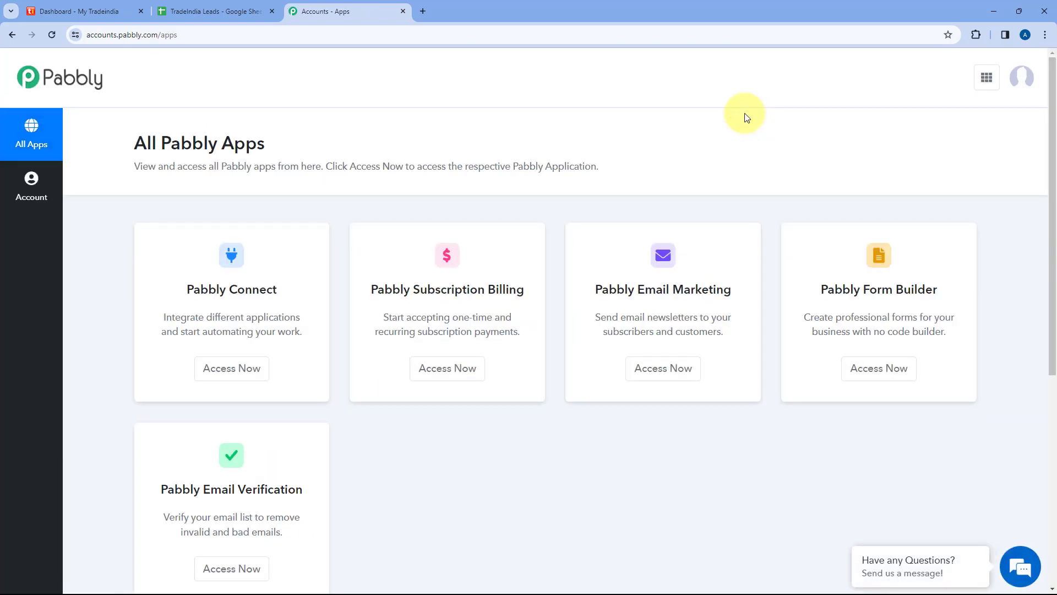
left_click(229, 368)
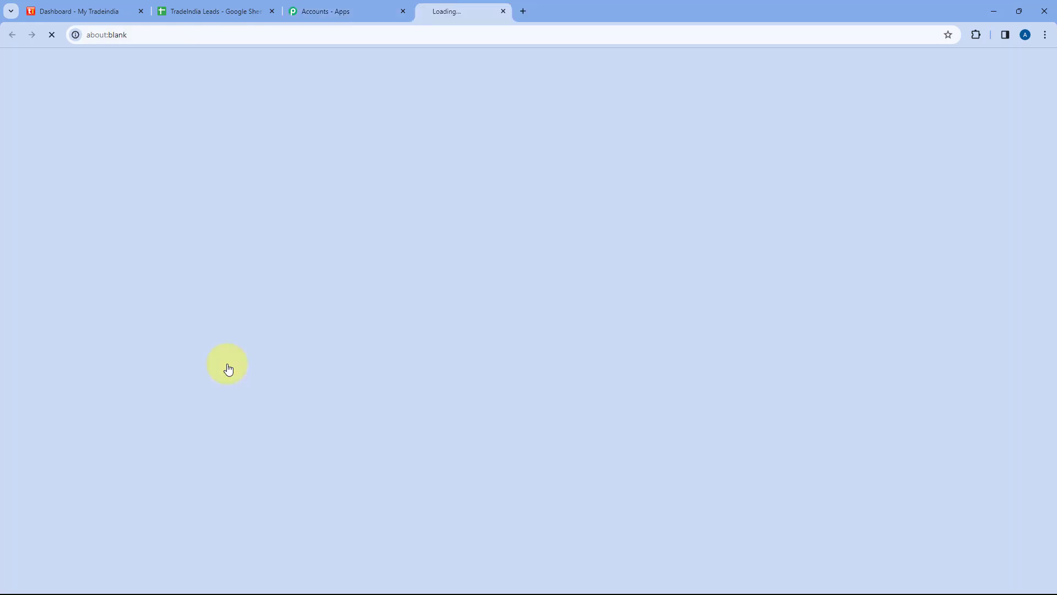
left_click(403, 11)
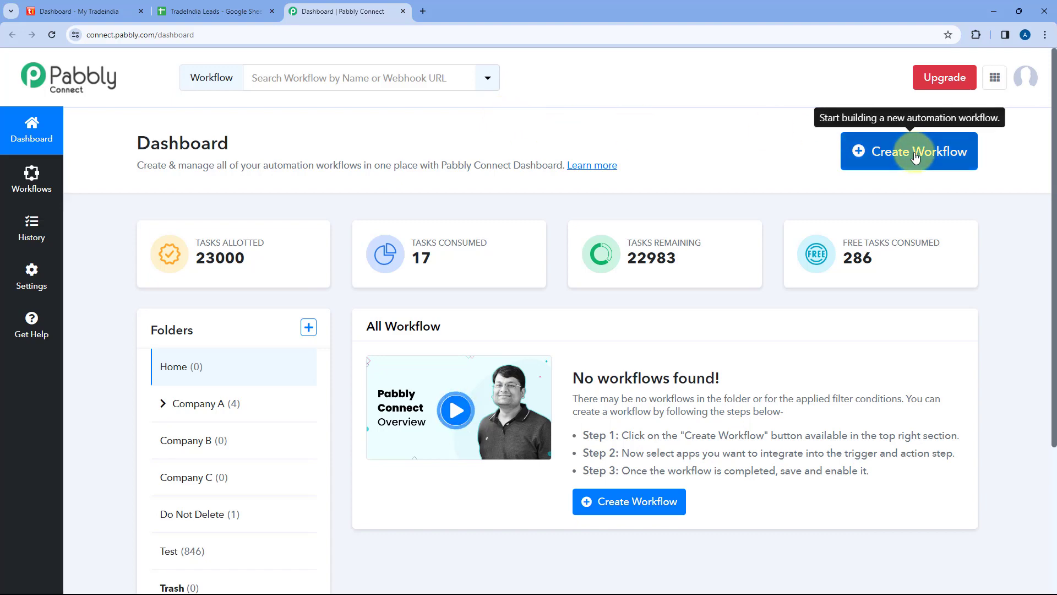
Create a workflow named "TradeIndia to Google Sheets" in the Home folder.
left_click(871, 153)
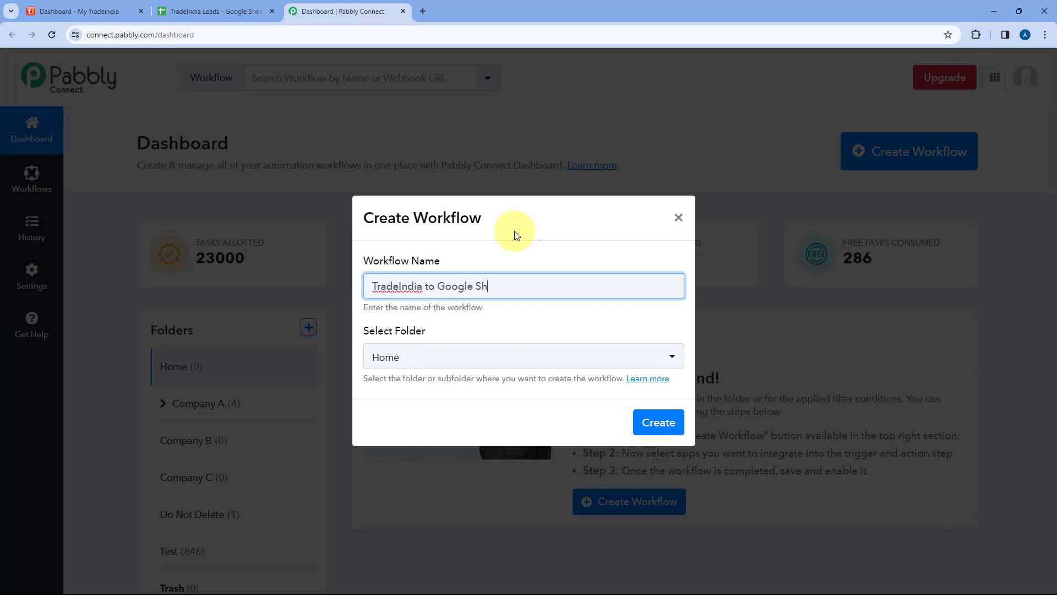
left_click(494, 357)
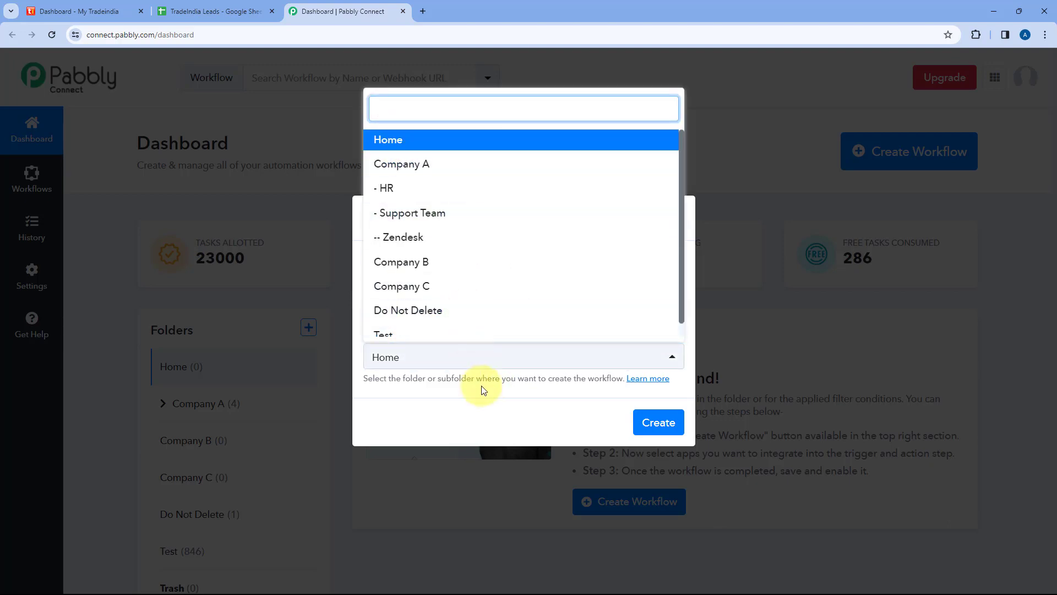
left_click(485, 388)
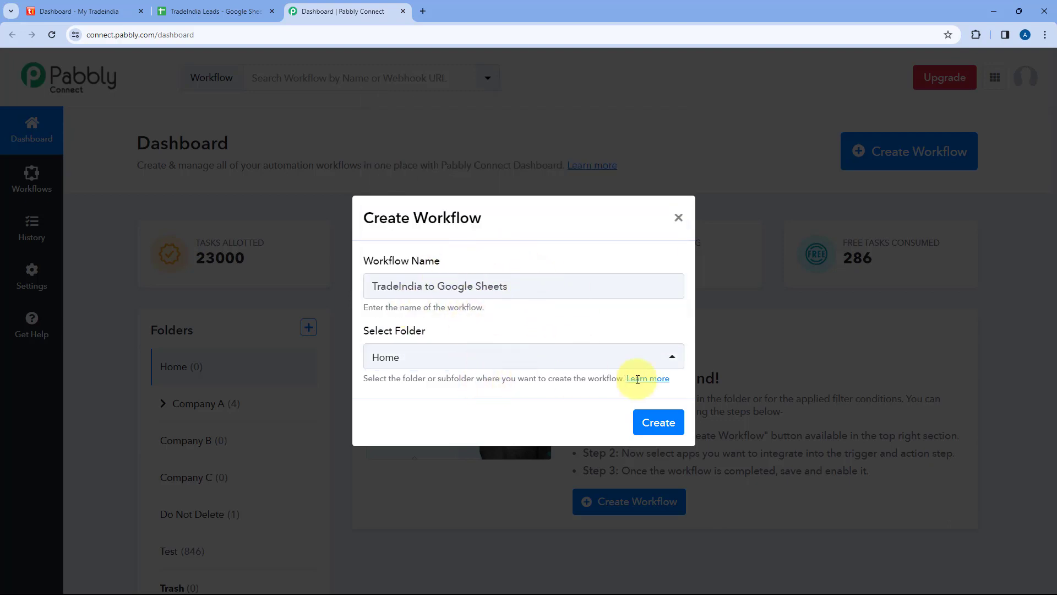
left_click(654, 422)
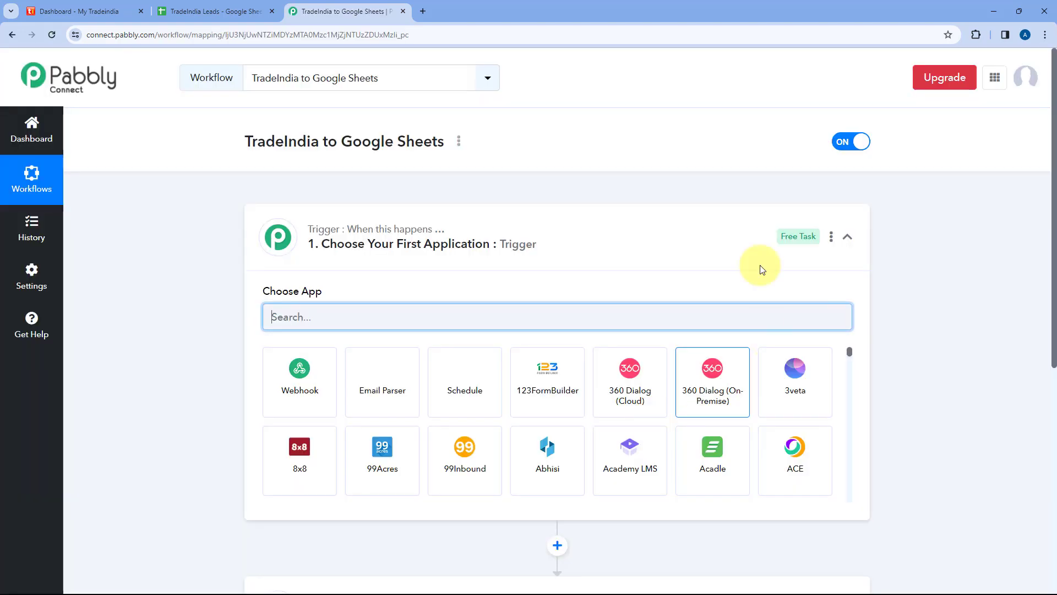
Examine the workflow's trigger and action steps, the TradeIndia dashboard and the column headers of the TradeIndia Leads spreadsheet.
left_click(594, 227)
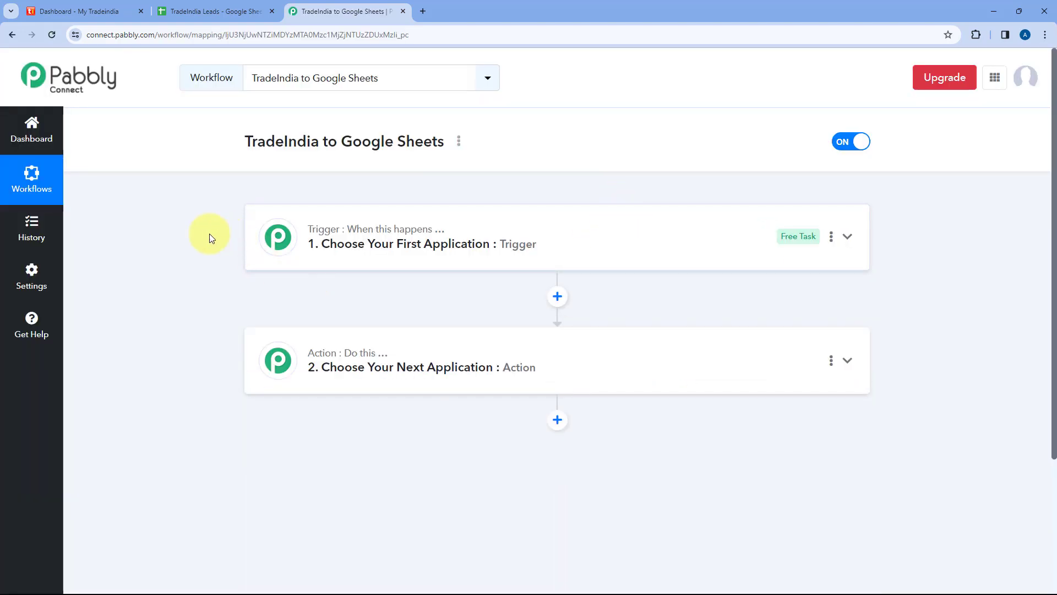
scroll(206, 235, "down", 1)
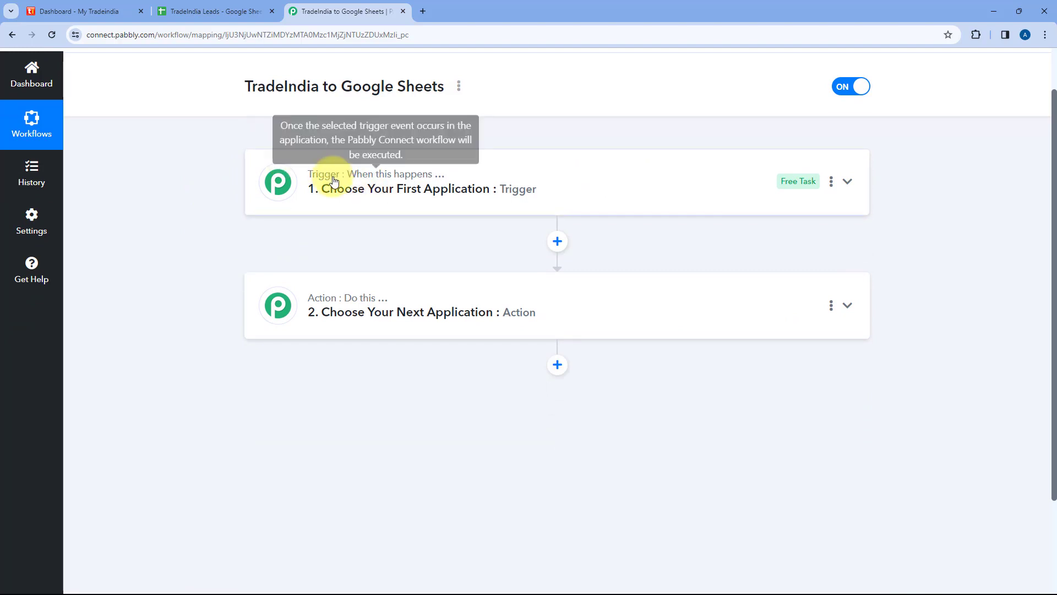
mouse_move(318, 307)
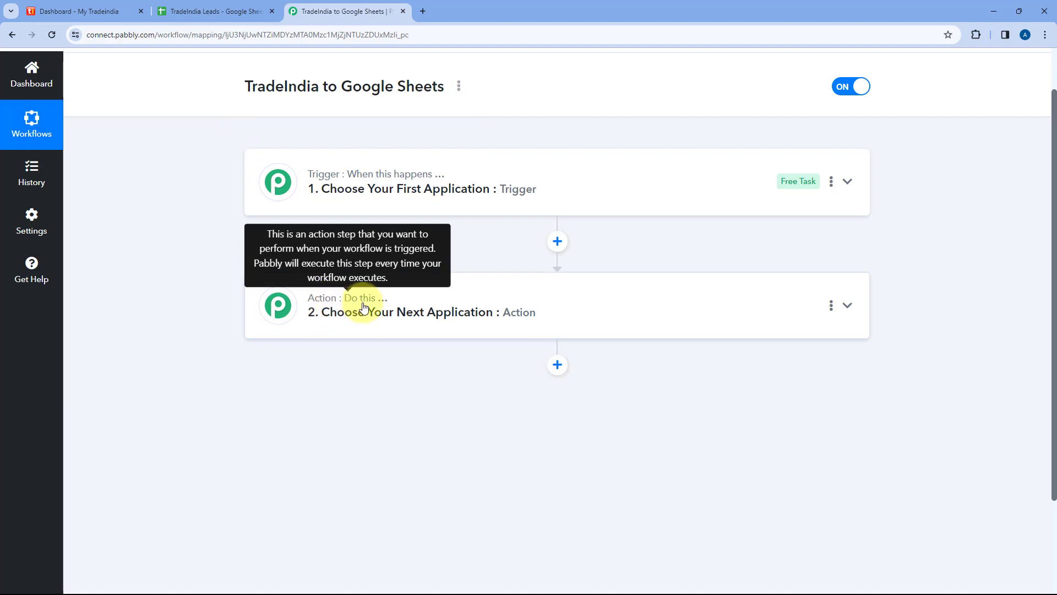
left_click(558, 188)
scroll(166, 234, "down", 1)
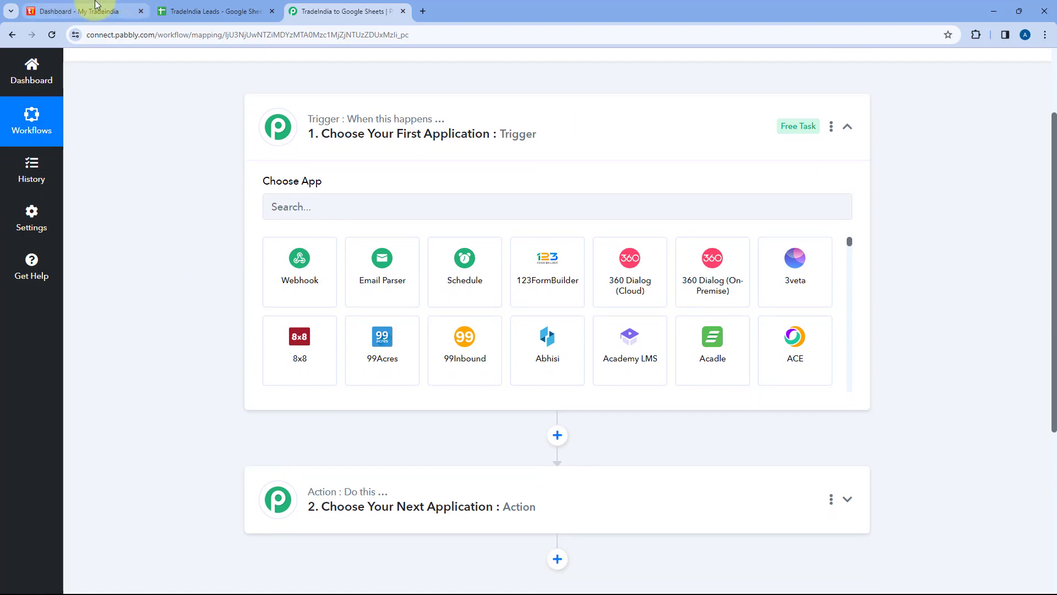
left_click(83, 11)
left_click(347, 11)
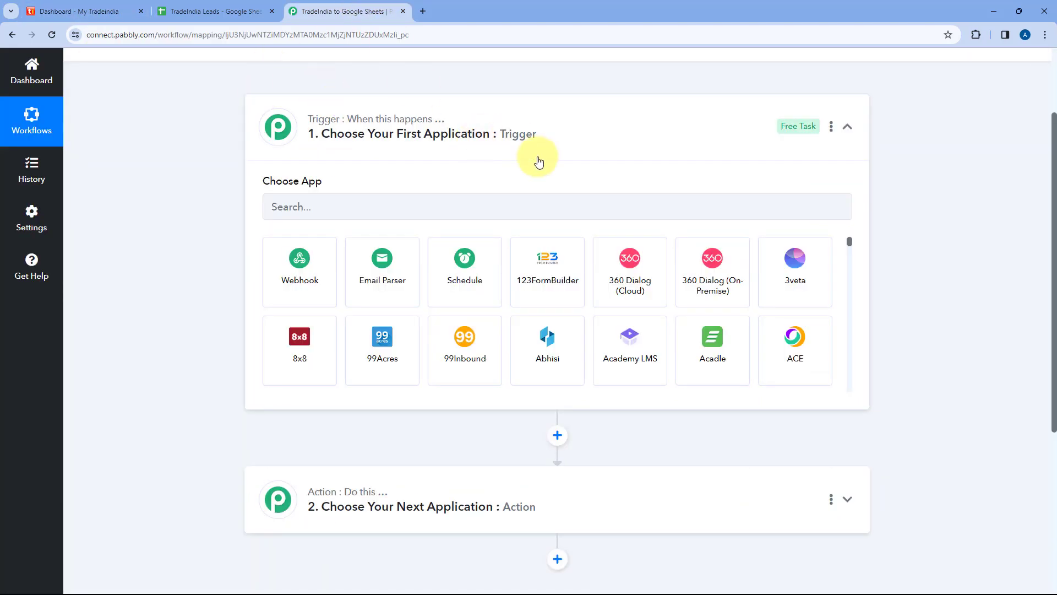
left_click(102, 11)
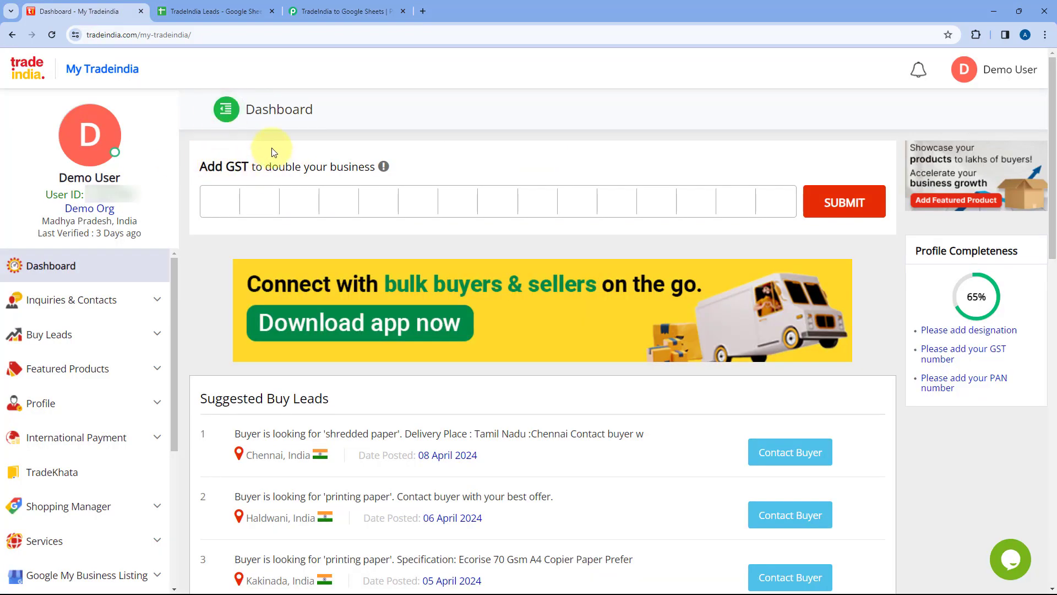
left_click(364, 7)
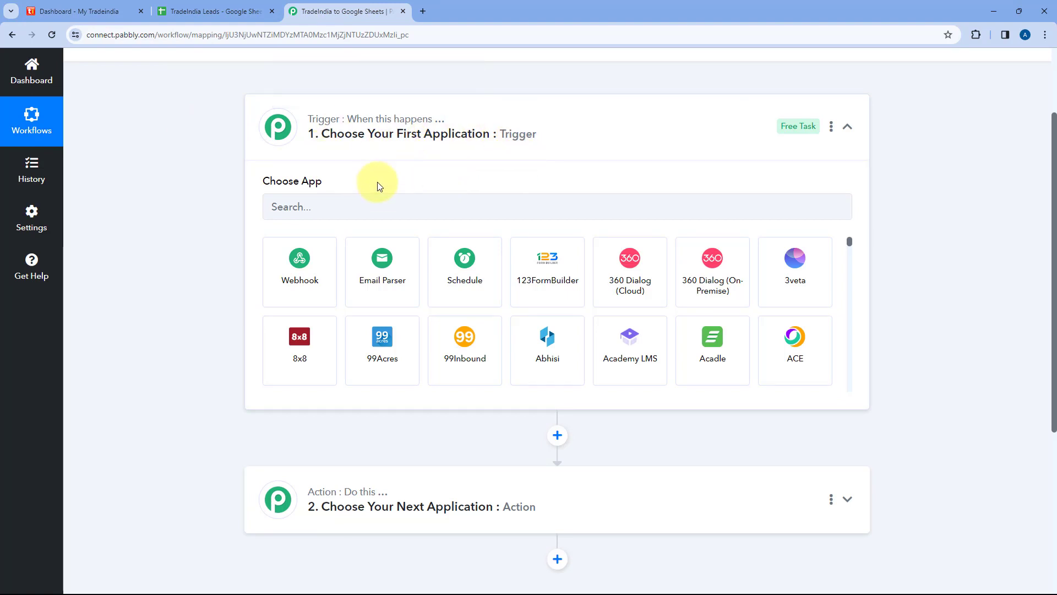
scroll(231, 235, "down", 2)
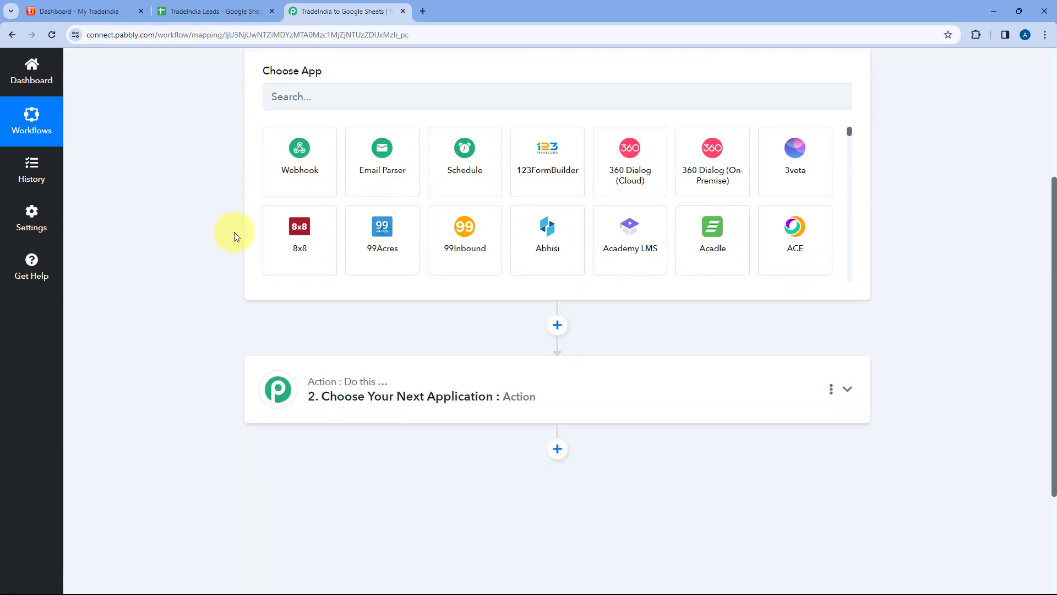
left_click(212, 11)
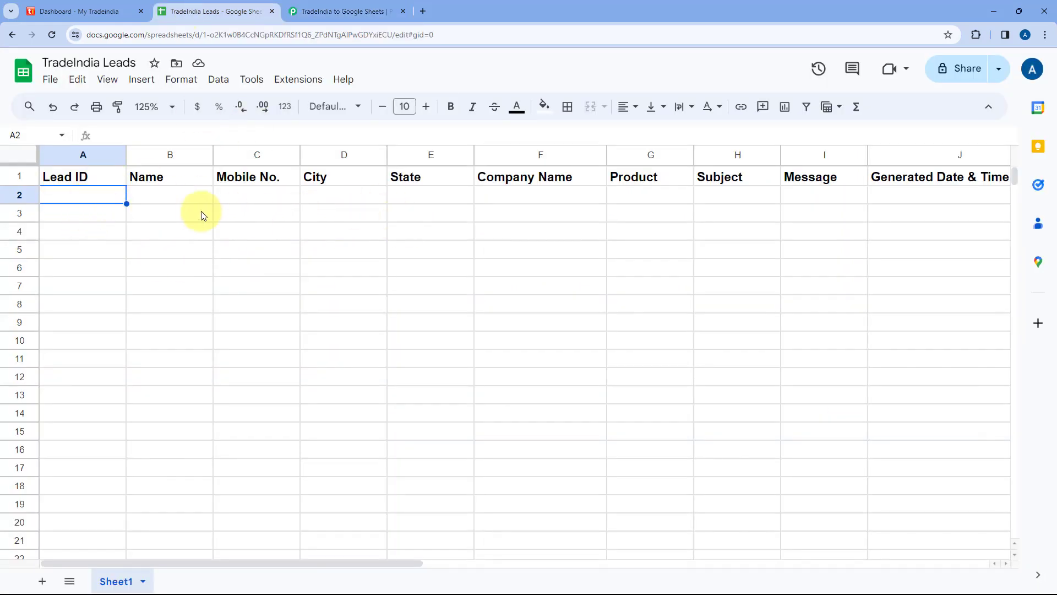
left_click(333, 8)
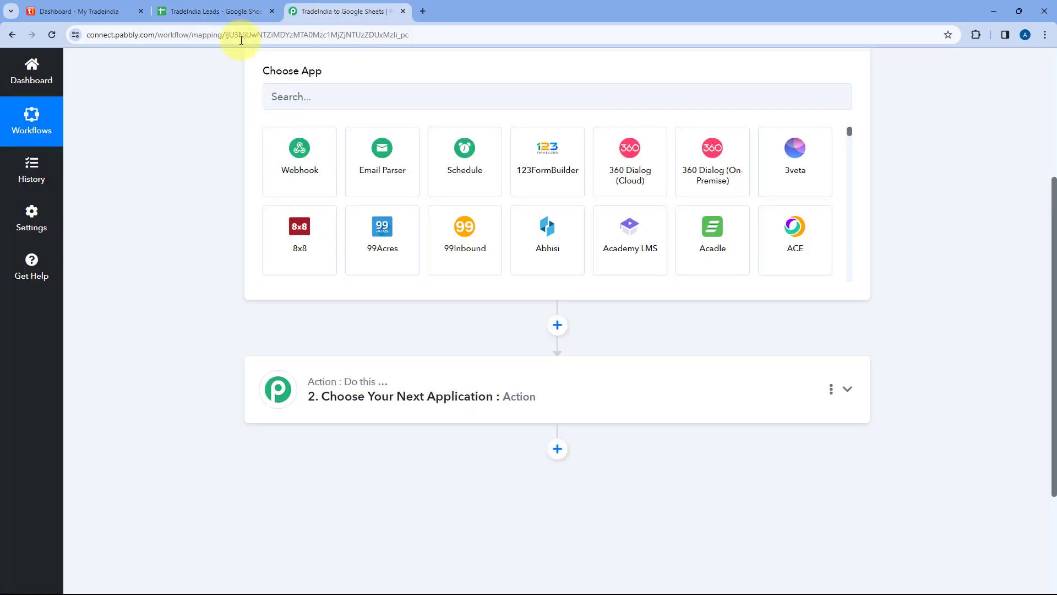
Set the workflow's trigger application to TradeIndia with the Capture Leads trigger event.
scroll(213, 235, "up", 2)
left_click(286, 207)
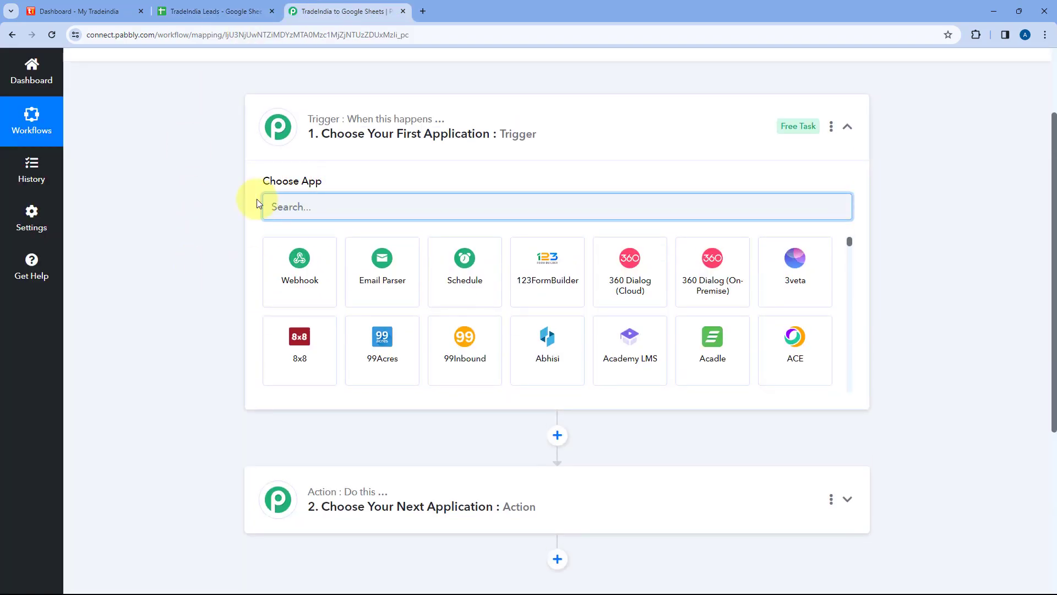
type("Trade")
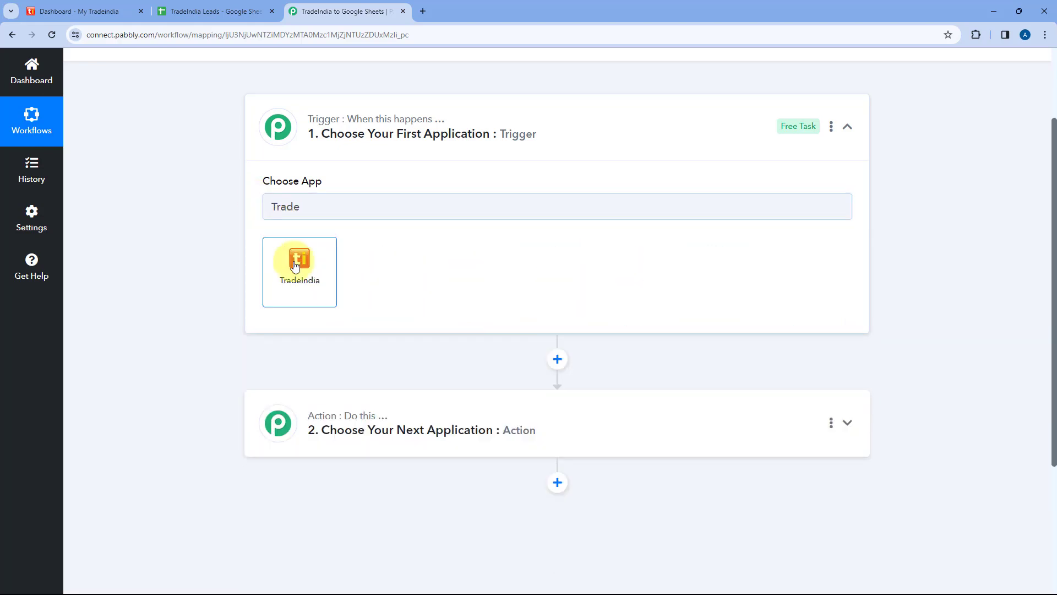
left_click(293, 259)
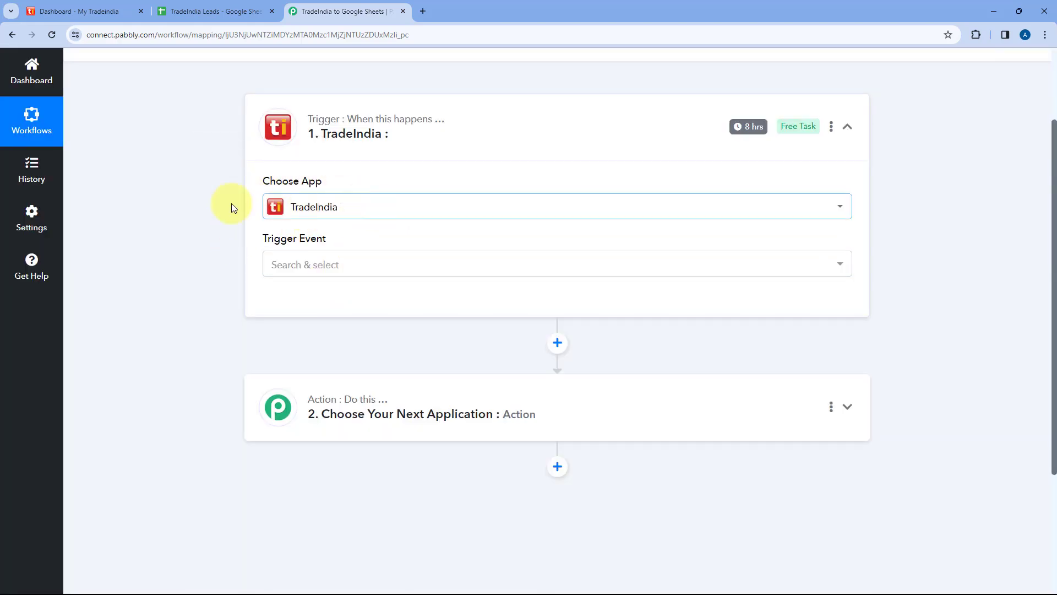
left_click(337, 258)
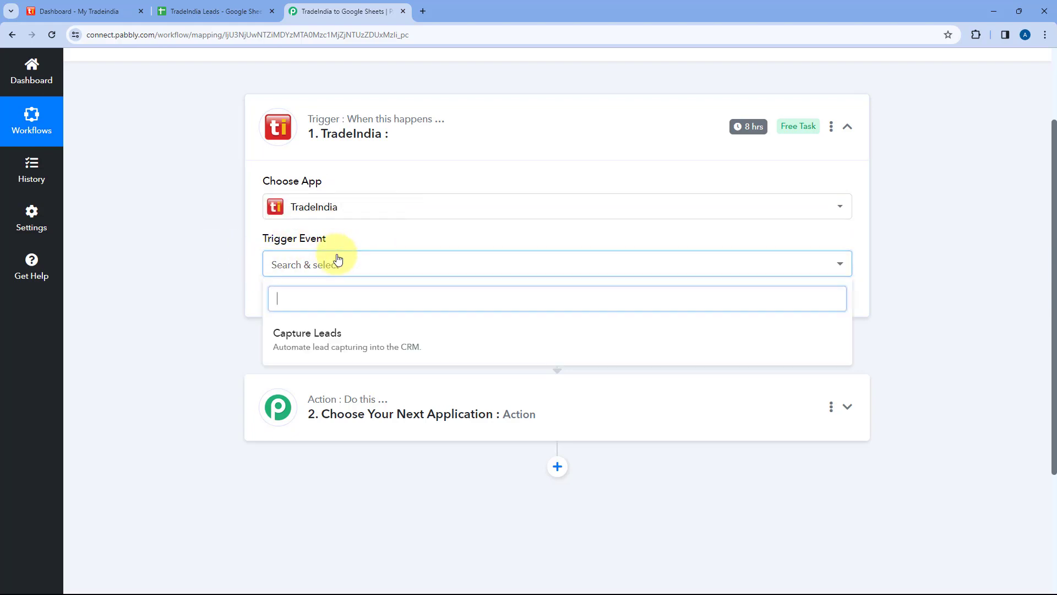
left_click(339, 341)
Start adding a new TradeIndia connection for the trigger and read the instructions for obtaining its API details.
left_click(314, 304)
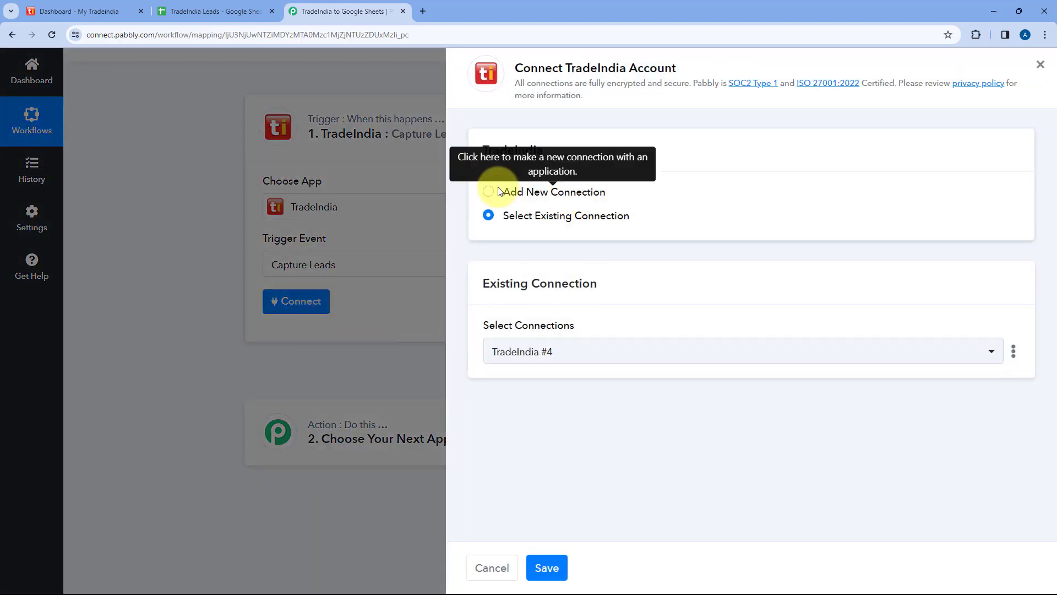
left_click(499, 191)
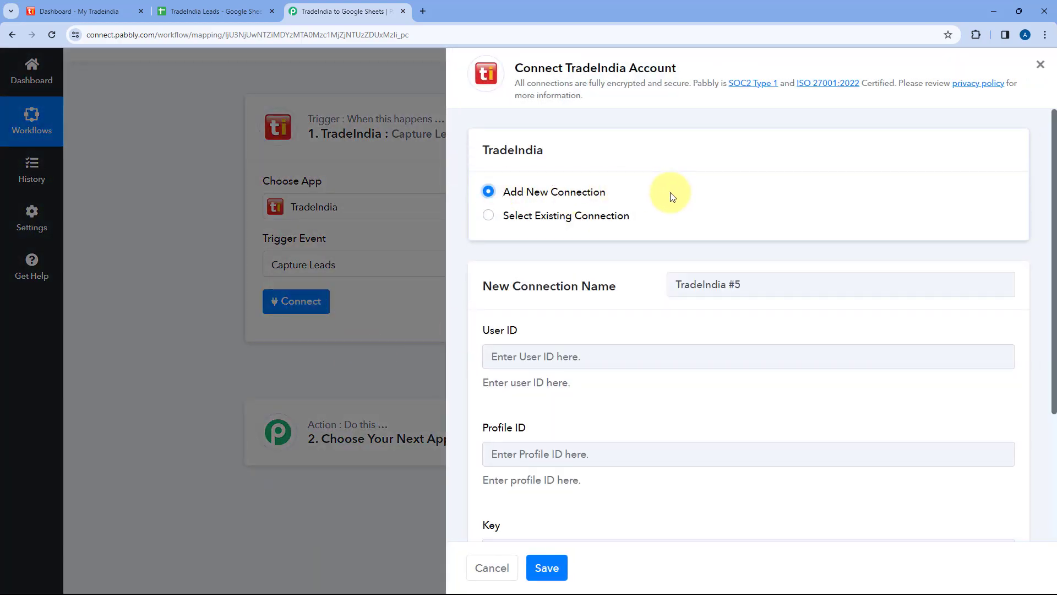
scroll(671, 197, "down", 3)
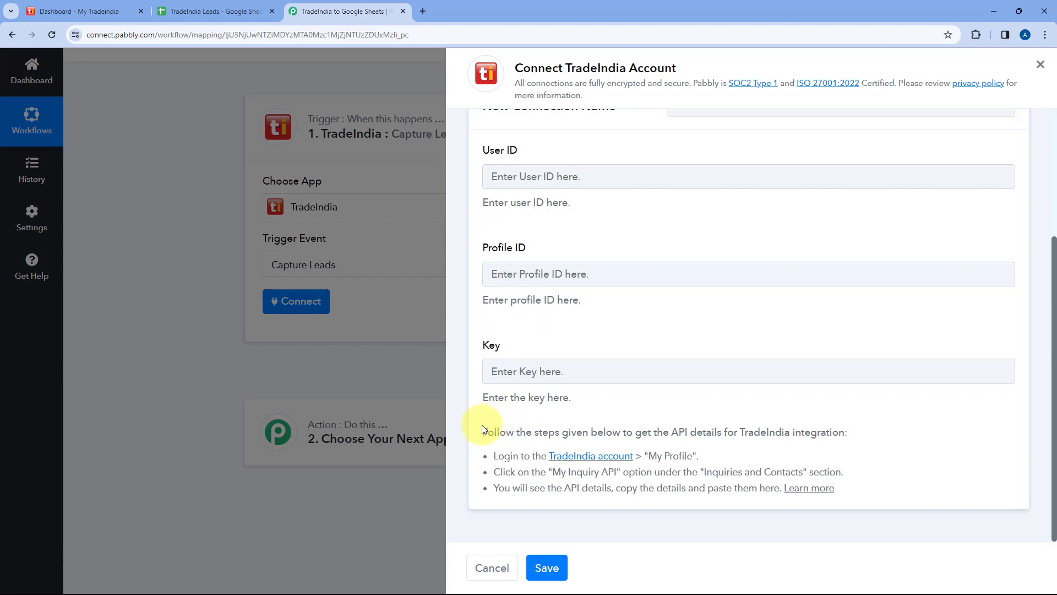
left_click_drag(482, 430, 877, 479)
left_click(877, 479)
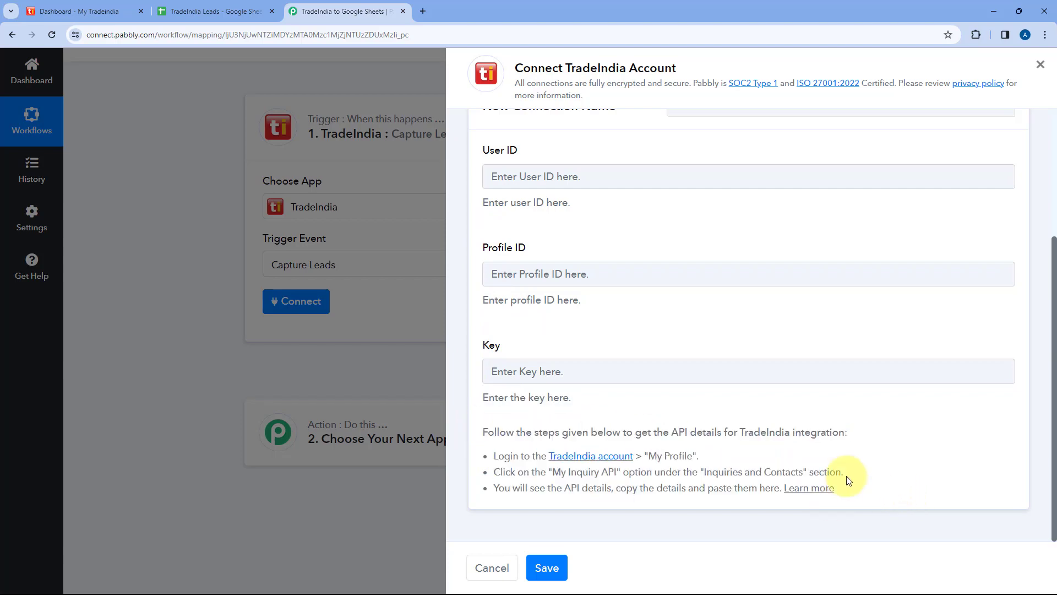
Open the My Inquiry API page under Inquiries & Contacts in the TradeIndia account and locate the user ID, profile ID and key.
left_click(100, 11)
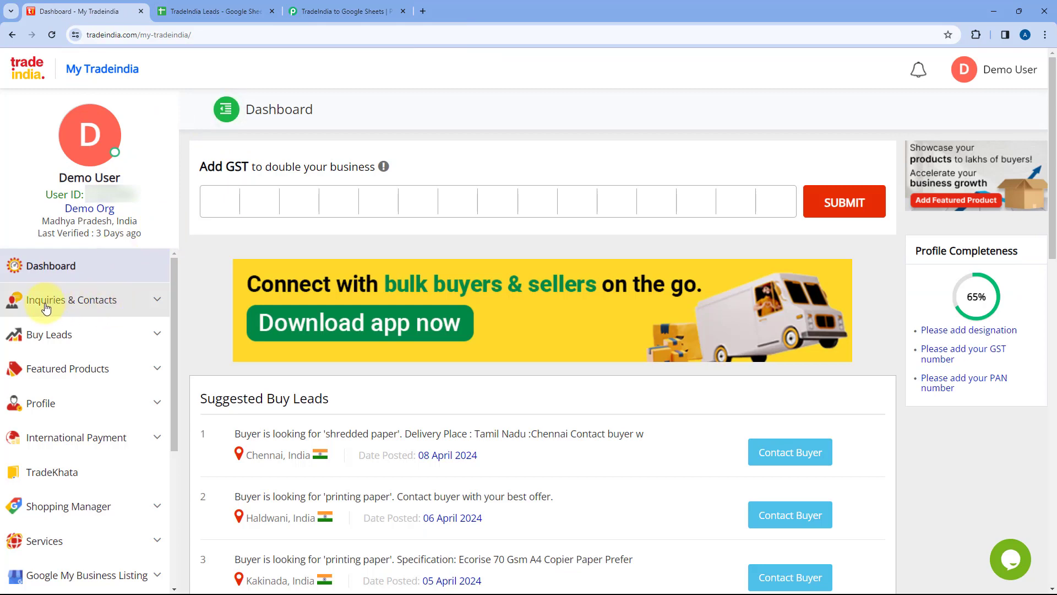
left_click(159, 302)
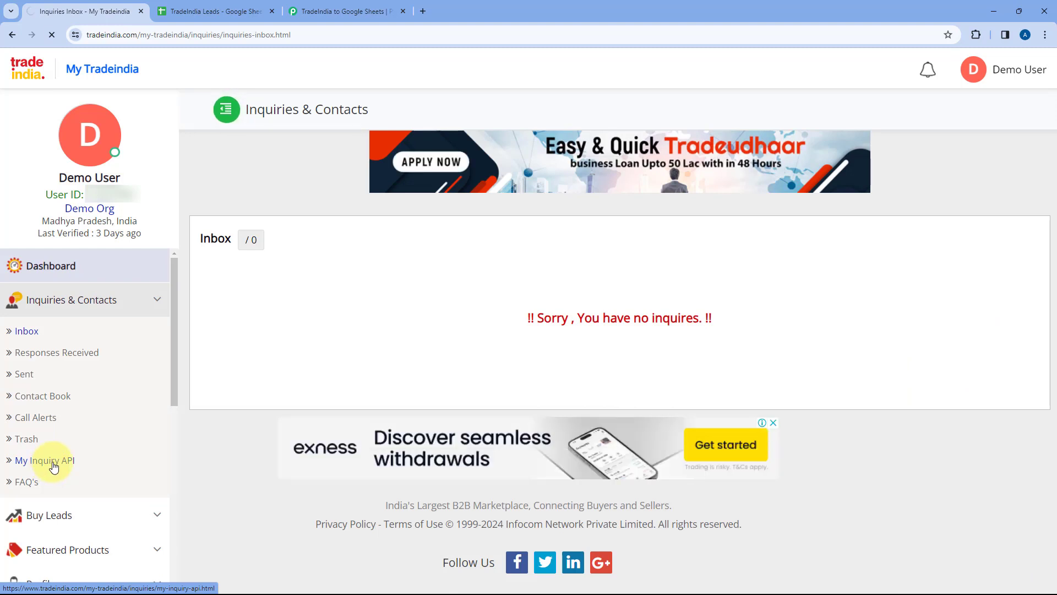
left_click(54, 463)
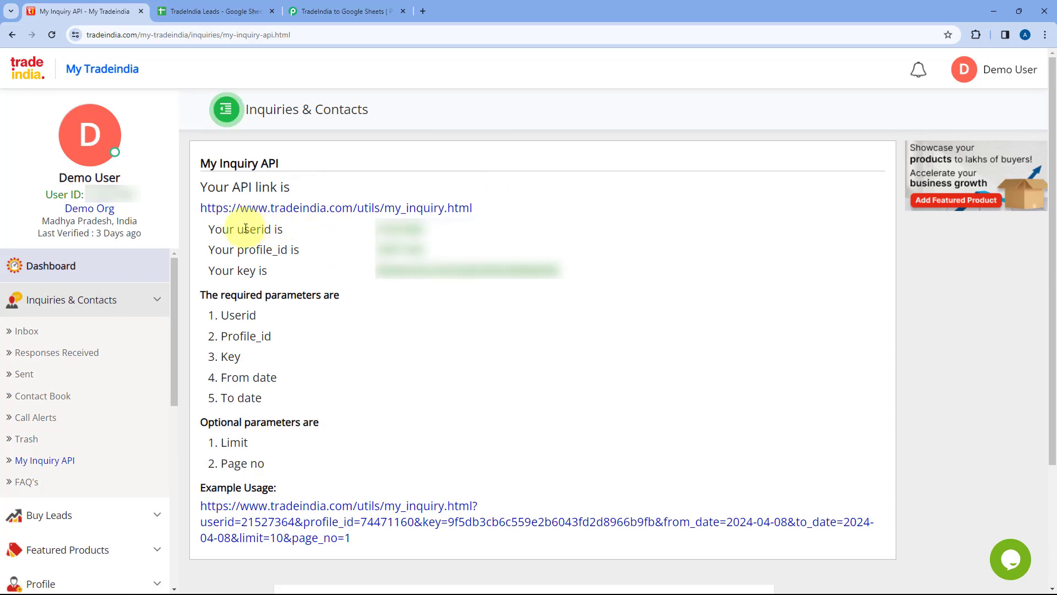
left_click_drag(238, 229, 256, 270)
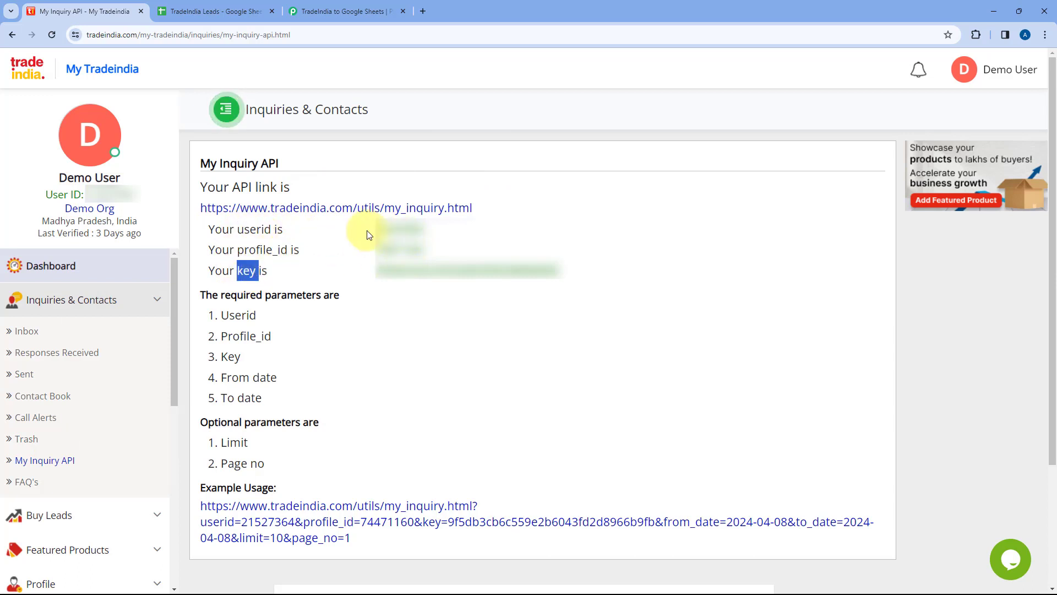
Copy the user ID and profile ID from the TradeIndia My Inquiry API page into the new Pabbly Connect connection.
left_click(393, 231)
double_click(393, 230)
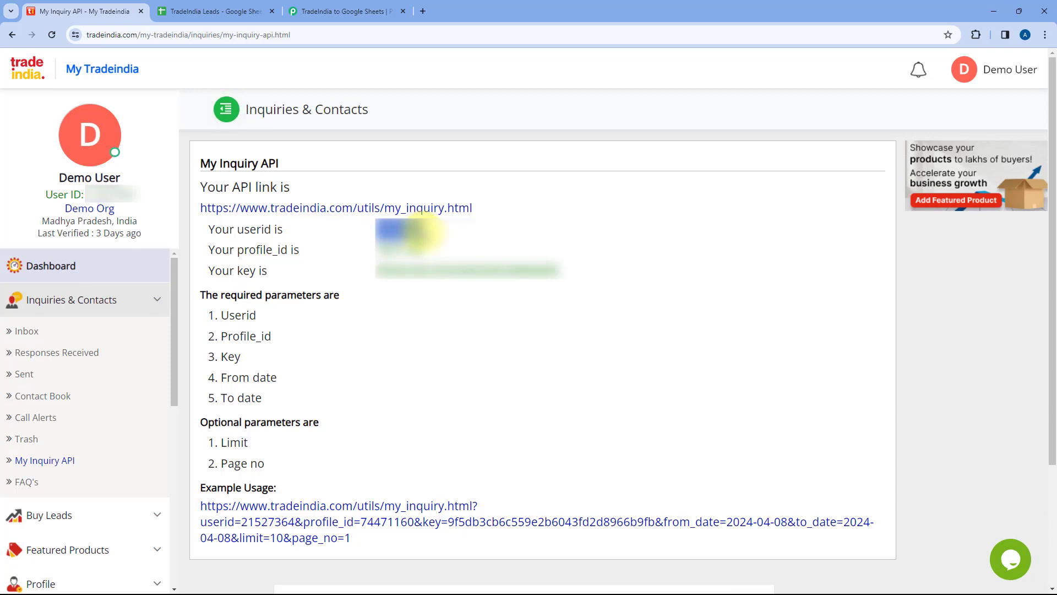
left_click(341, 11)
left_click(507, 177)
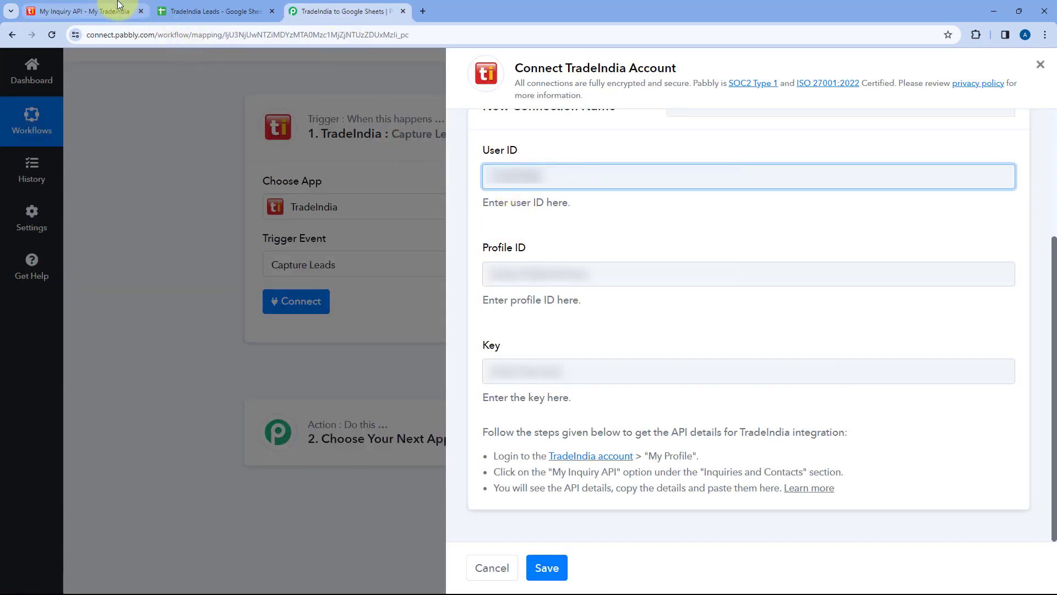
left_click(83, 11)
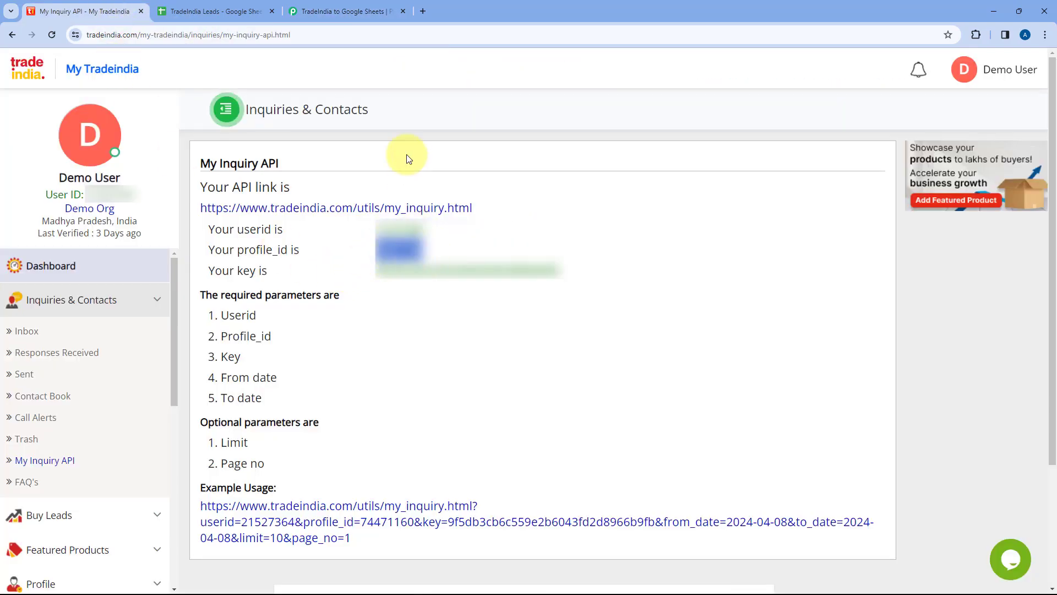
left_click(353, 11)
left_click(510, 270)
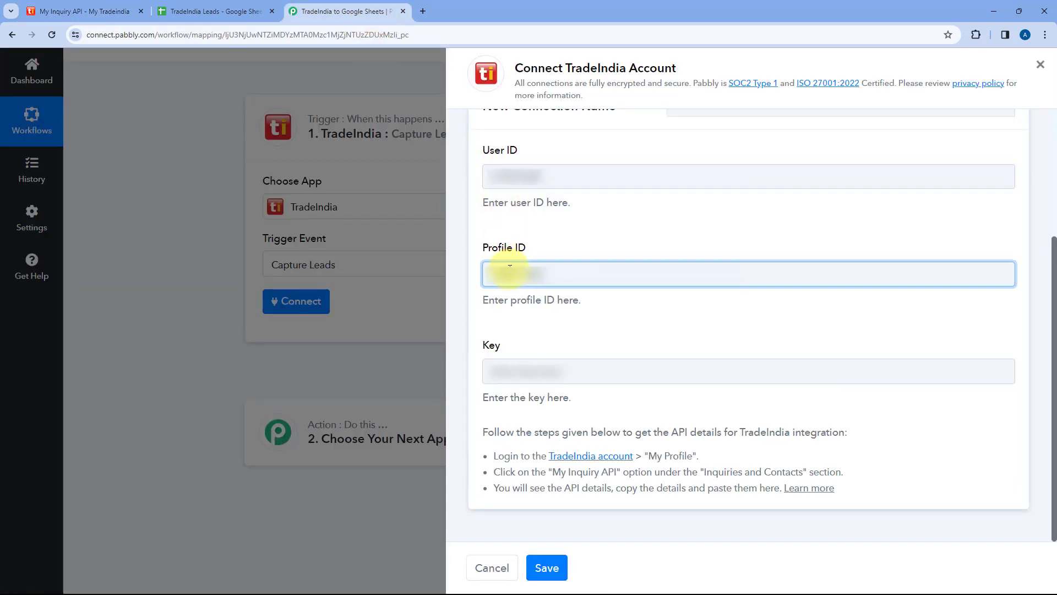
Copy the API key from the TradeIndia My Inquiry API page into the connection's Key field and save the connection.
left_click(59, 10)
double_click(379, 274)
left_click_drag(379, 274, 554, 266)
left_click(380, 11)
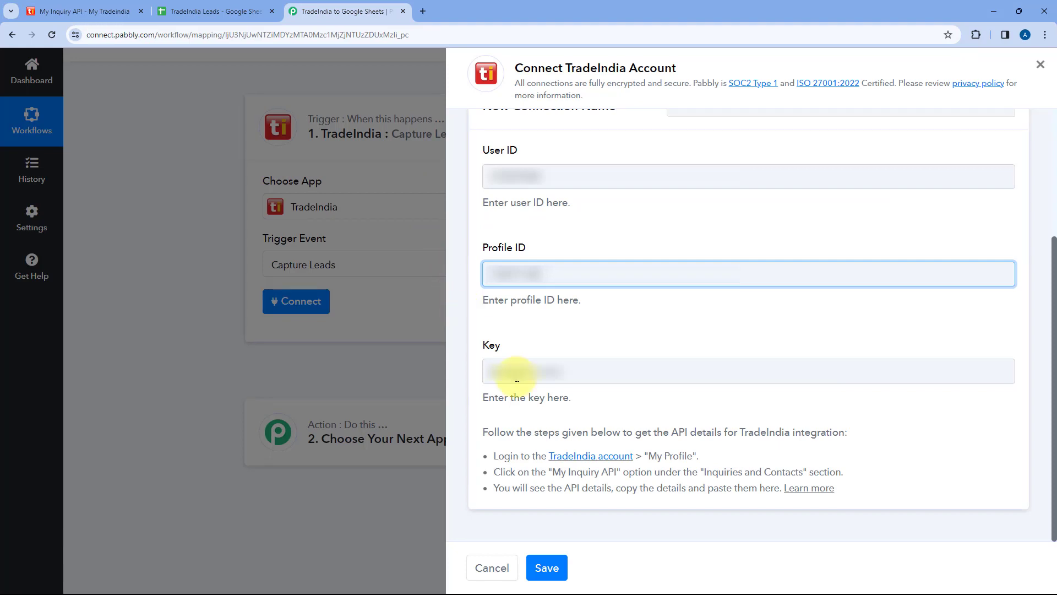
left_click(503, 371)
key("ctrl+v")
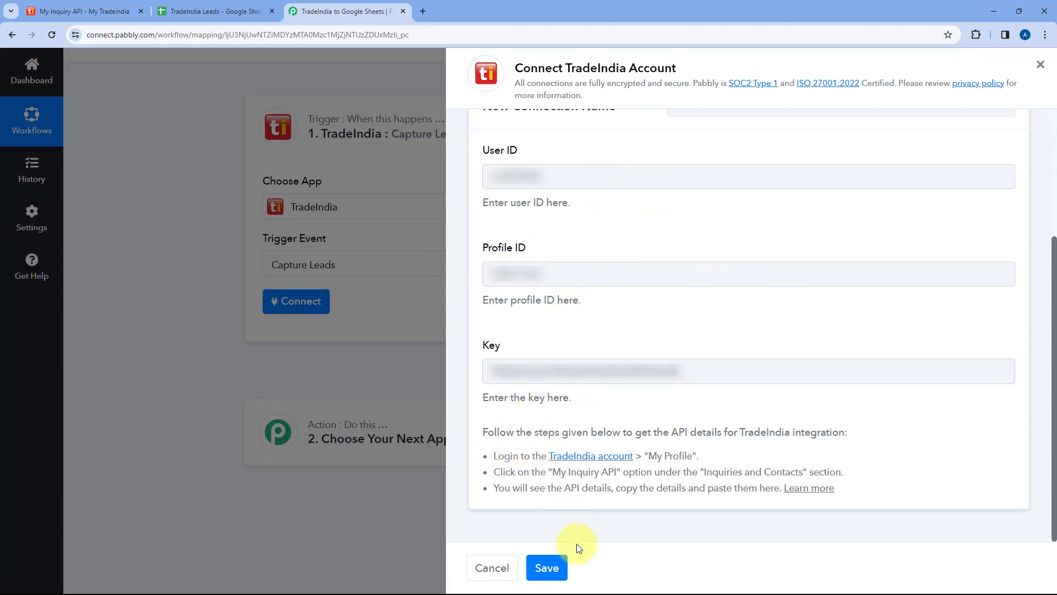
left_click(548, 567)
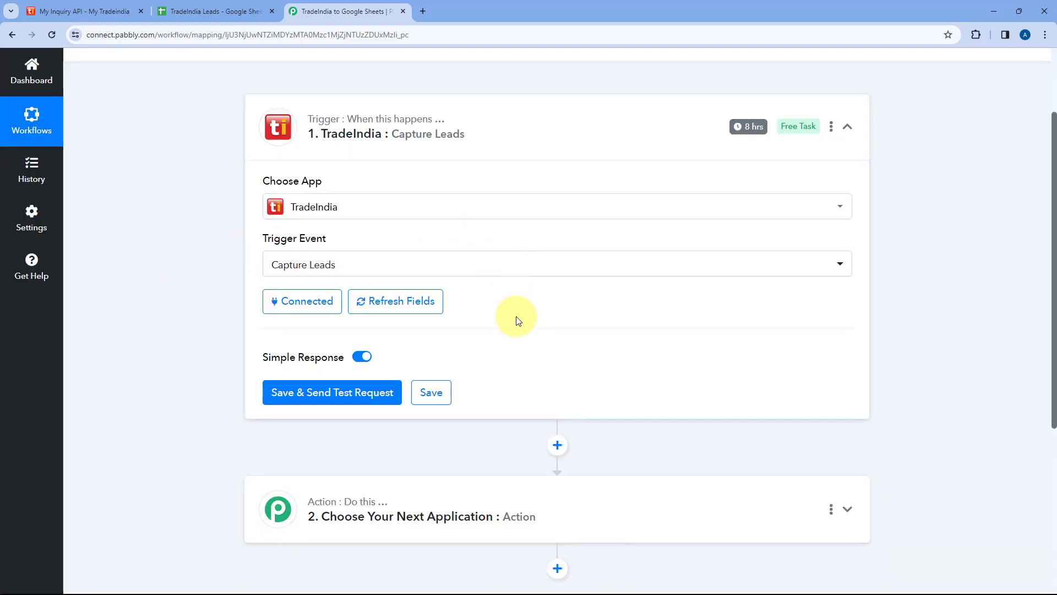
Save the Capture Leads trigger and send a test request with Simple Response left on.
scroll(507, 297, "down", 1)
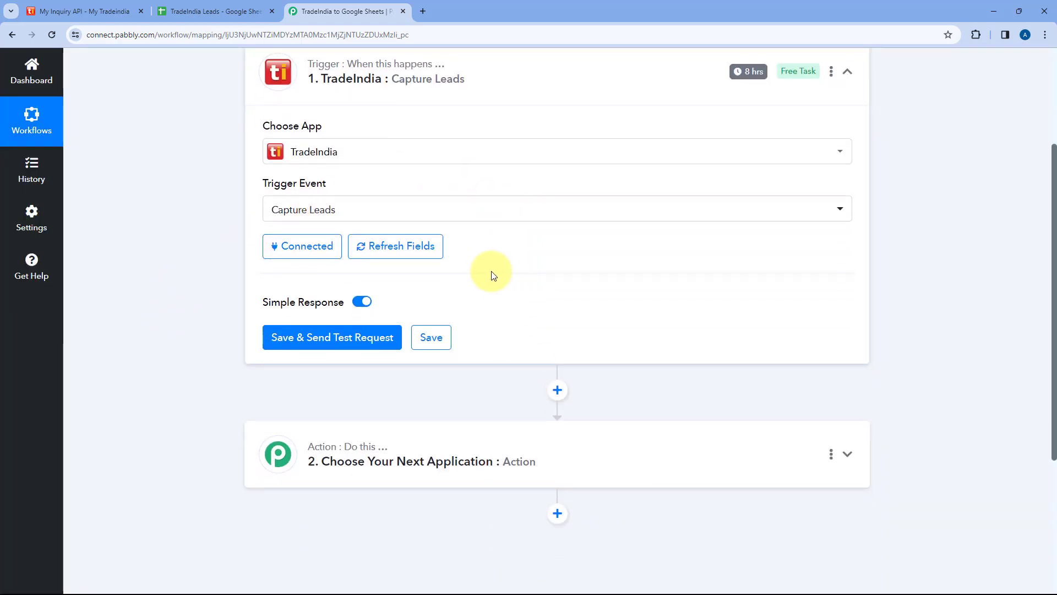
scroll(491, 273, "down", 2)
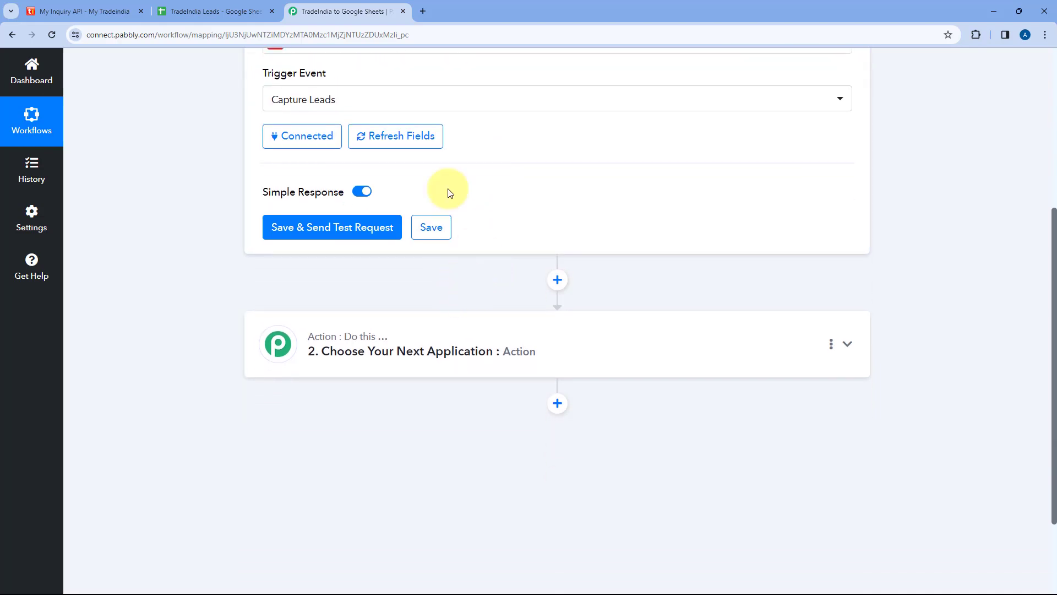
left_click(328, 229)
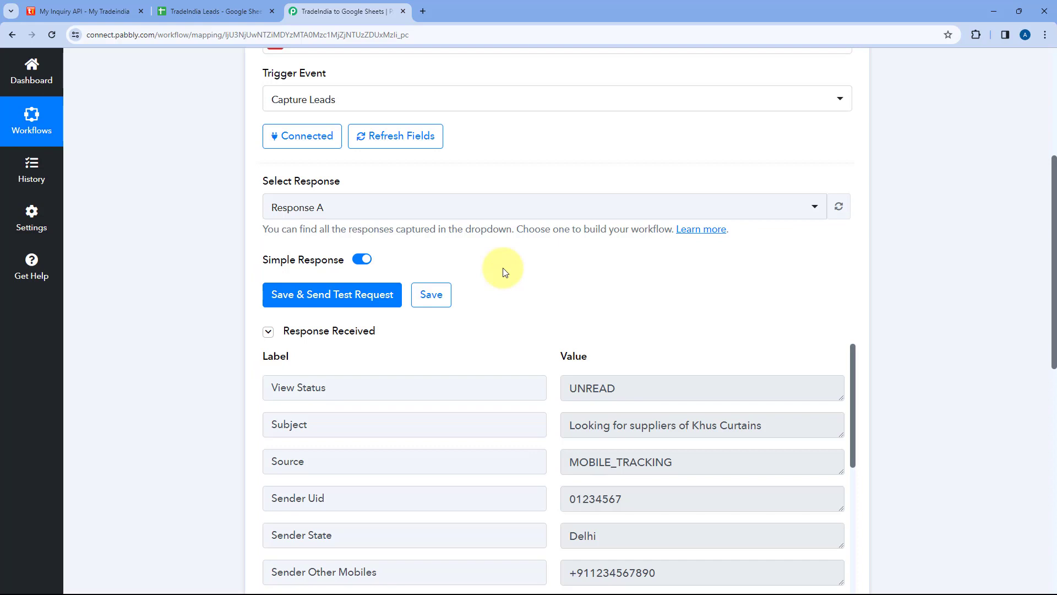
Examine the inquiry subject and the sender UID in the trigger's received response, enlarging the subject value to read it fully.
scroll(560, 201, "down", 2)
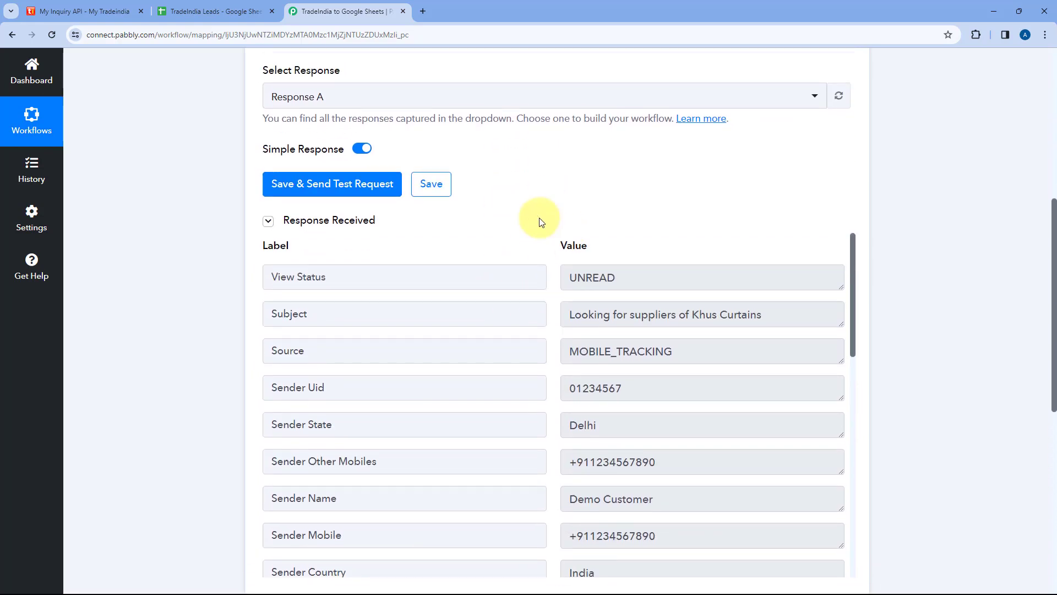
scroll(555, 276, "down", 1)
left_click_drag(838, 267, 838, 298)
left_click_drag(765, 260, 546, 234)
left_click(552, 238)
scroll(552, 239, "down", 2)
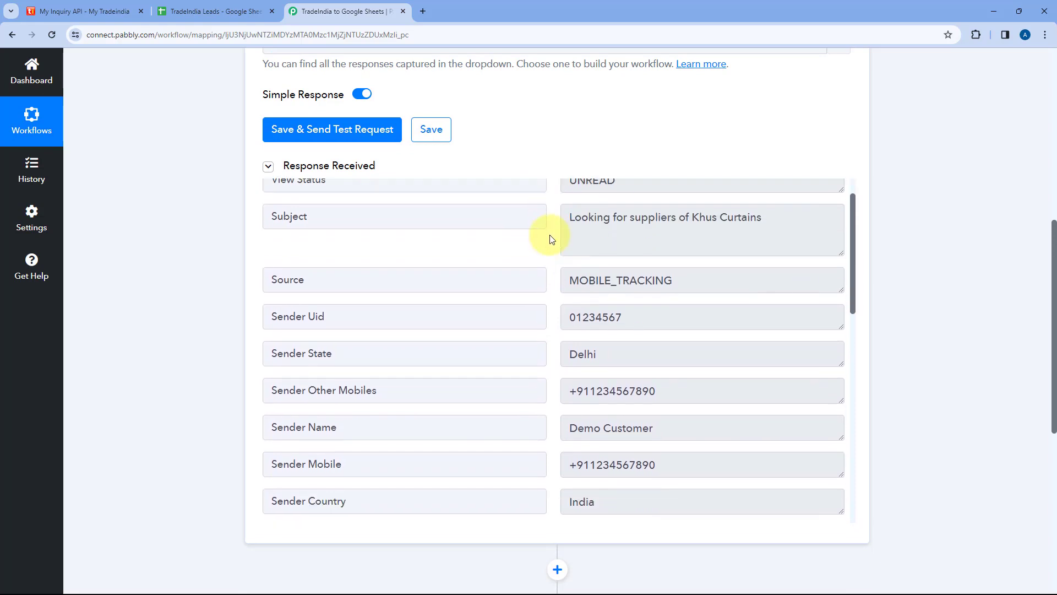
left_click_drag(658, 251, 555, 247)
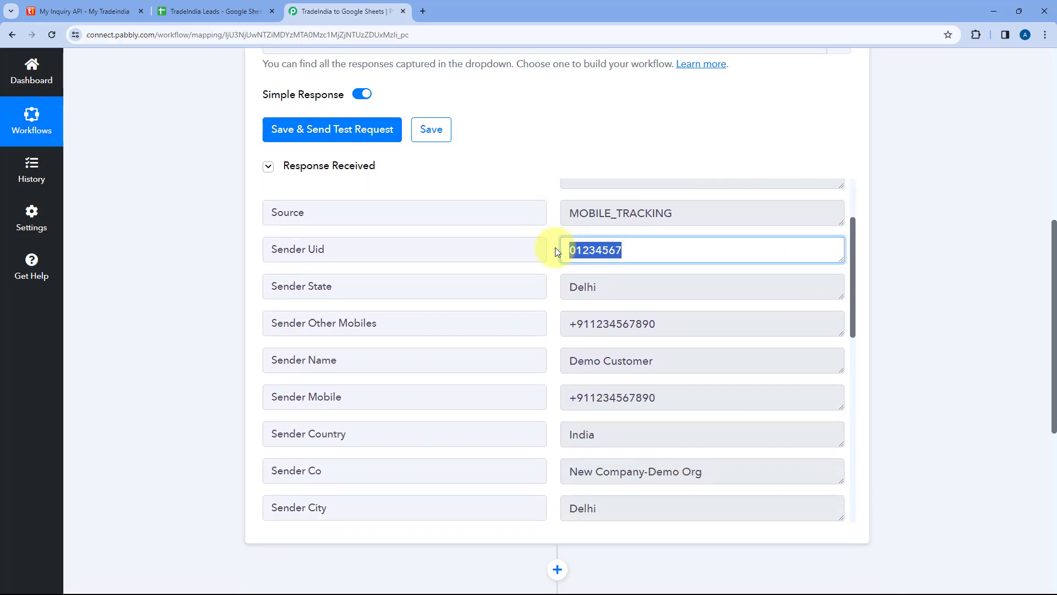
left_click_drag(385, 245, 247, 257)
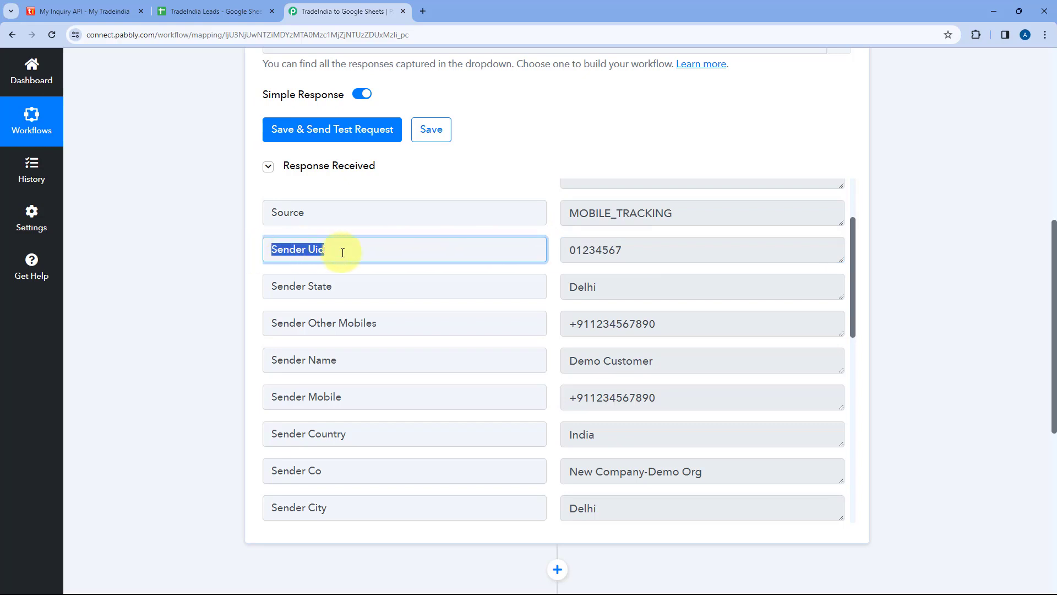
left_click(315, 251)
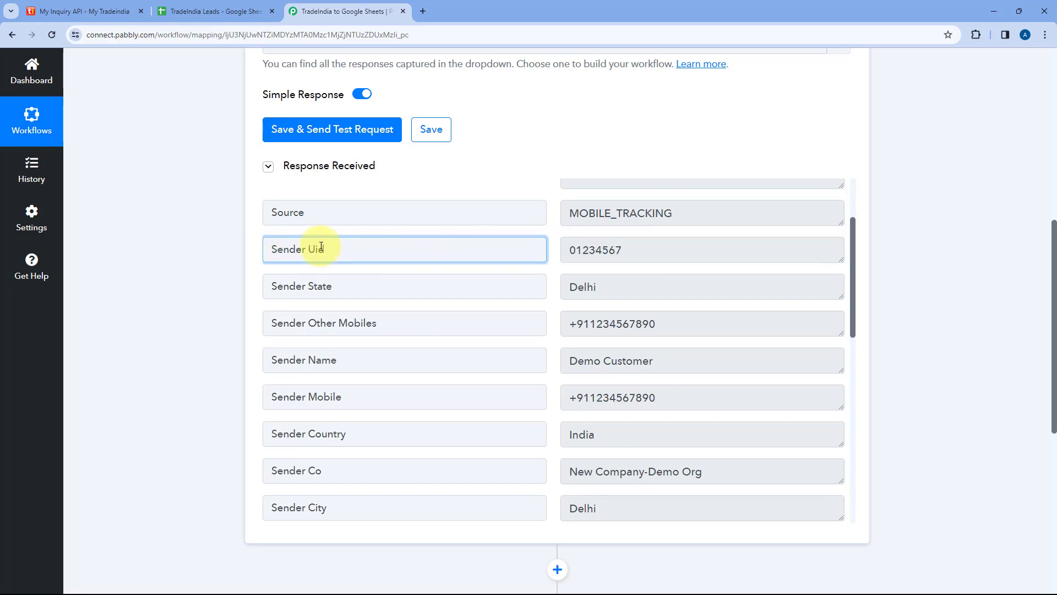
left_click_drag(667, 251, 557, 249)
left_click(553, 245)
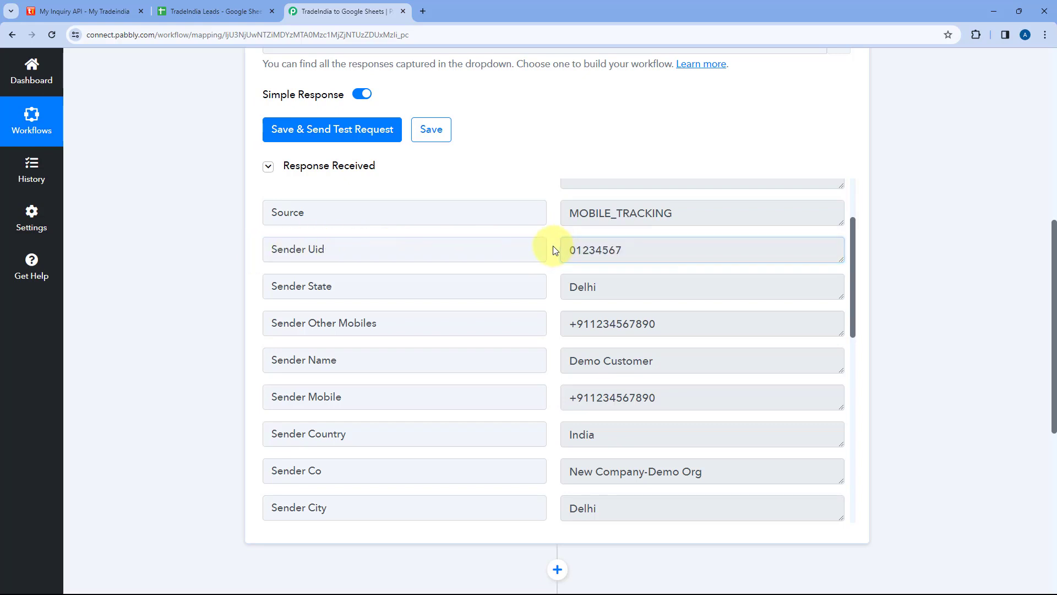
Review the sender's state, name, mobile and other mobile numbers in the received response.
left_click_drag(614, 286, 540, 288)
scroll(542, 272, "down", 1)
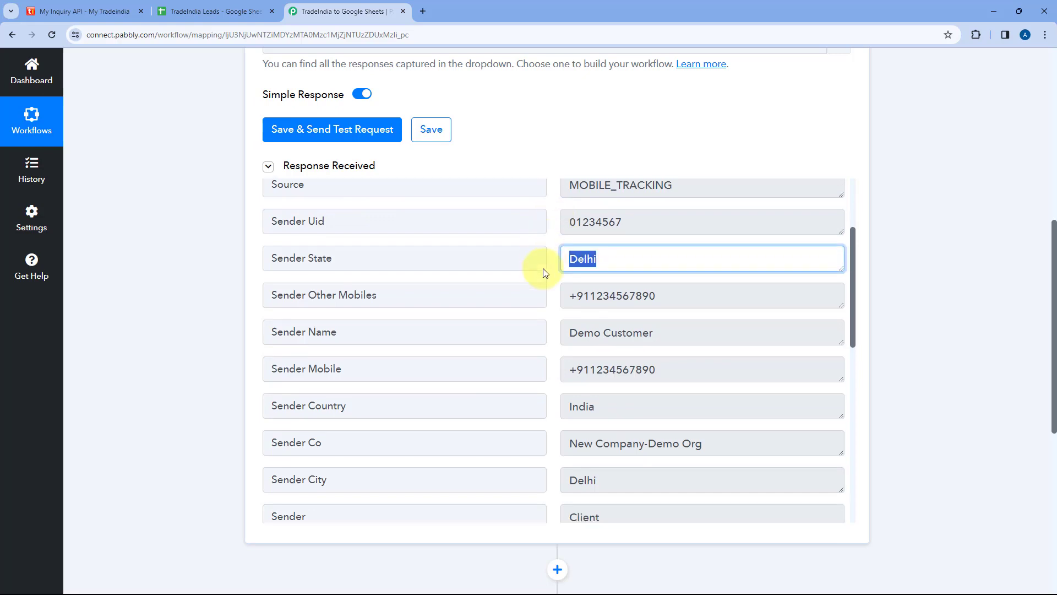
left_click_drag(667, 268, 560, 269)
scroll(553, 267, "down", 1)
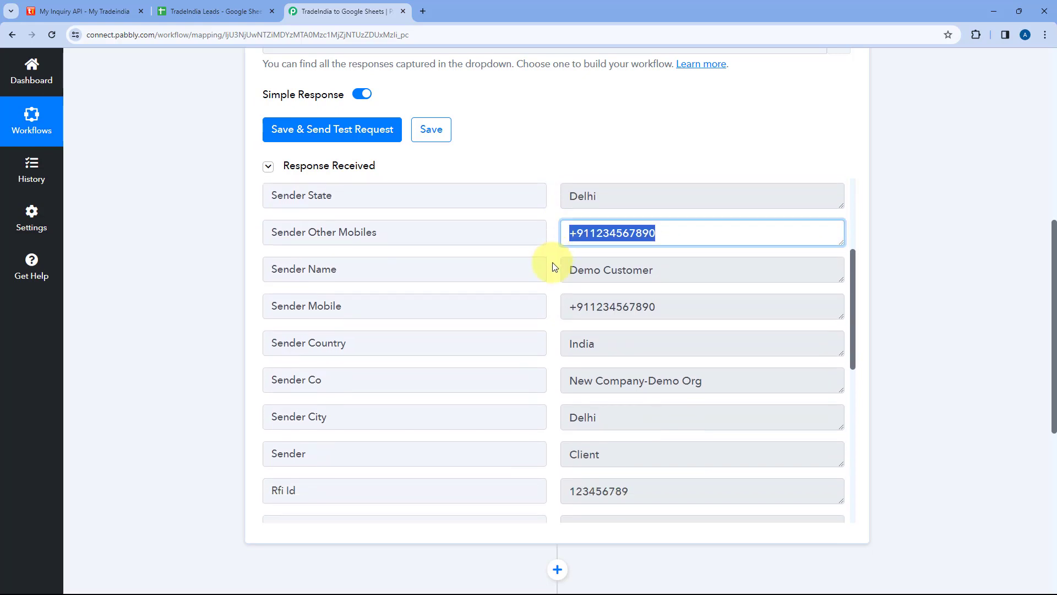
left_click_drag(676, 250, 571, 252)
left_click(553, 250)
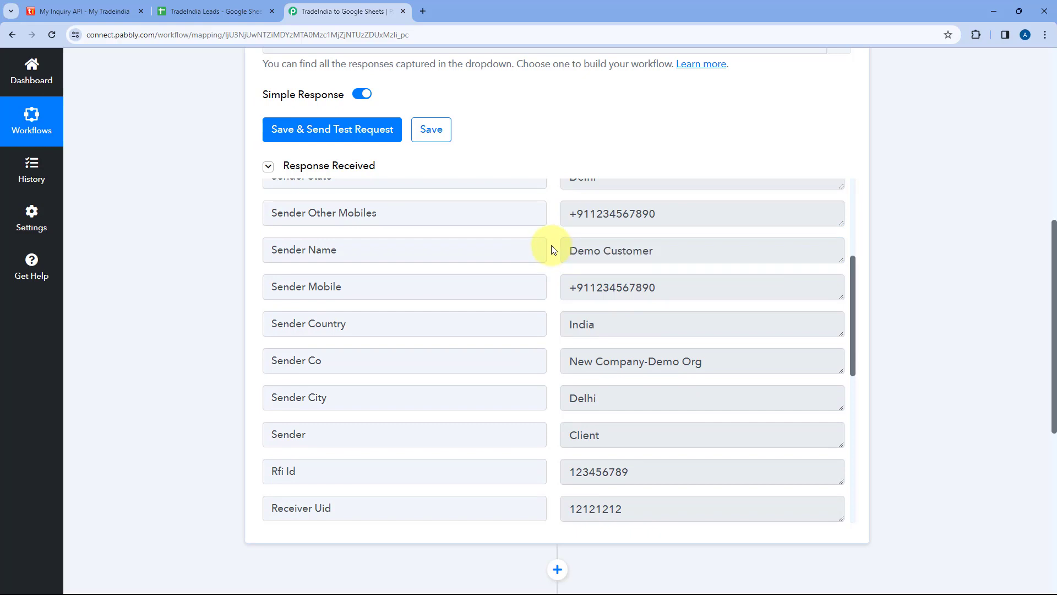
scroll(553, 250, "down", 1)
left_click_drag(564, 233, 667, 231)
scroll(668, 231, "up", 2)
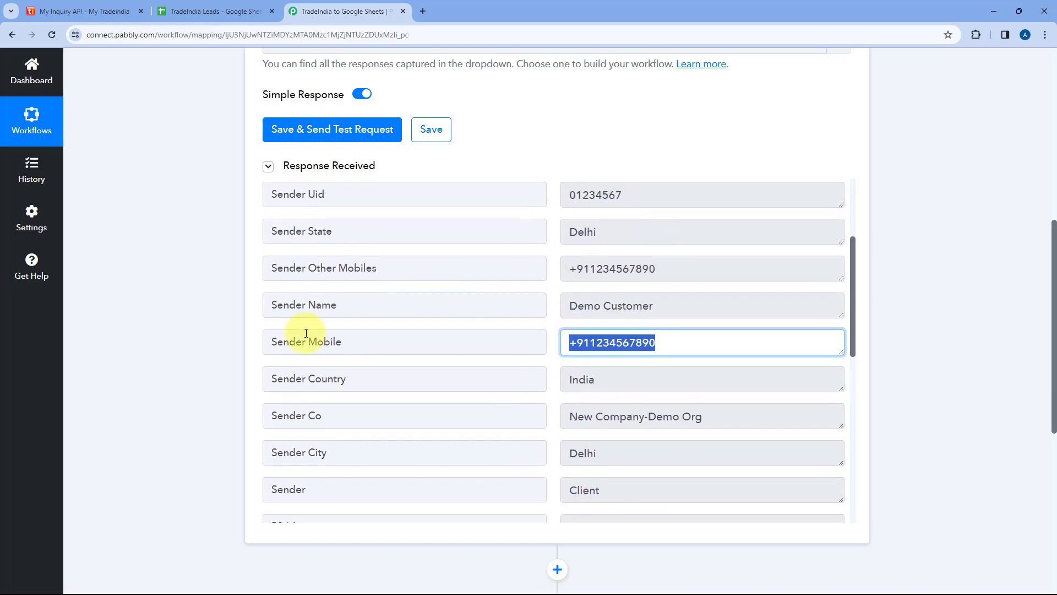
left_click_drag(354, 342, 250, 344)
left_click_drag(389, 269, 255, 272)
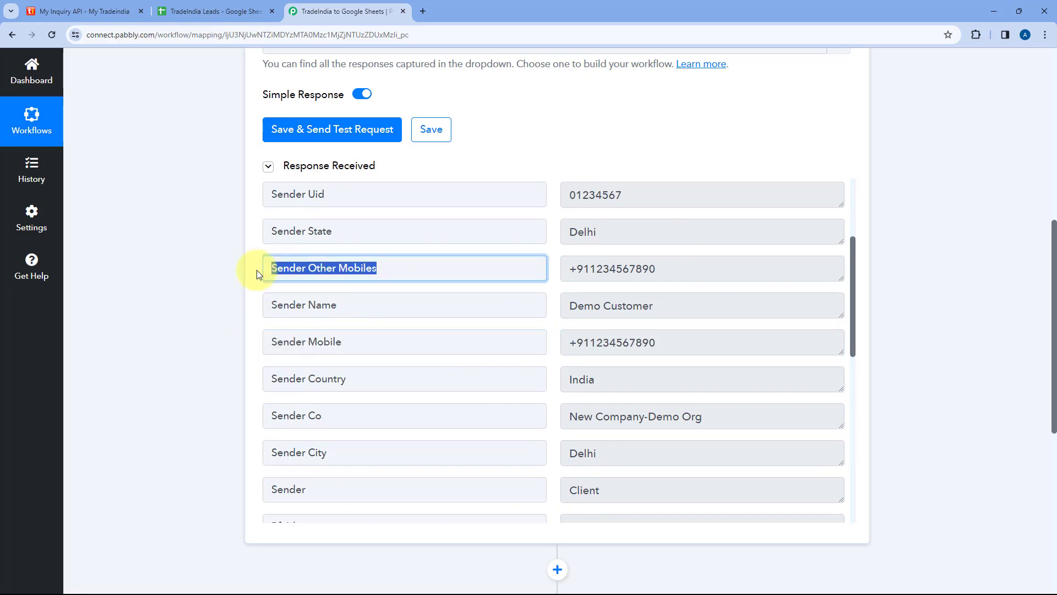
left_click(553, 268)
Review the sender's company and city, the RFI ID and the receiver's UID, name, mobile and company in the response.
scroll(552, 268, "down", 3)
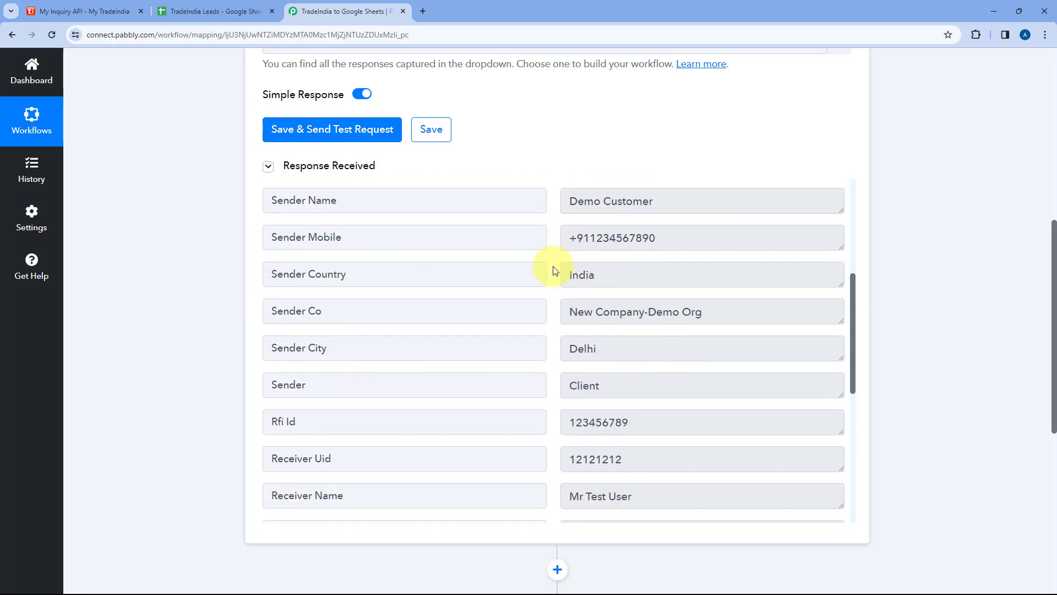
left_click_drag(569, 257, 721, 258)
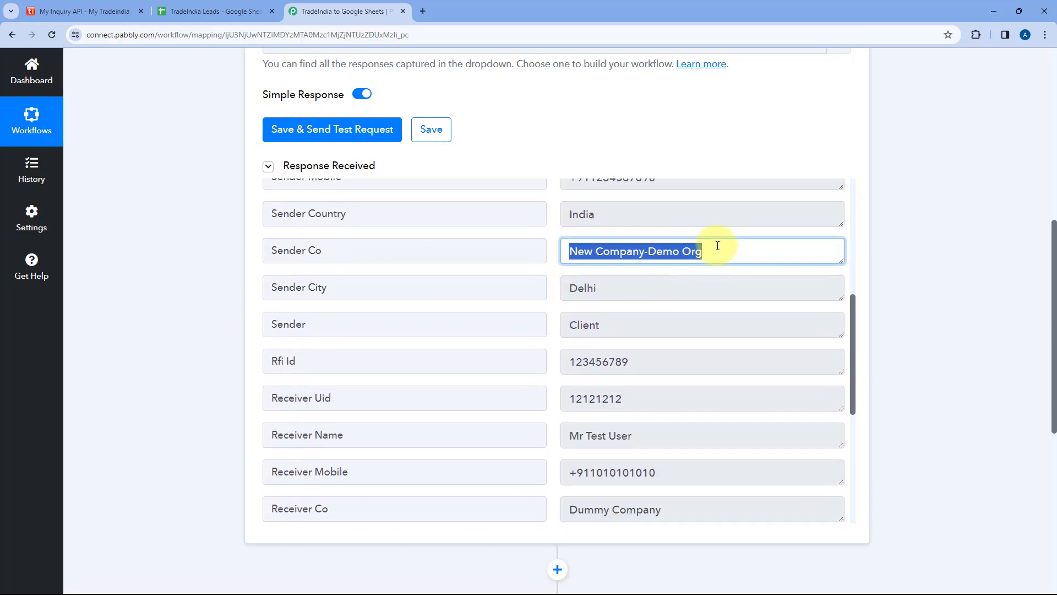
left_click(717, 245)
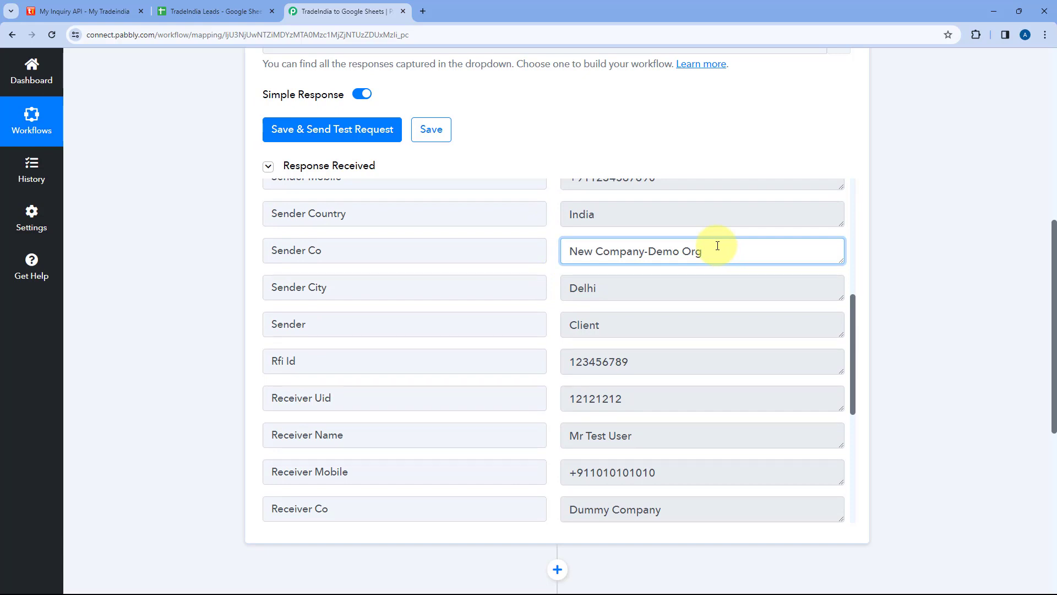
left_click_drag(631, 284, 552, 292)
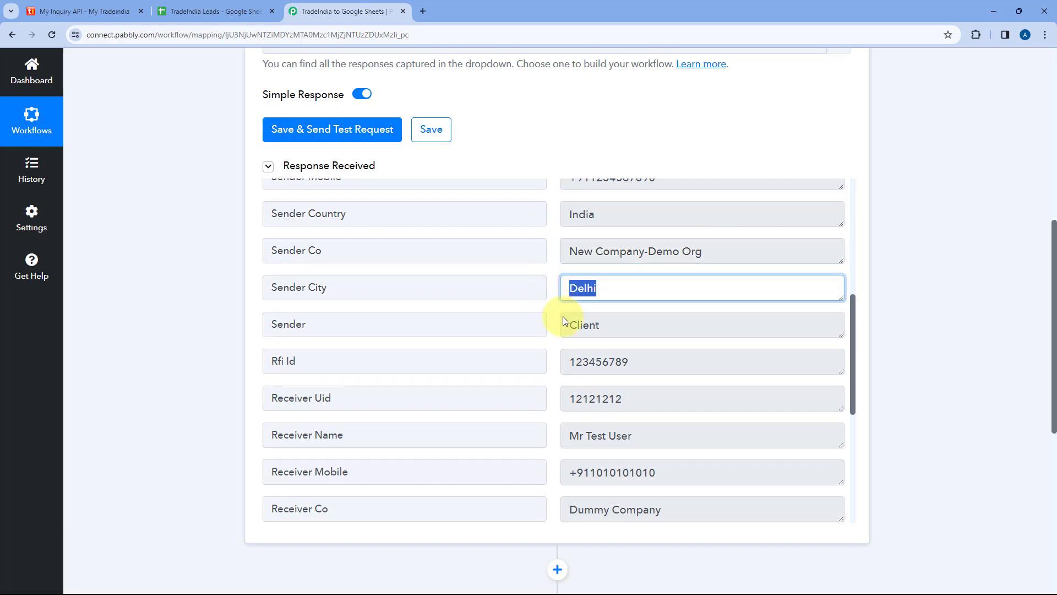
left_click_drag(619, 320, 540, 283)
left_click(548, 290)
scroll(547, 290, "down", 2)
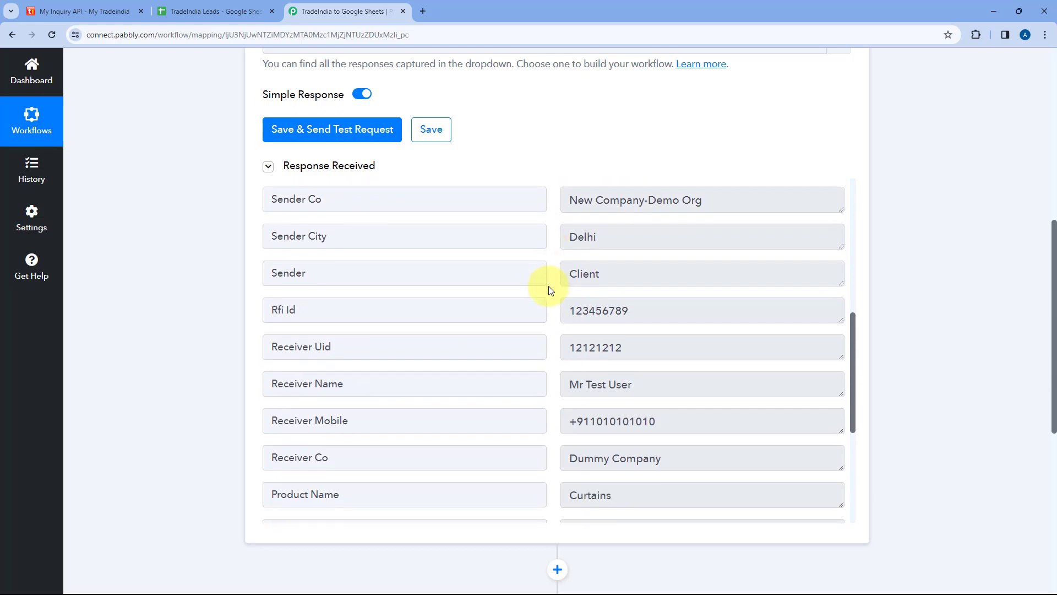
left_click_drag(647, 257, 538, 253)
left_click_drag(638, 295, 533, 292)
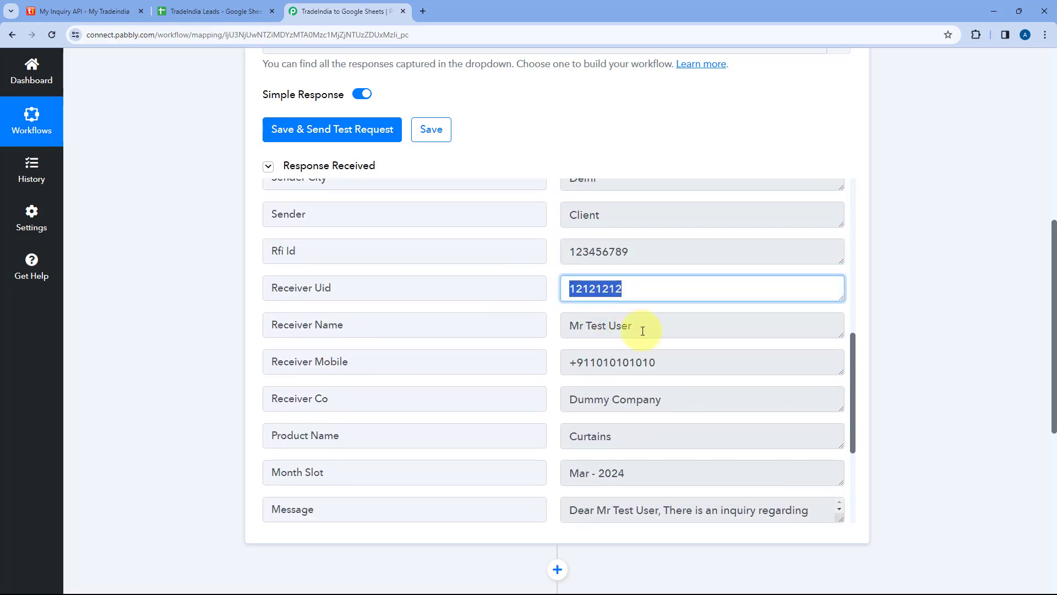
left_click_drag(637, 331, 547, 330)
left_click(642, 362)
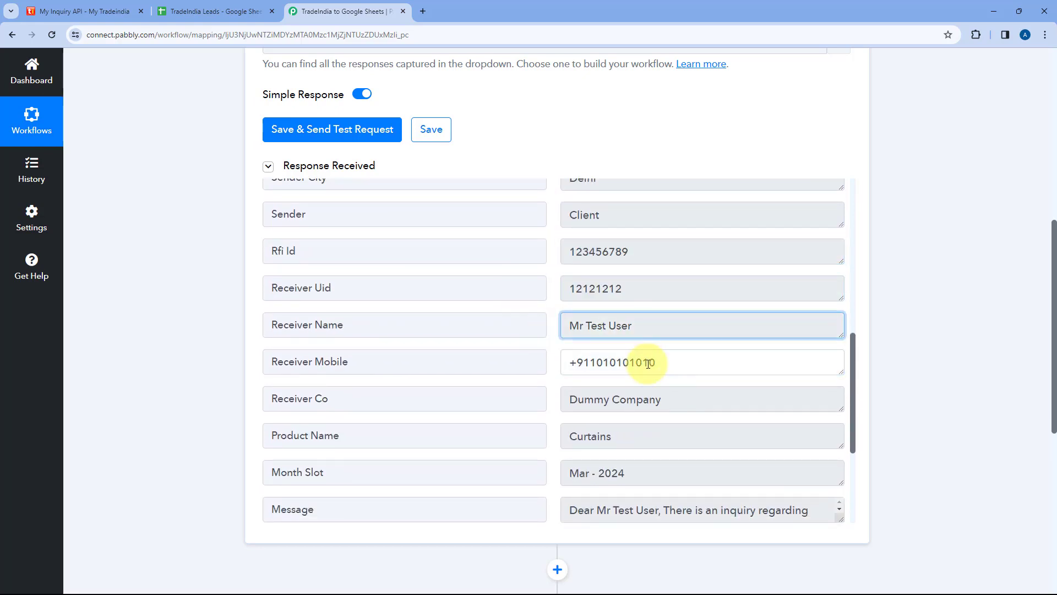
left_click_drag(679, 401, 527, 391)
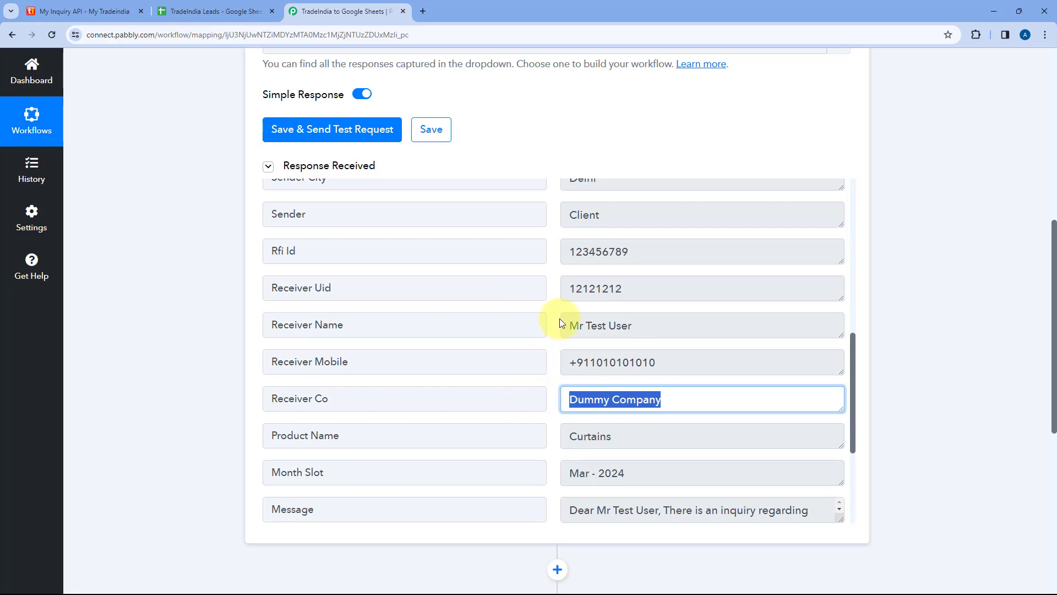
Examine the product name, the full inquiry message and the generated date and time in the response, enlarging the message value.
scroll(559, 319, "down", 2)
left_click_drag(633, 325, 567, 325)
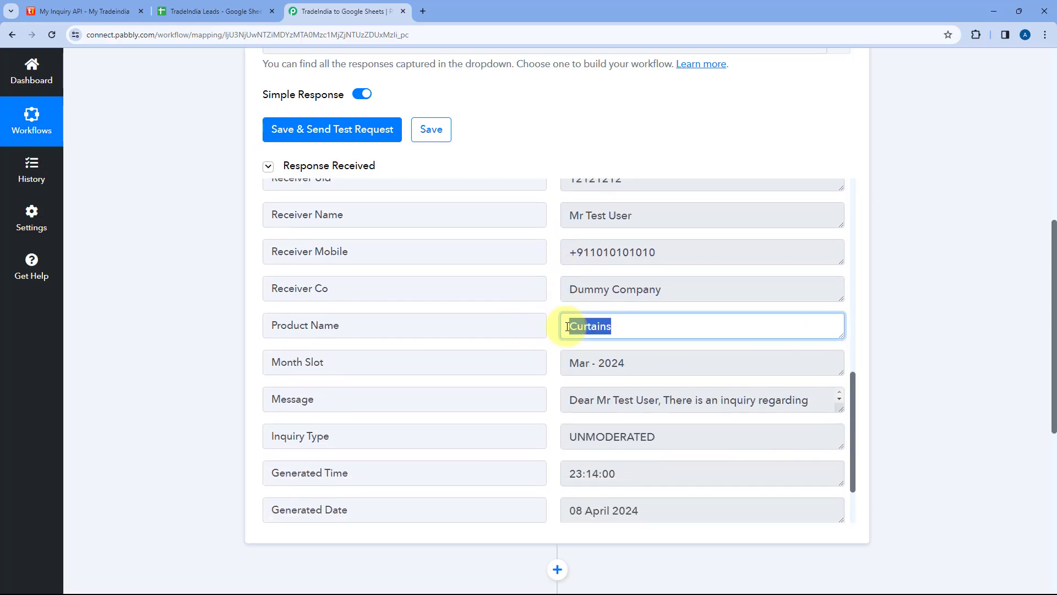
left_click(555, 290)
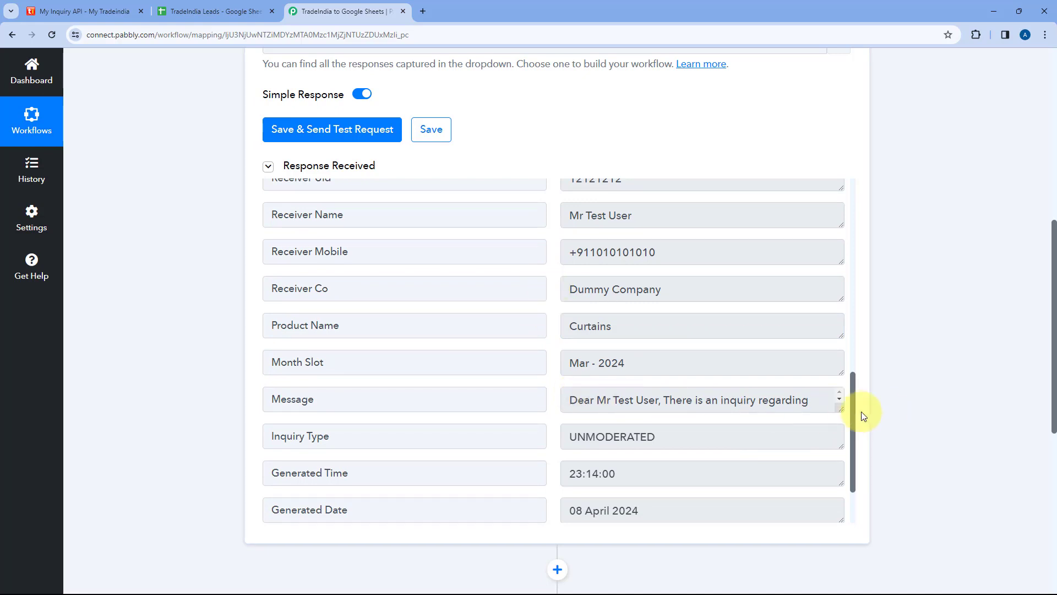
left_click_drag(842, 411, 842, 485)
scroll(670, 427, "down", 1)
scroll(557, 349, "down", 3)
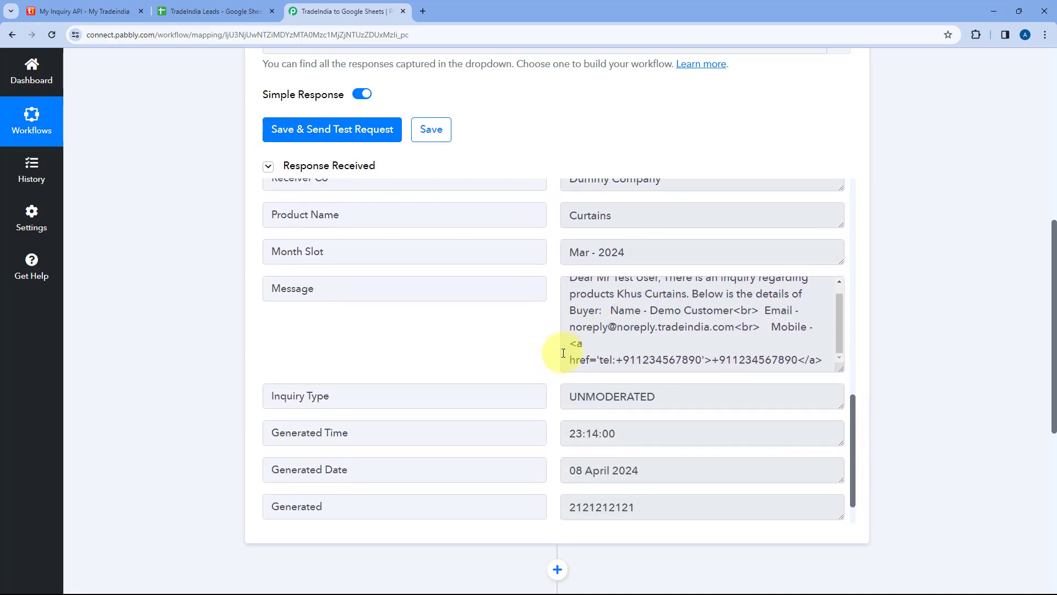
left_click_drag(653, 422, 548, 423)
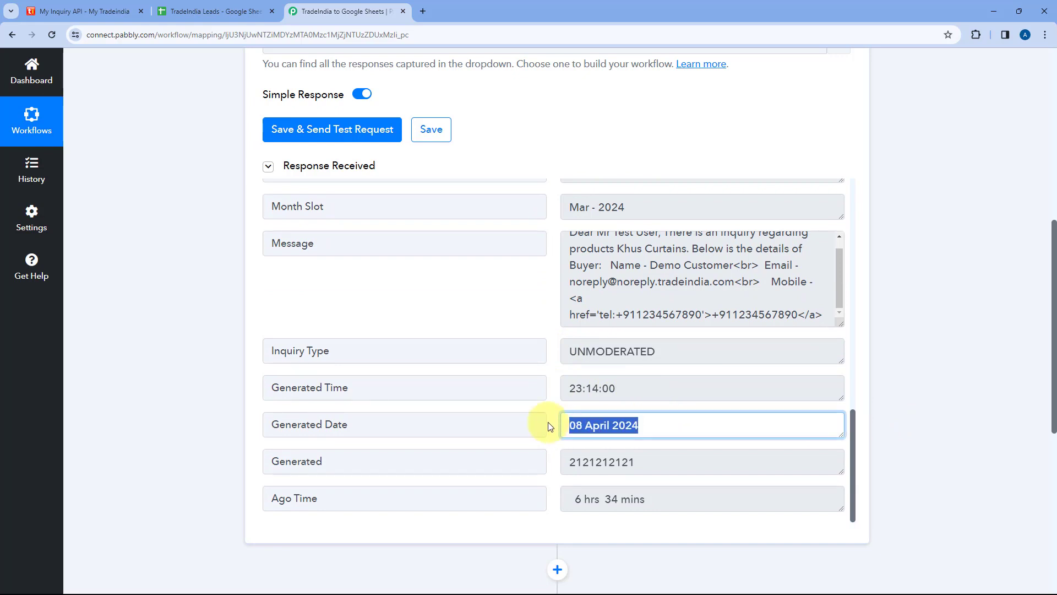
left_click_drag(642, 392, 493, 391)
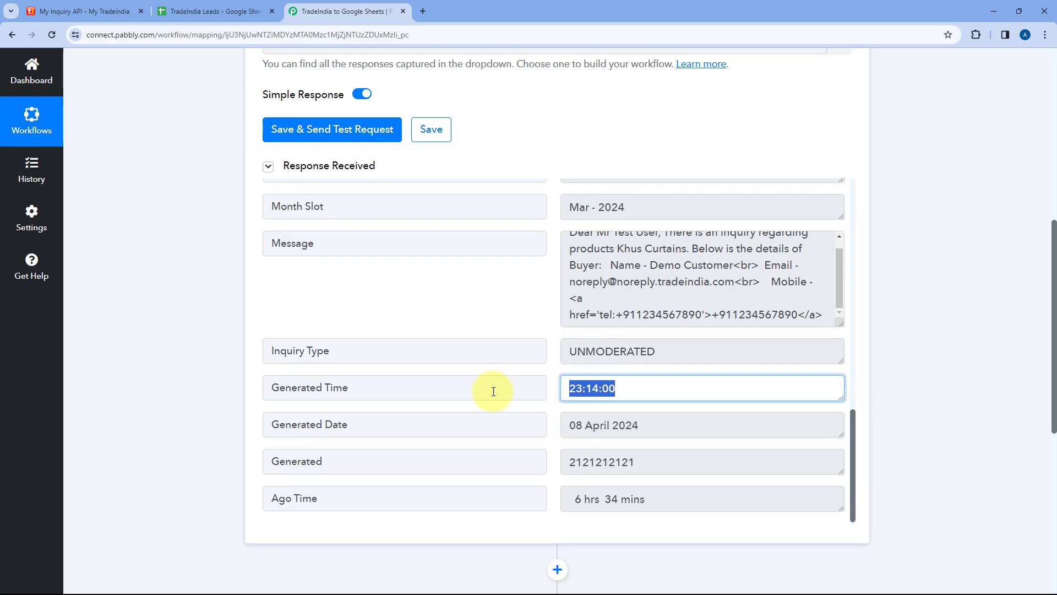
left_click(548, 387)
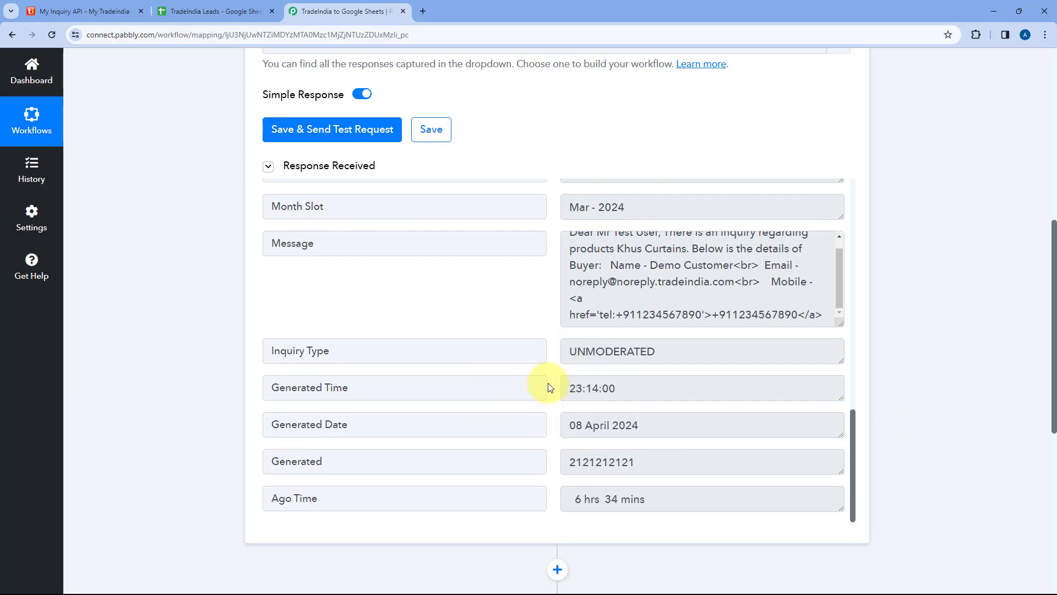
Review the trigger's received response again and compare it with the column headers of the TradeIndia Leads spreadsheet.
scroll(548, 388, "up", 10)
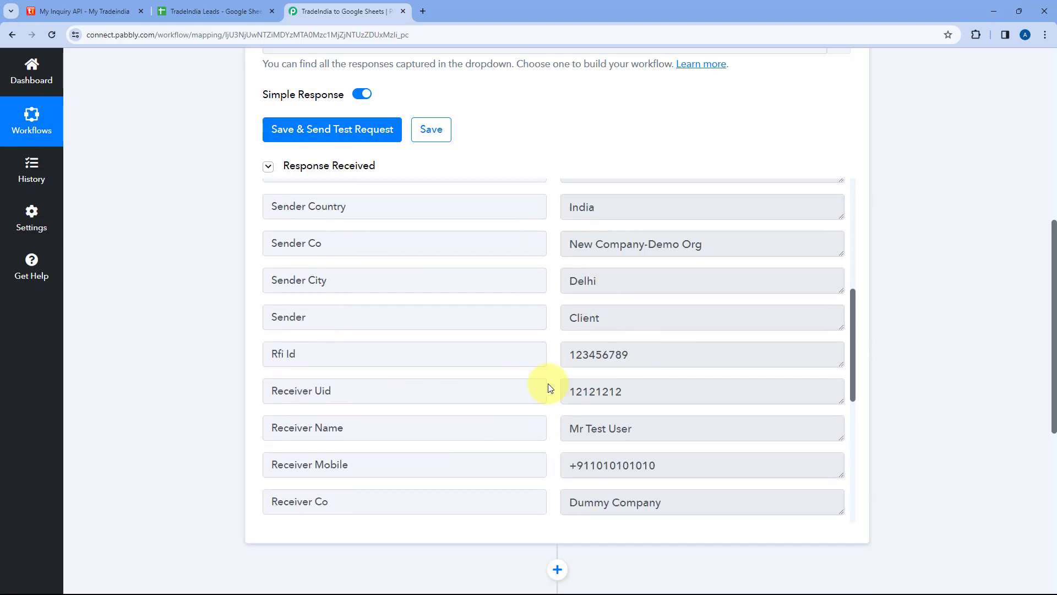
scroll(547, 388, "up", 4)
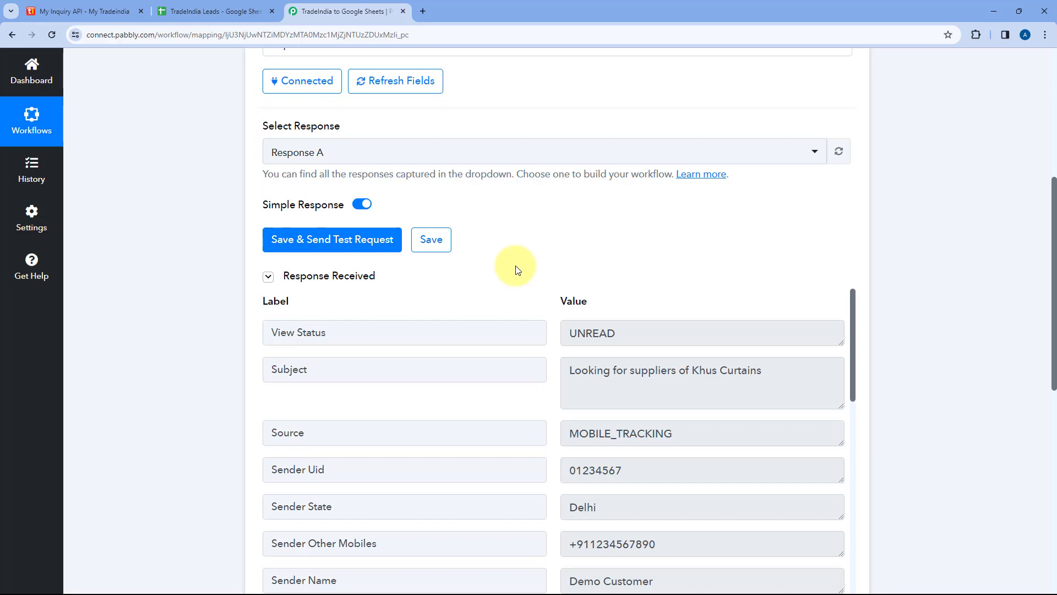
scroll(518, 270, "down", 3)
scroll(526, 231, "down", 2)
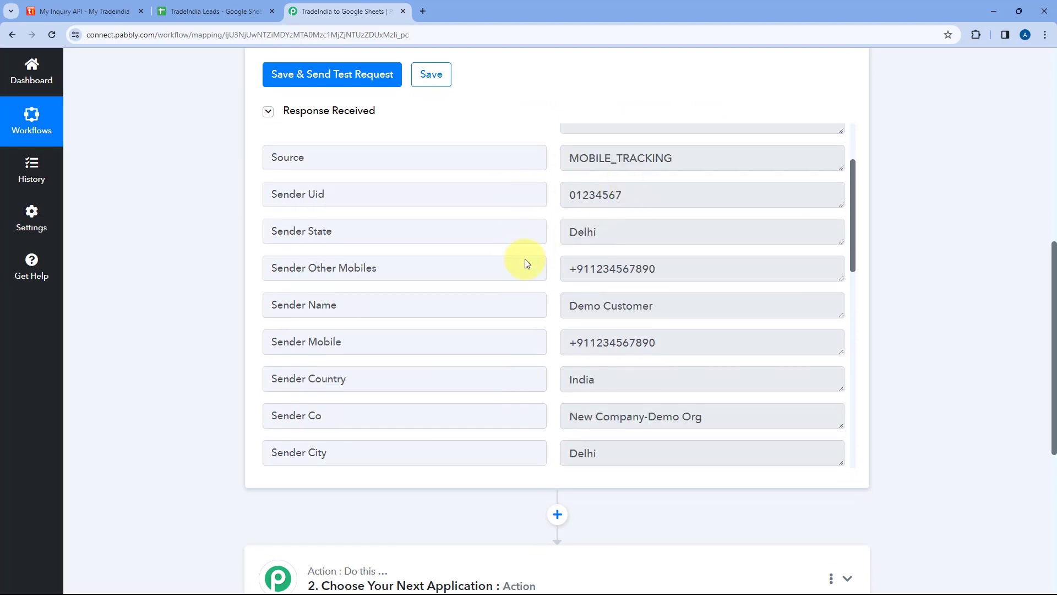
left_click(251, 11)
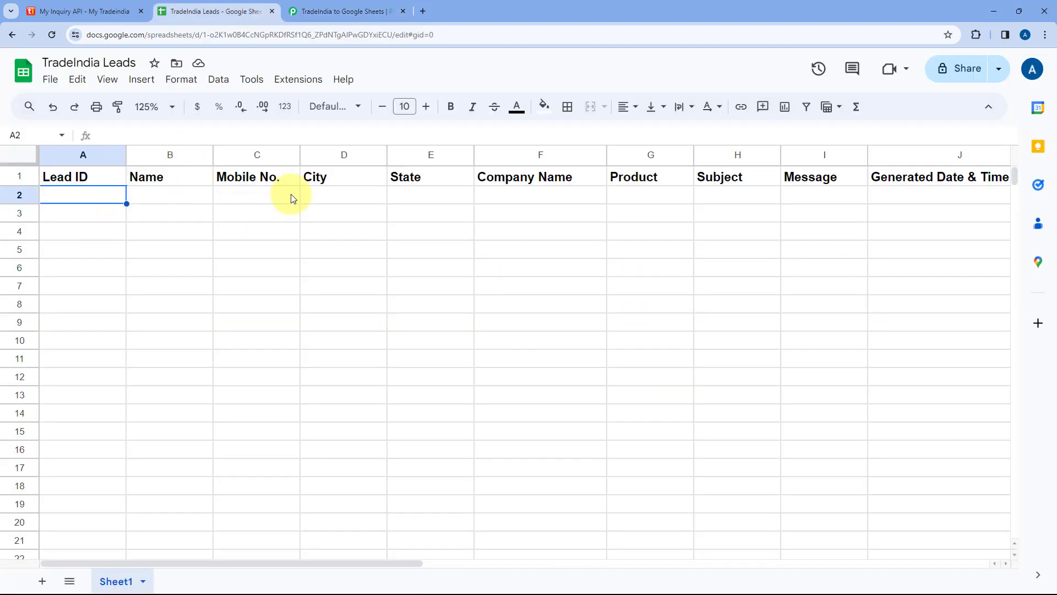
left_click(336, 11)
Set the workflow's action application to Google Sheets with Add New Row as the action event.
scroll(220, 231, "down", 5)
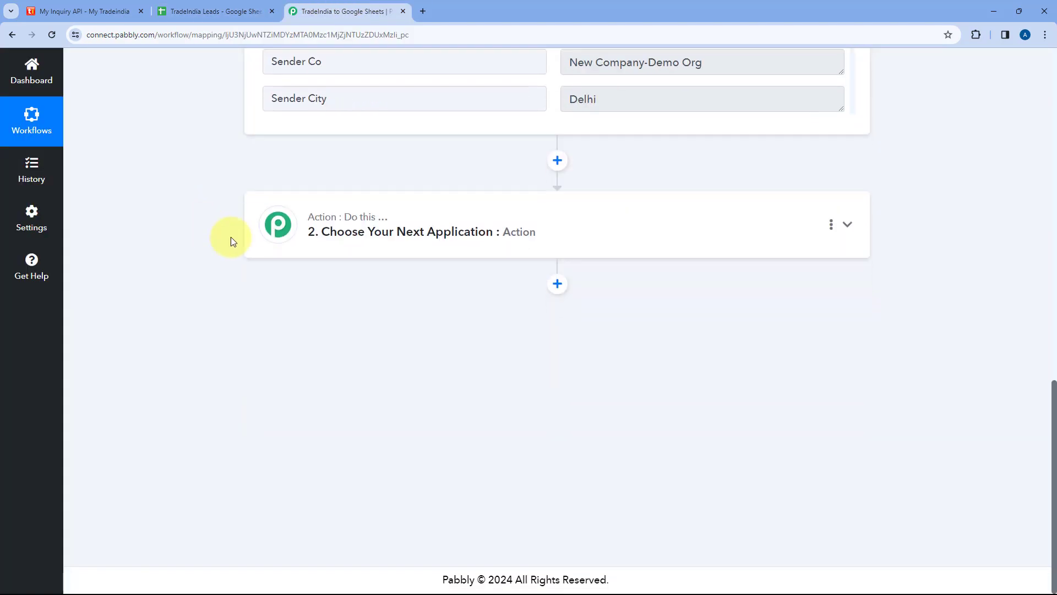
left_click(585, 219)
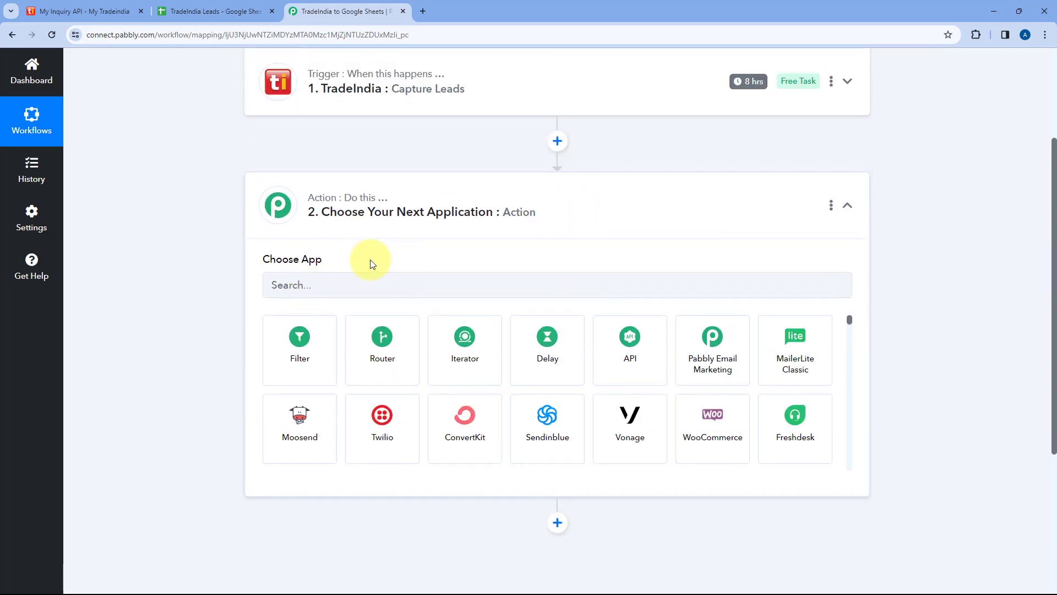
left_click(264, 282)
type("Goo")
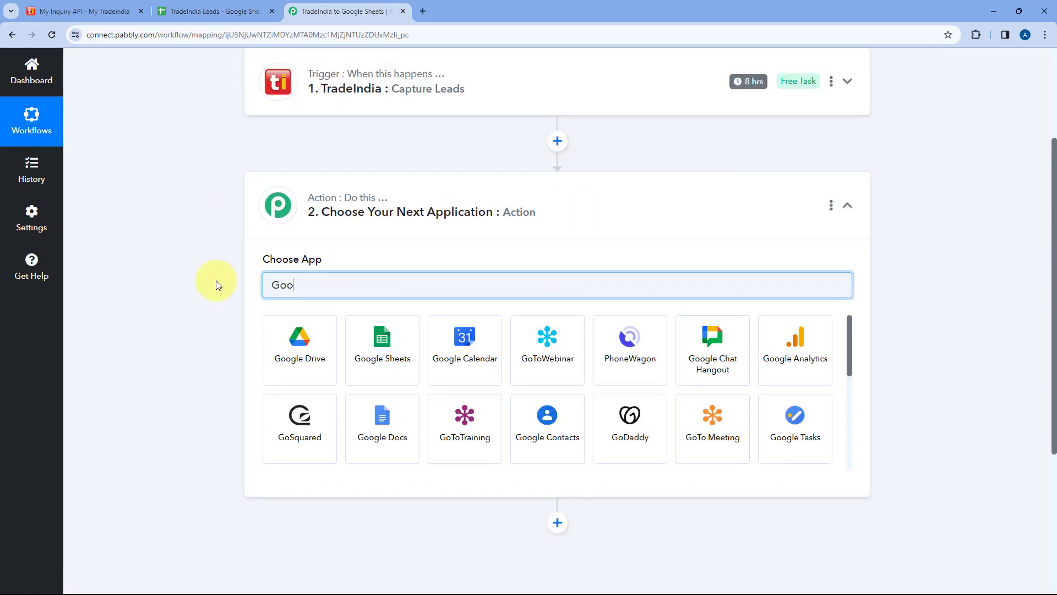
type("gle Sheets")
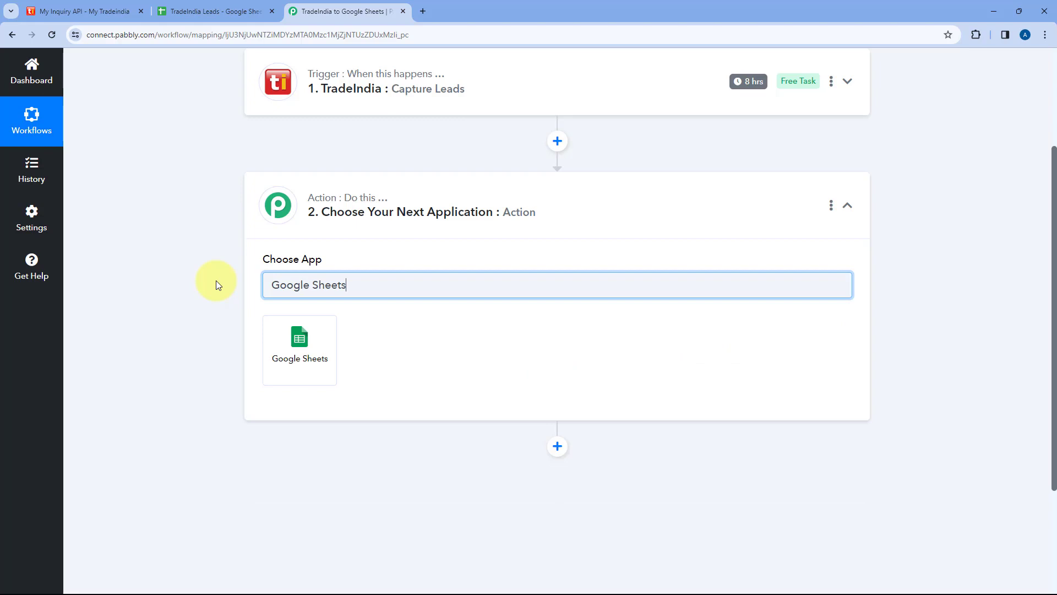
left_click(264, 328)
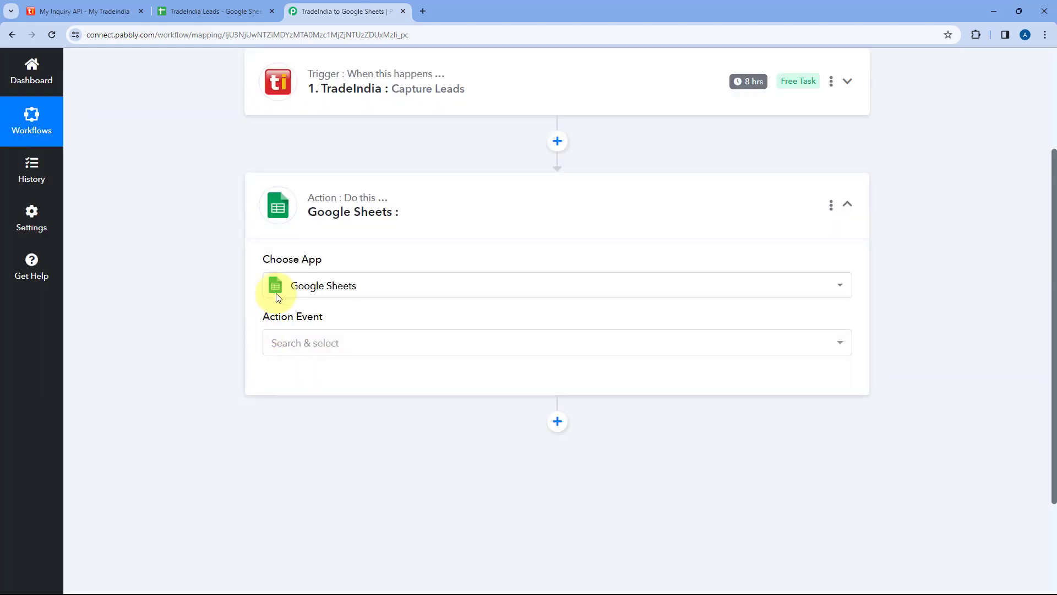
left_click(358, 343)
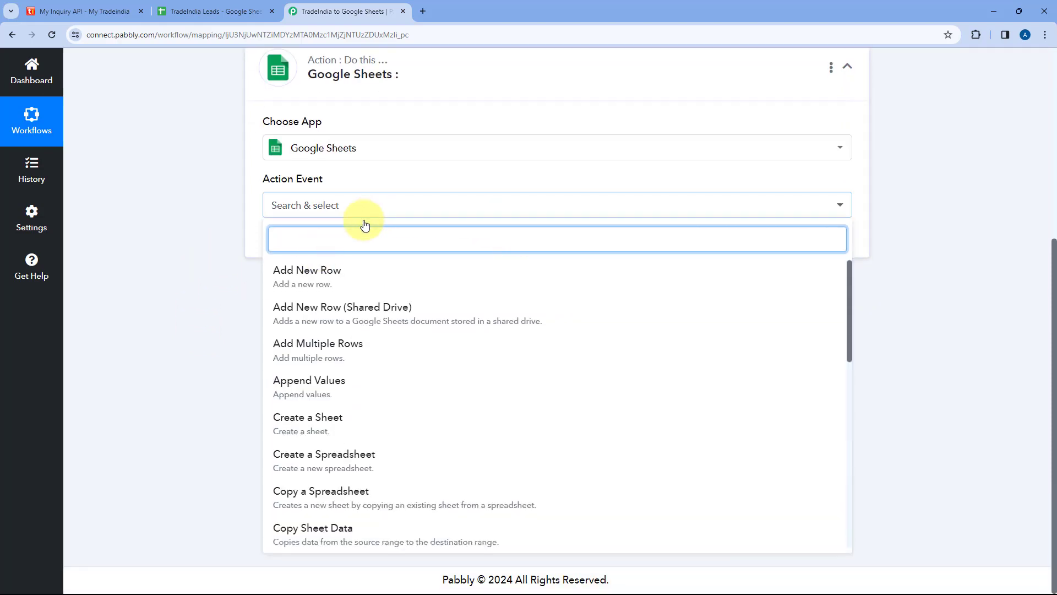
left_click(314, 279)
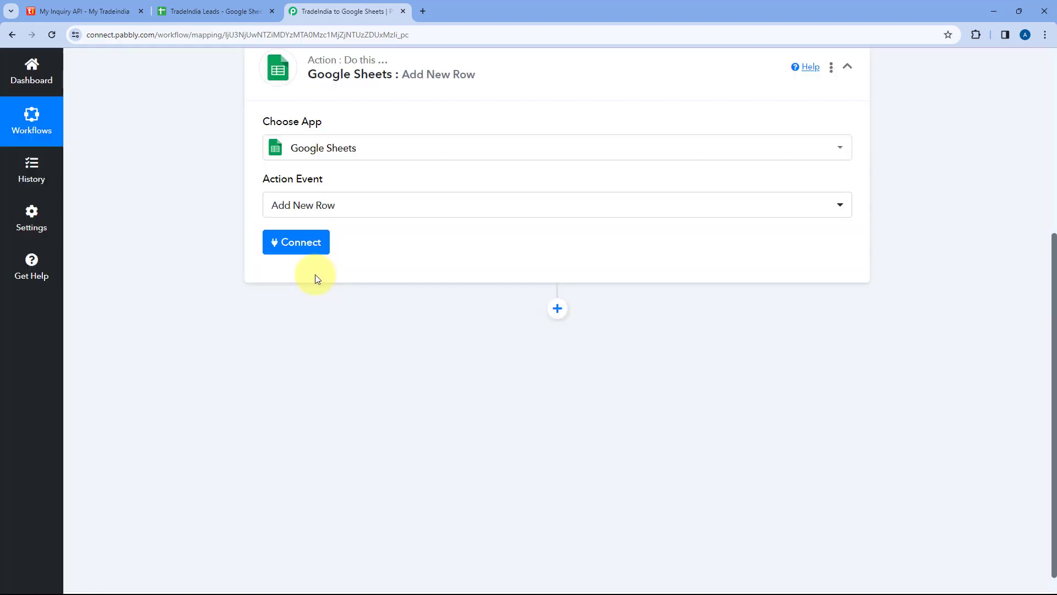
Connect the action to Google Sheets through a new connection, signing in with Google and granting the requested access.
left_click(307, 241)
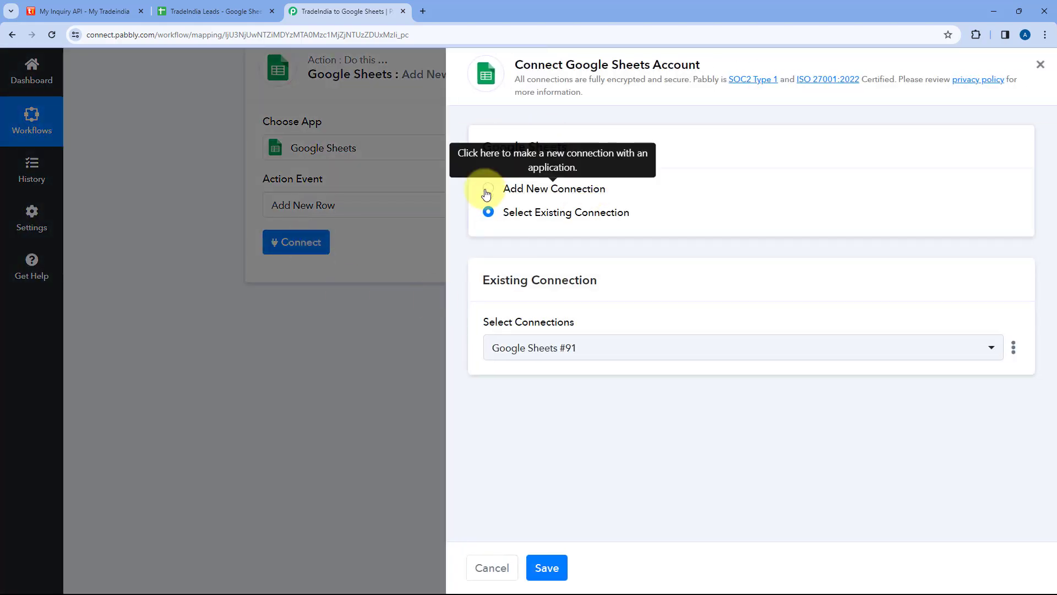
left_click(488, 188)
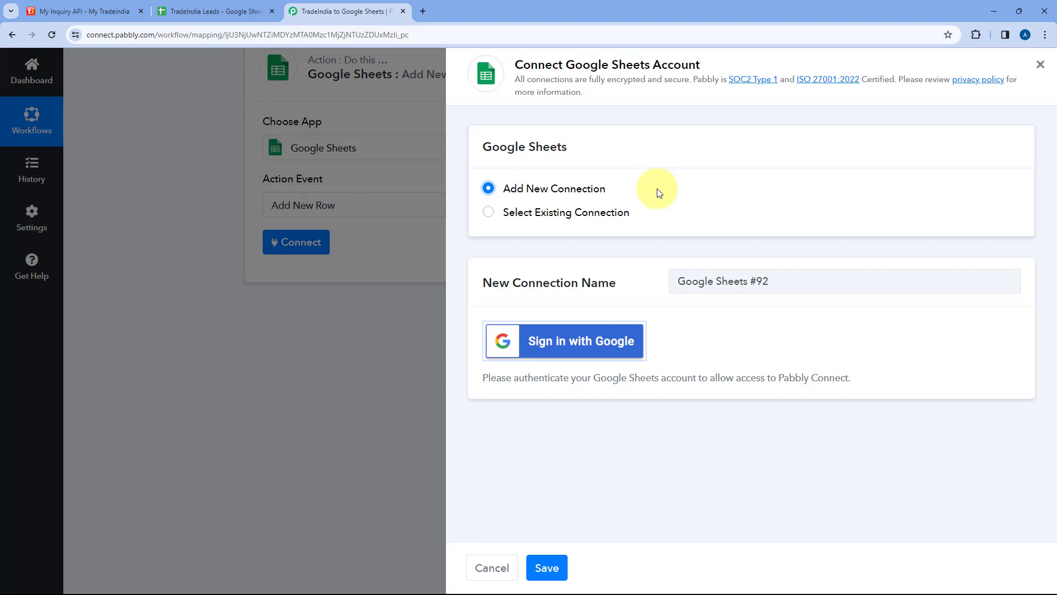
left_click(573, 349)
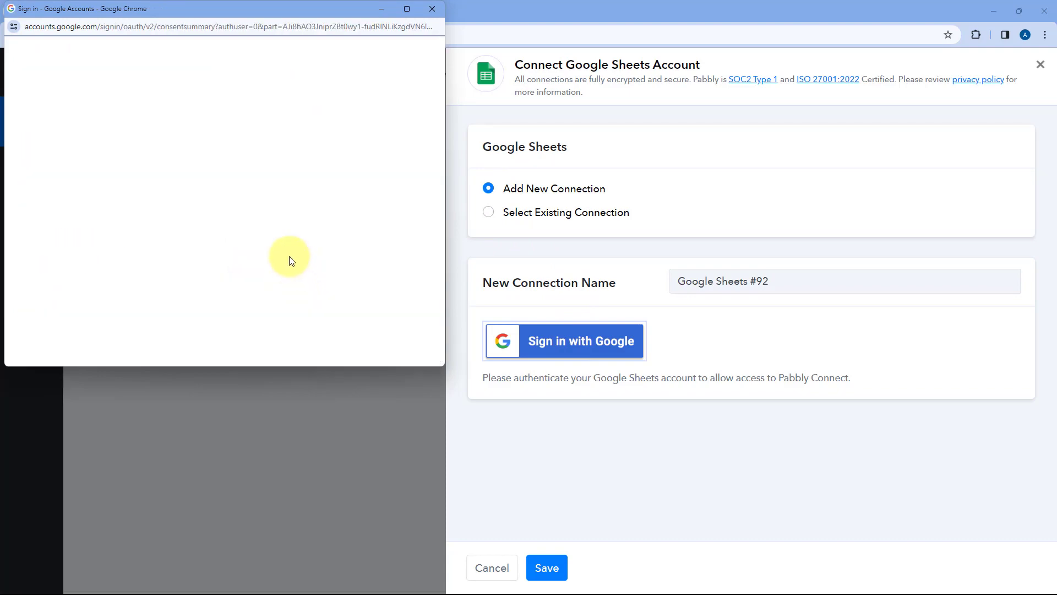
scroll(283, 255, "down", 5)
left_click(296, 273)
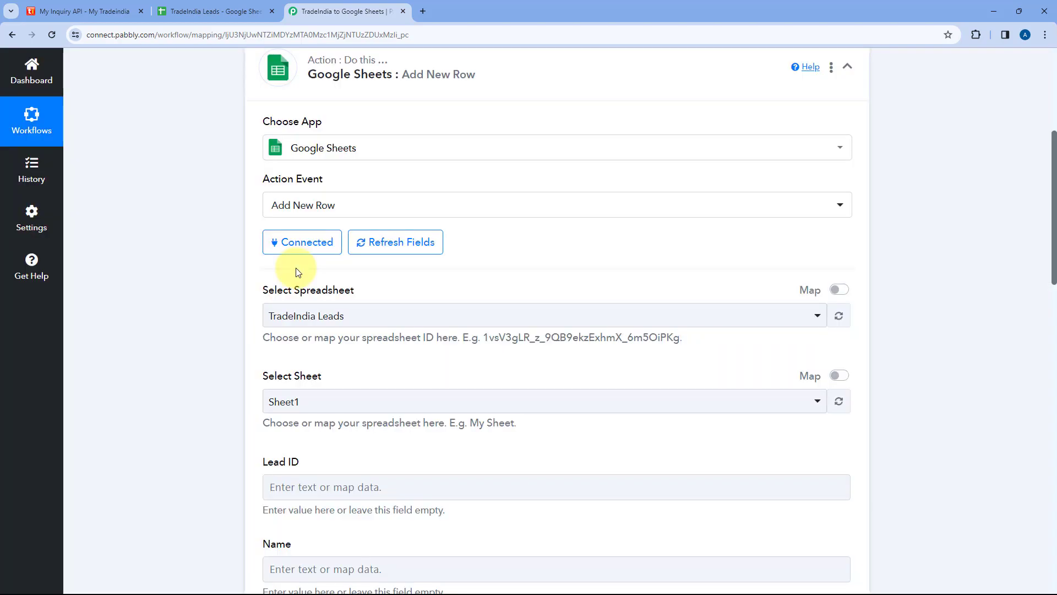
Select TradeIndia Leads as the action's spreadsheet, checking the name against the open Google Sheets file.
scroll(296, 270, "down", 2)
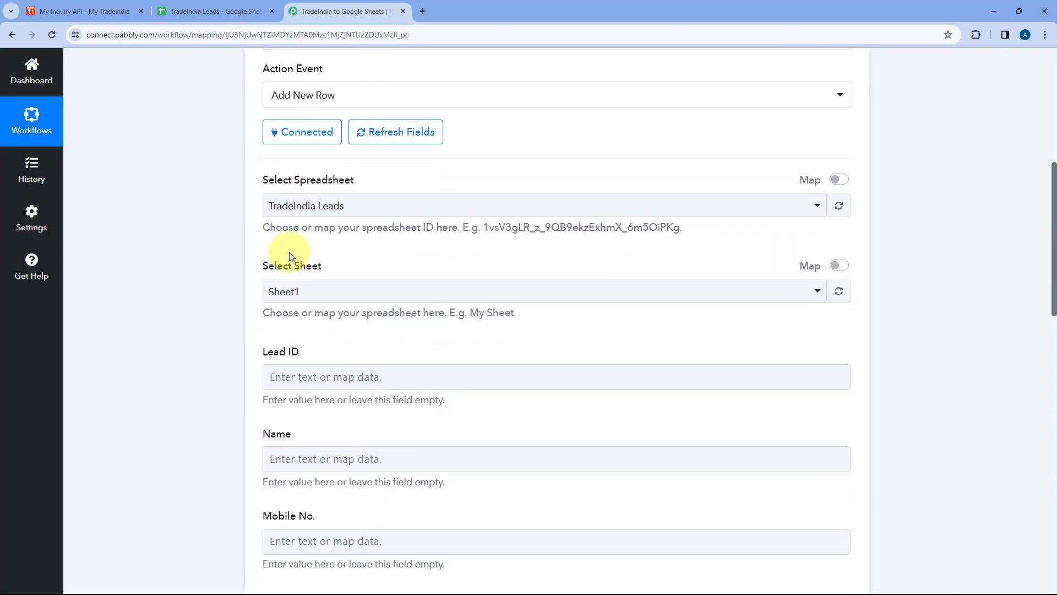
left_click(490, 208)
scroll(239, 201, "down", 3)
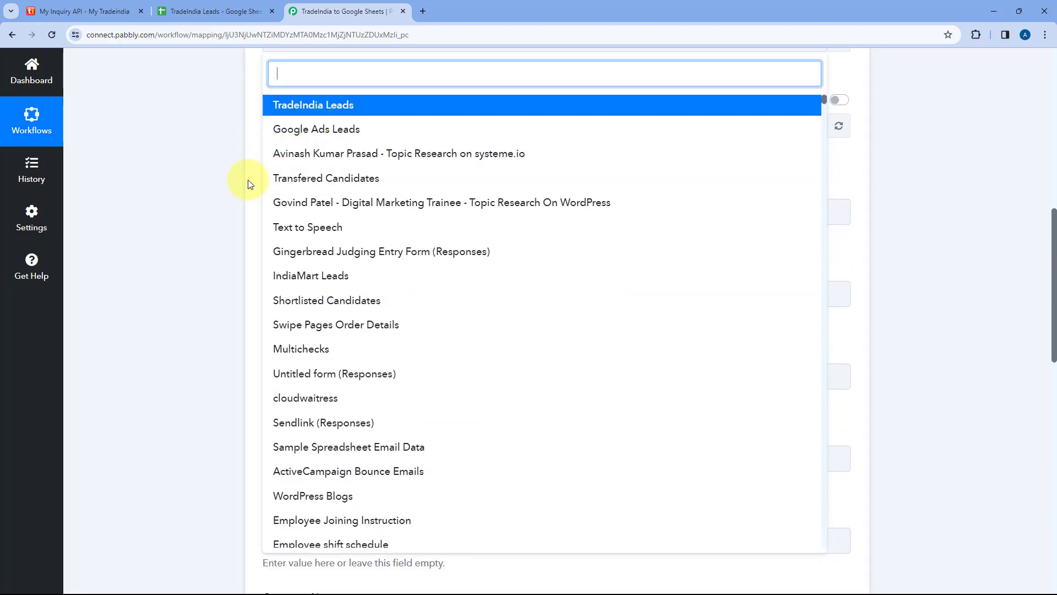
scroll(354, 248, "down", 8)
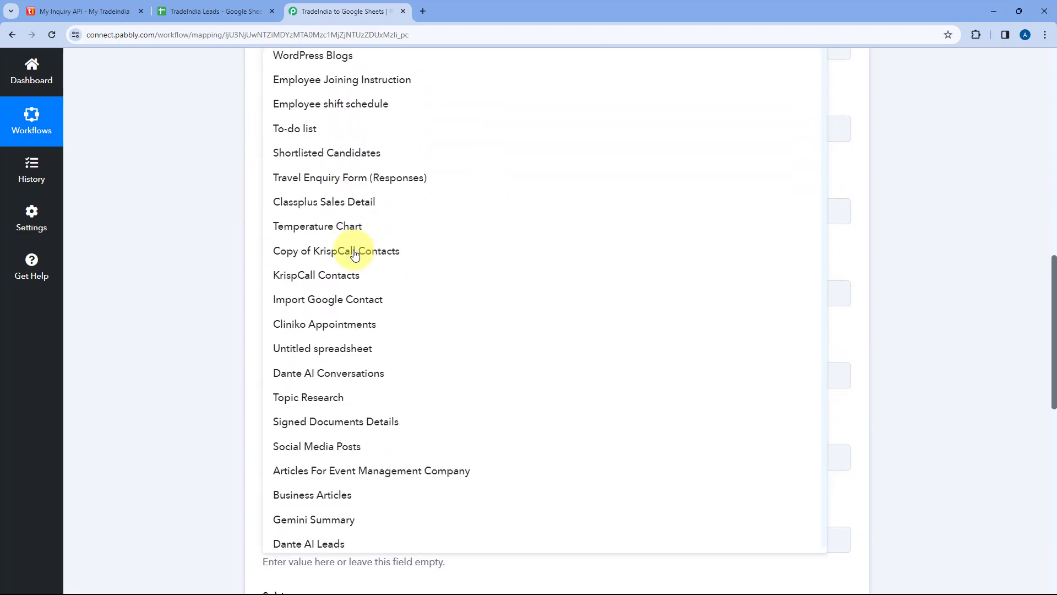
scroll(359, 248, "up", 5)
scroll(419, 215, "up", 6)
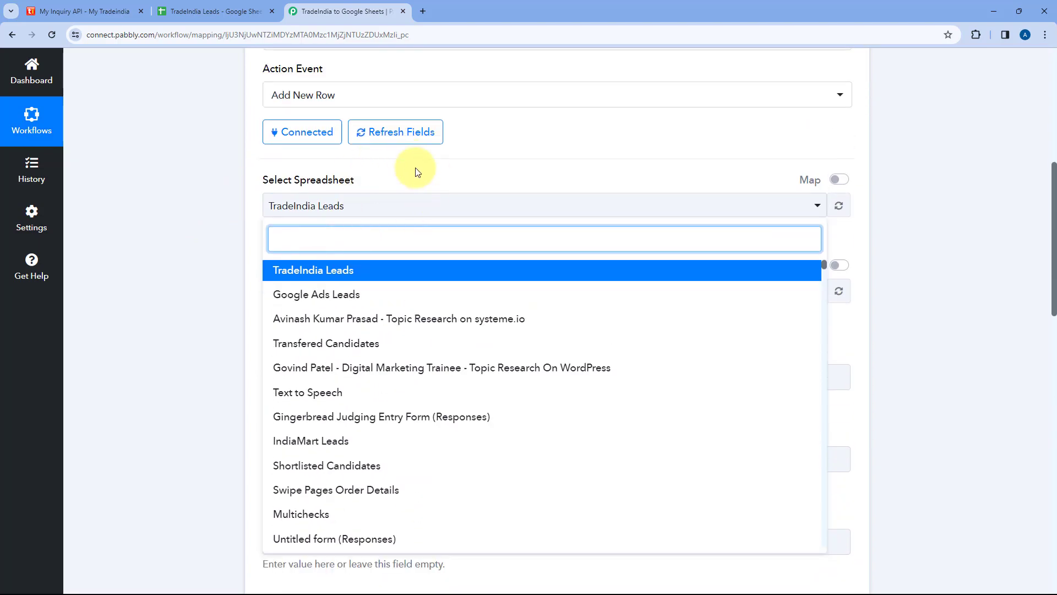
left_click(226, 10)
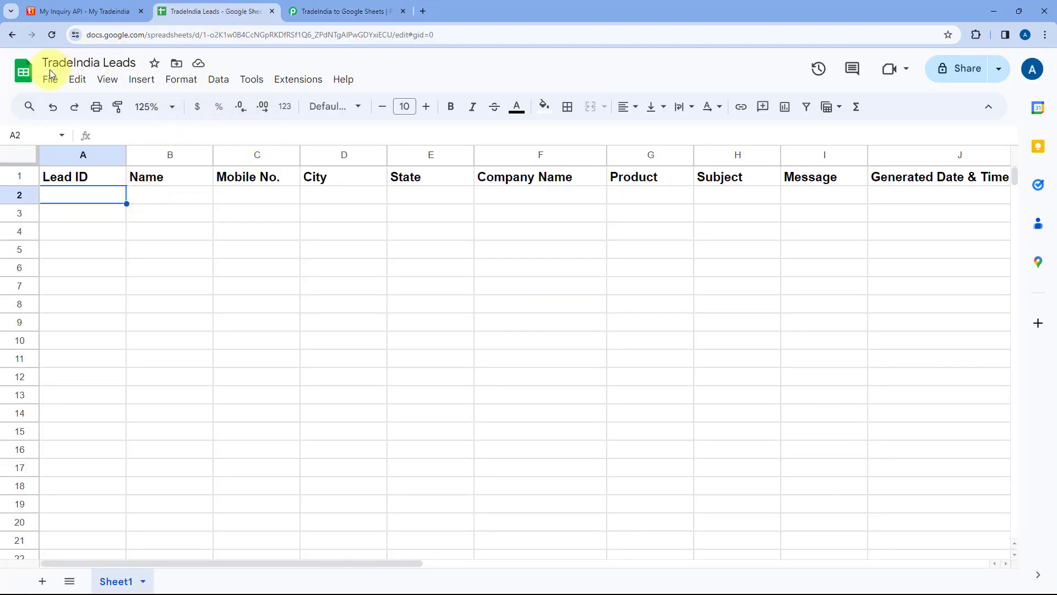
left_click(311, 11)
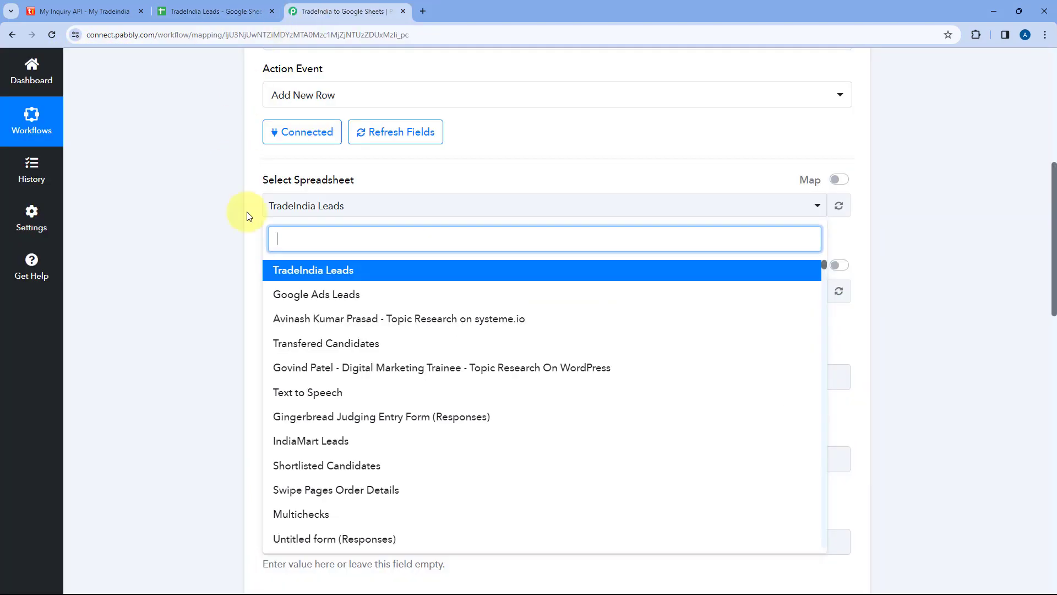
left_click(327, 271)
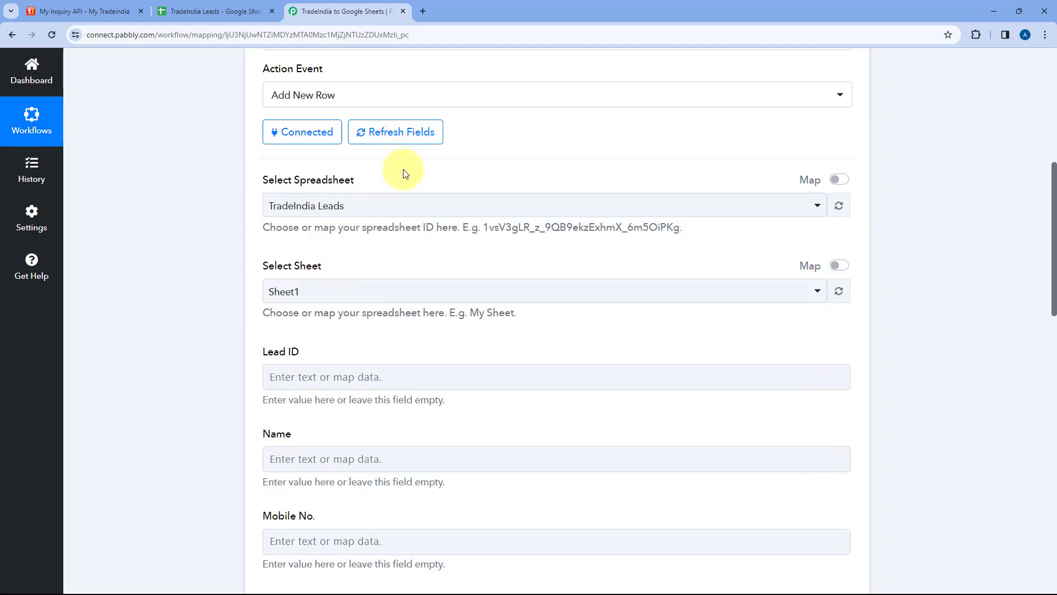
Select Sheet1 as the sheet that receives the new row, checking its name in the TradeIndia Leads spreadsheet.
scroll(403, 174, "down", 1)
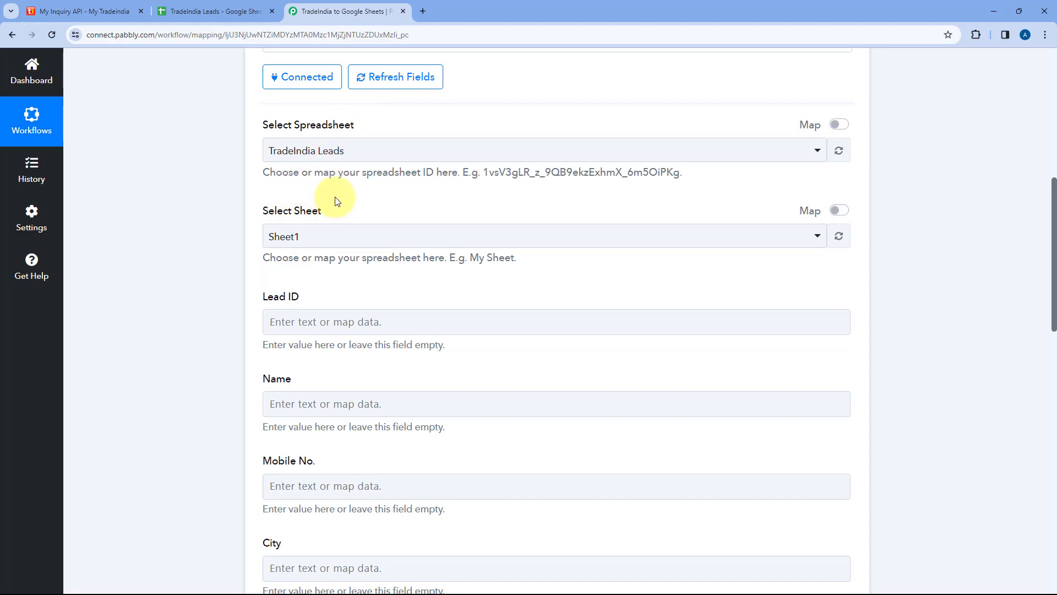
left_click(214, 11)
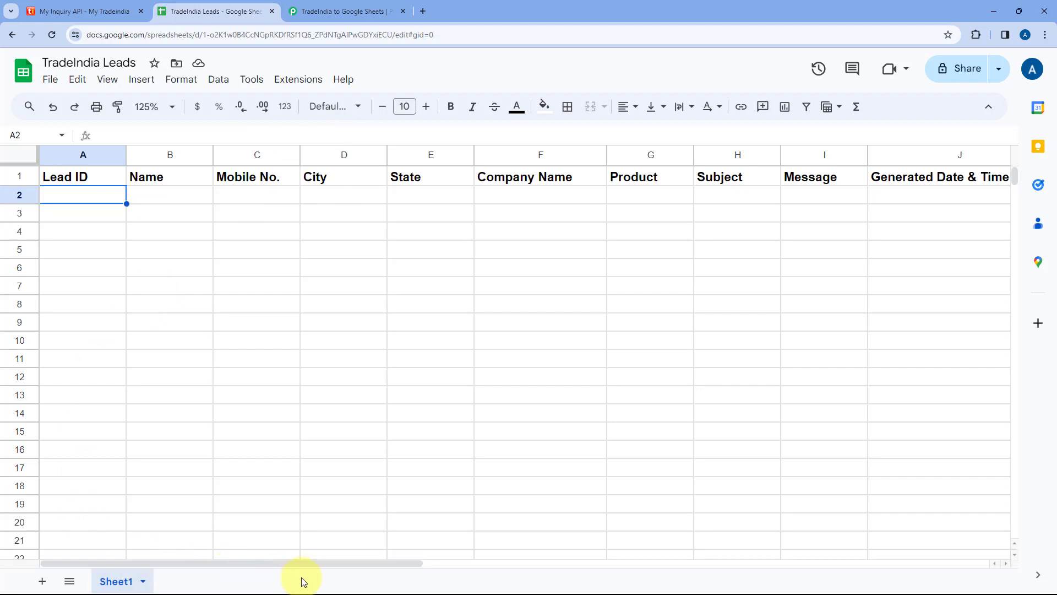
left_click(330, 4)
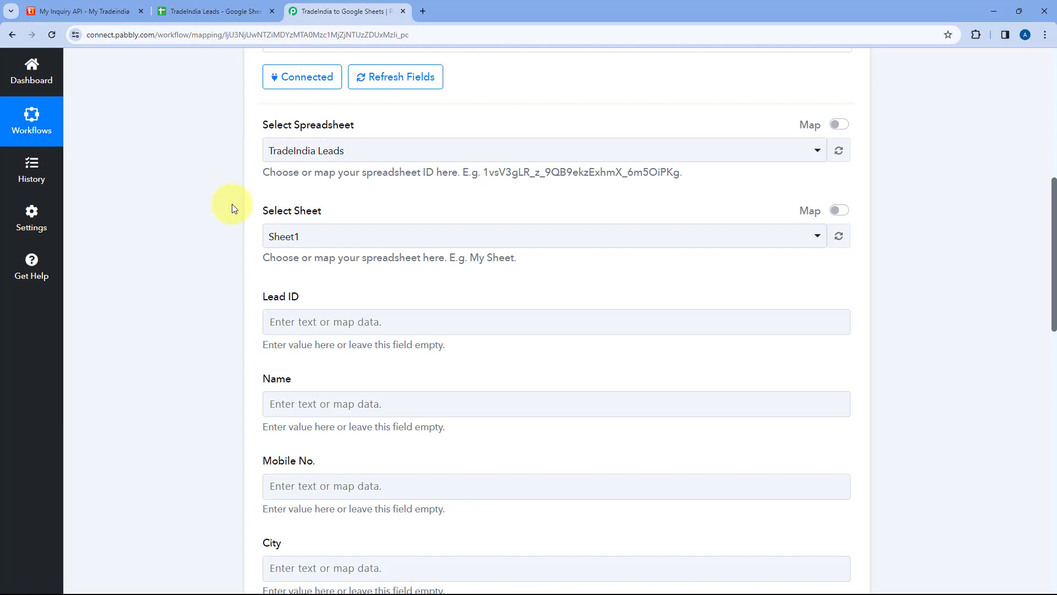
left_click(350, 236)
scroll(351, 182, "down", 1)
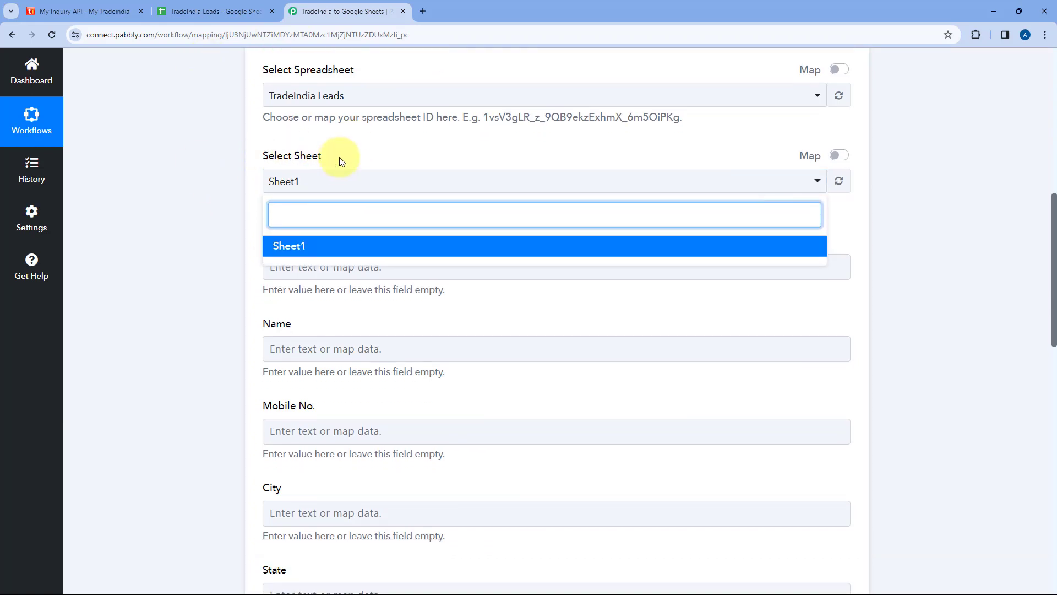
left_click(232, 8)
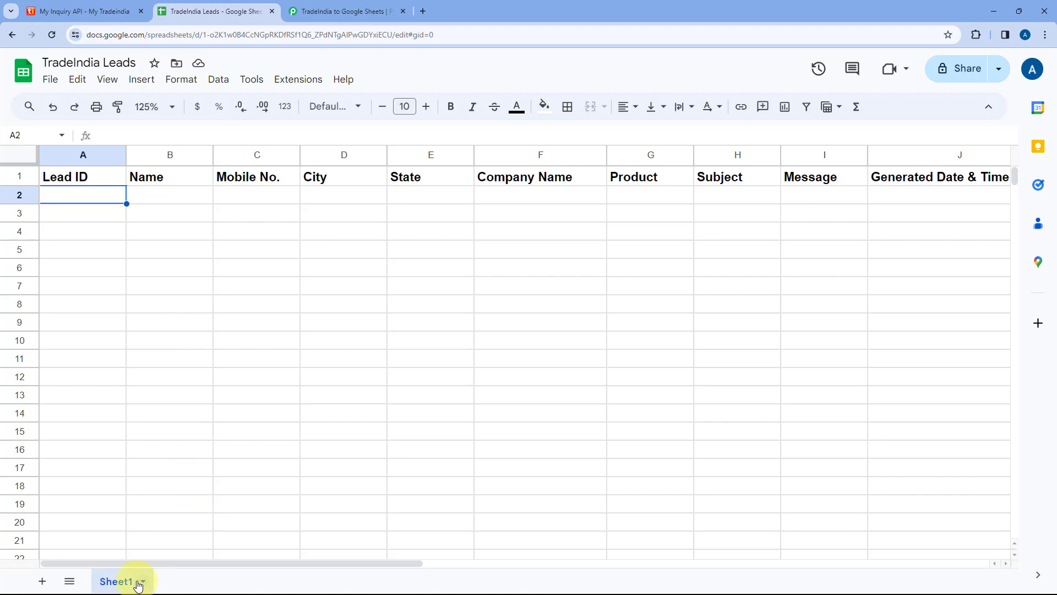
left_click(352, 11)
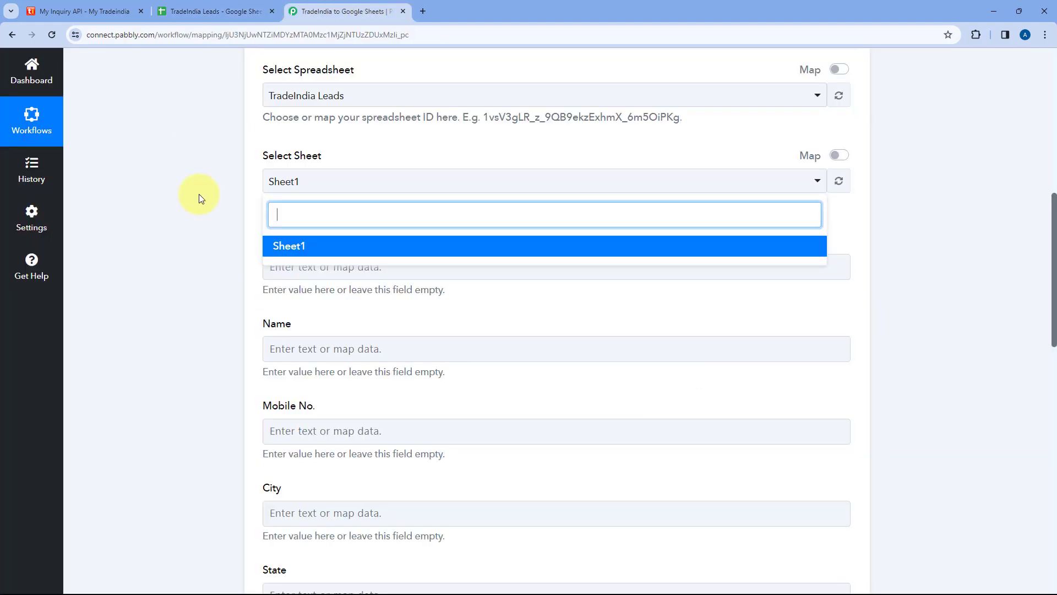
left_click(315, 246)
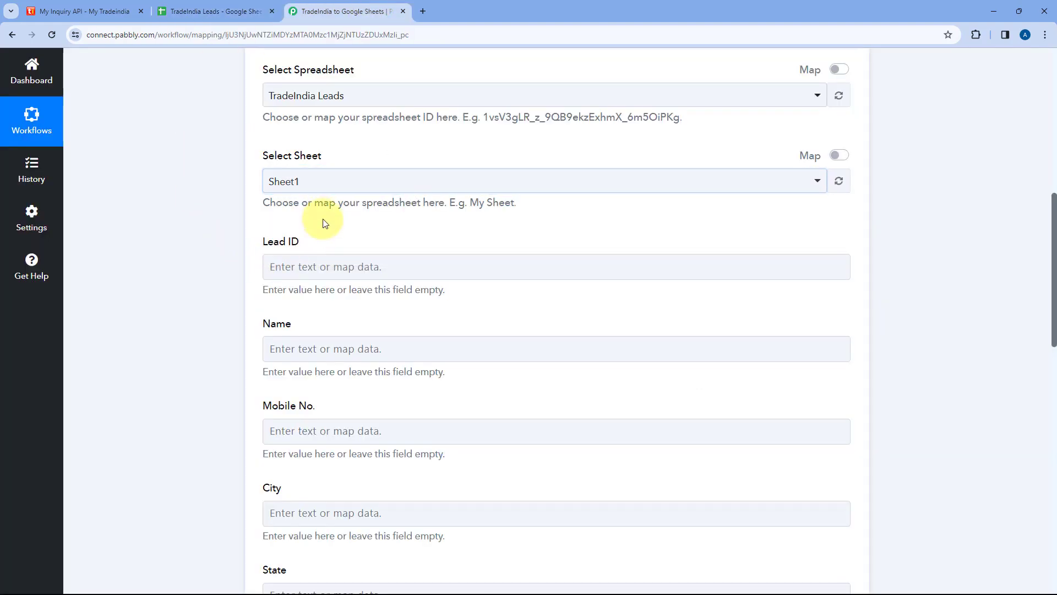
Compare the action's mapping fields, from Lead ID onward, with the column headers in the TradeIndia Leads spreadsheet.
scroll(349, 218, "down", 2)
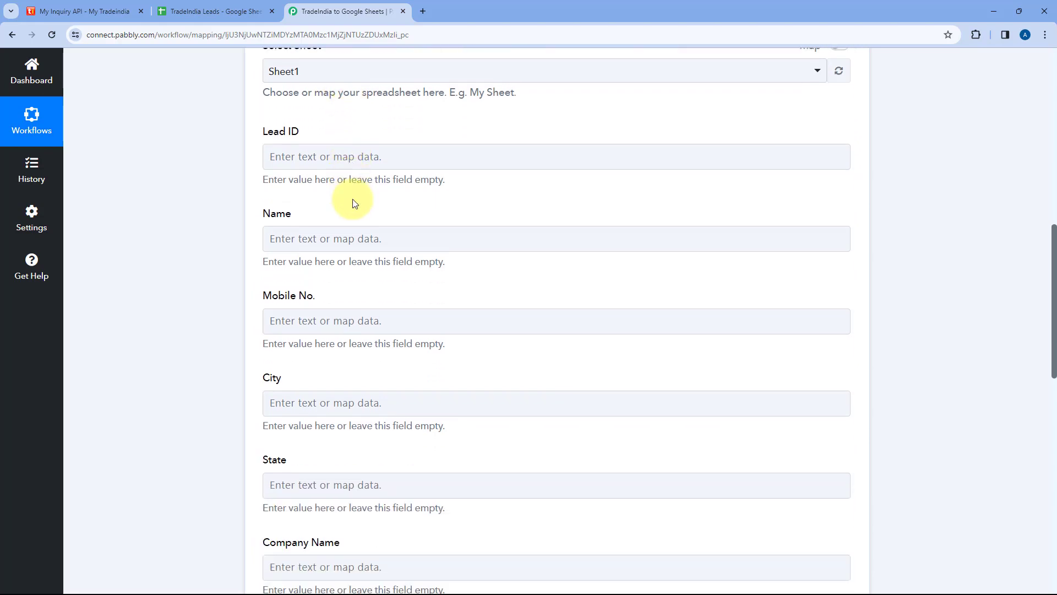
left_click(221, 11)
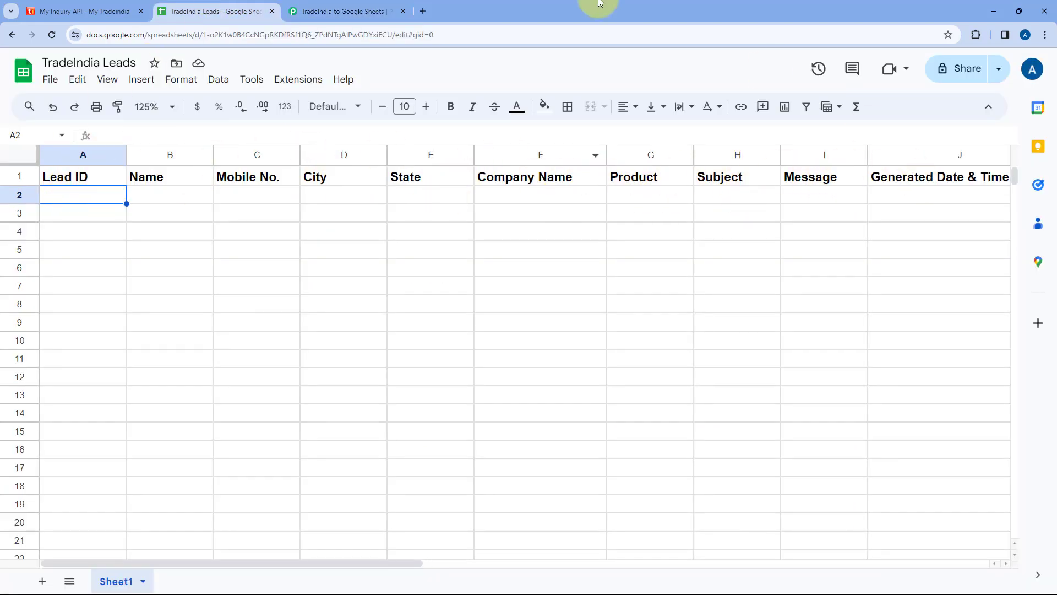
left_click(354, 7)
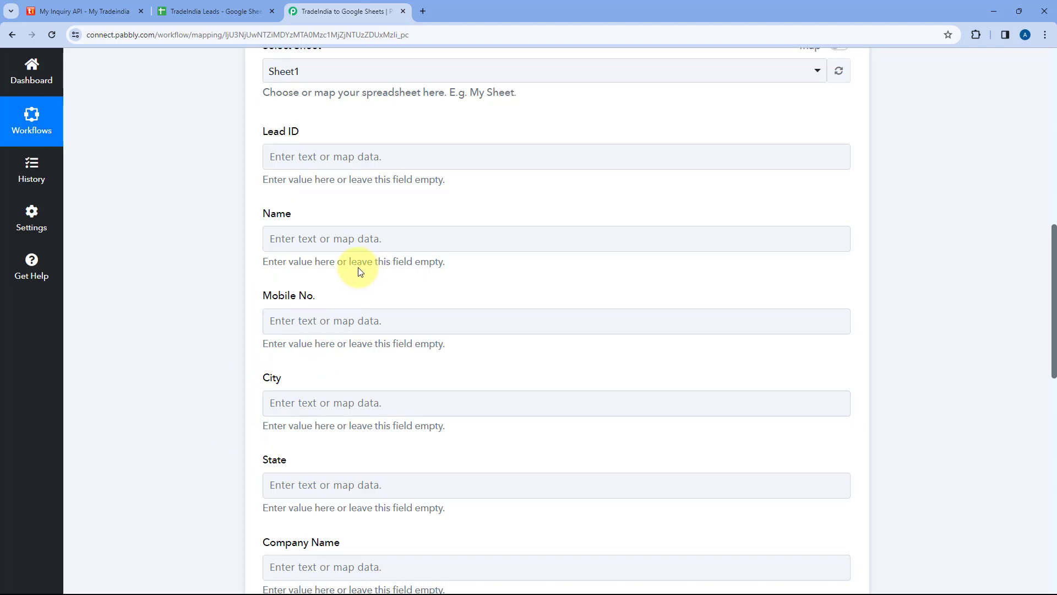
Reopen the TradeIndia trigger step and examine the sender details in its received response.
scroll(360, 193, "up", 10)
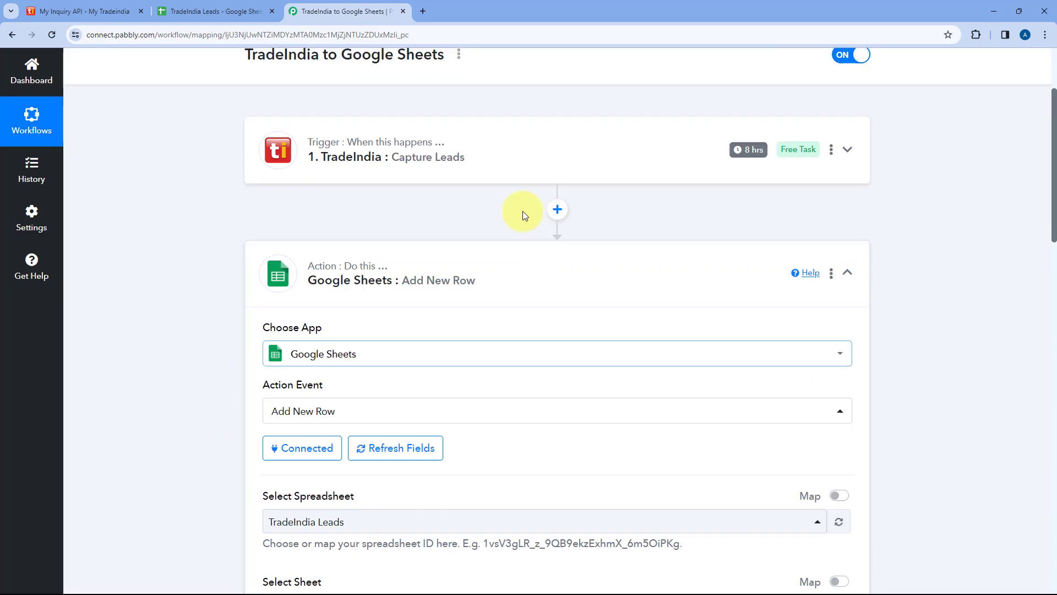
left_click(525, 187)
scroll(197, 269, "down", 7)
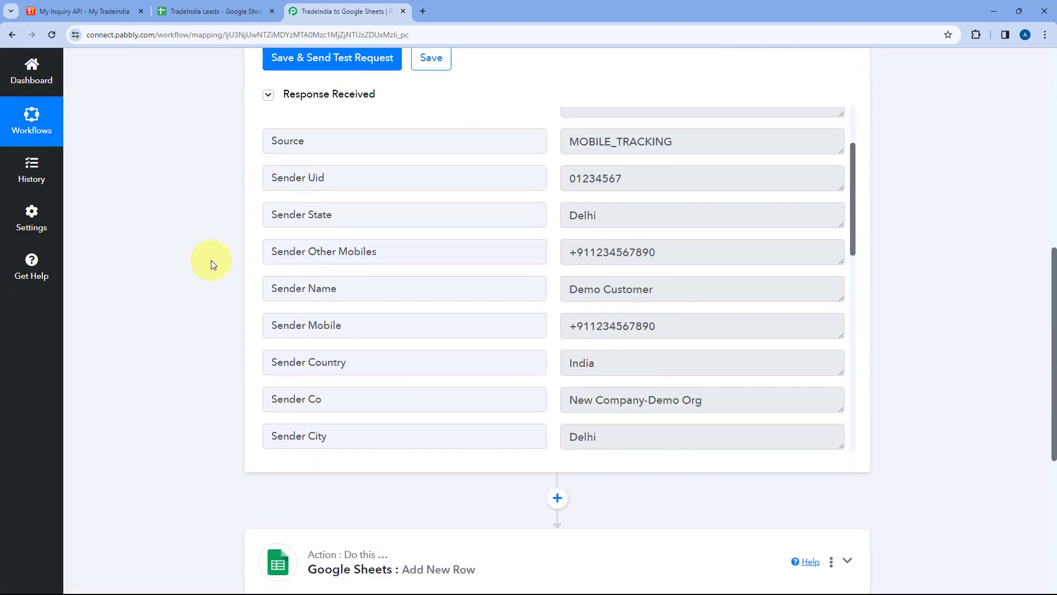
scroll(554, 215, "up", 3)
scroll(541, 242, "down", 1)
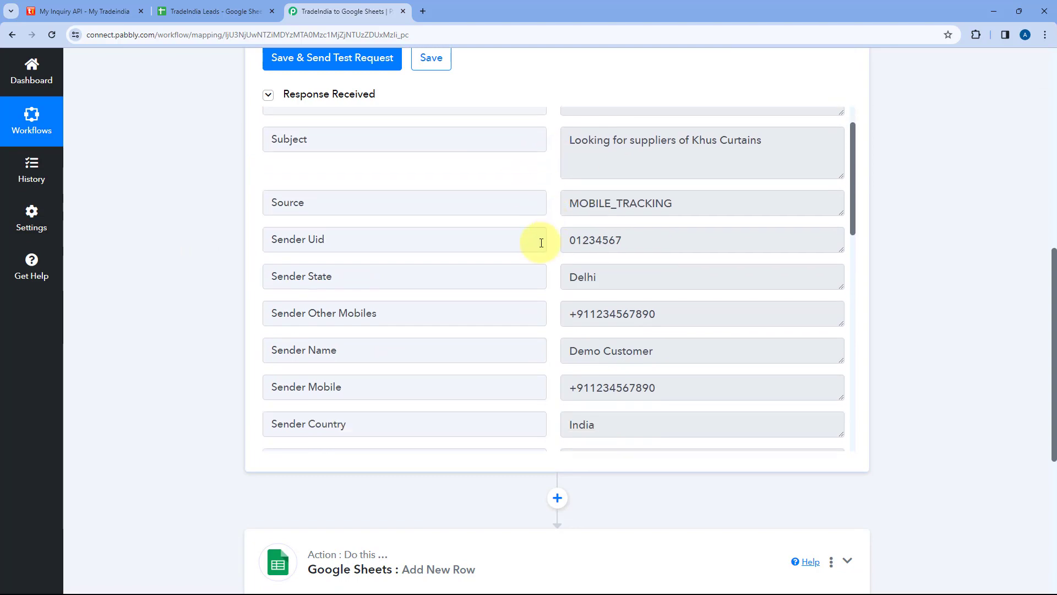
Reopen the Google Sheets Add New Row action at its mapping fields and check them against the TradeIndia Leads spreadsheet.
scroll(541, 243, "down", 1)
scroll(174, 302, "down", 6)
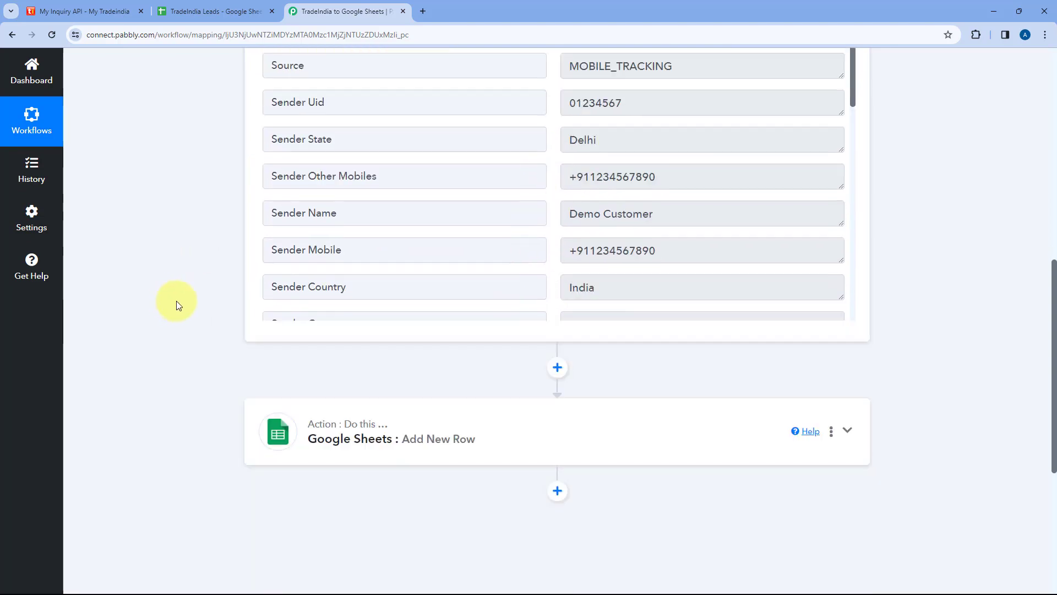
left_click(467, 233)
scroll(226, 211, "down", 3)
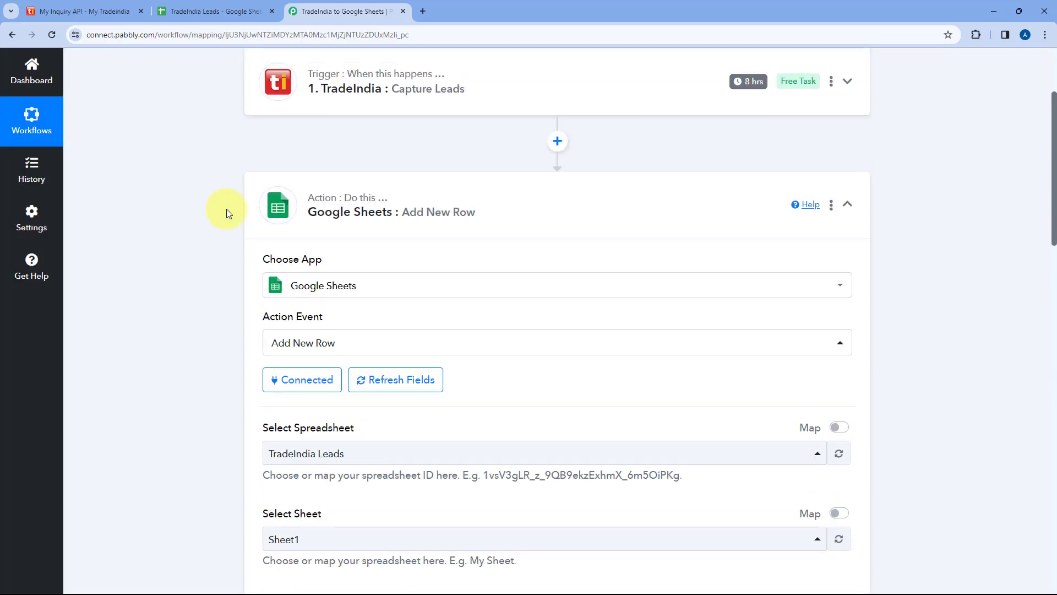
scroll(228, 215, "down", 7)
scroll(229, 222, "down", 1)
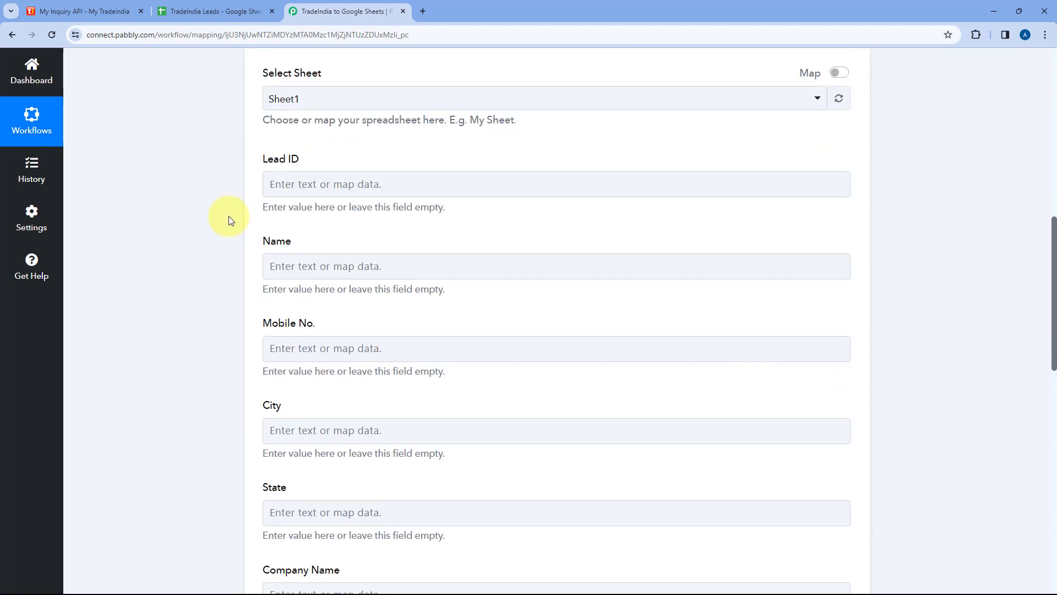
left_click(237, 10)
left_click(384, 7)
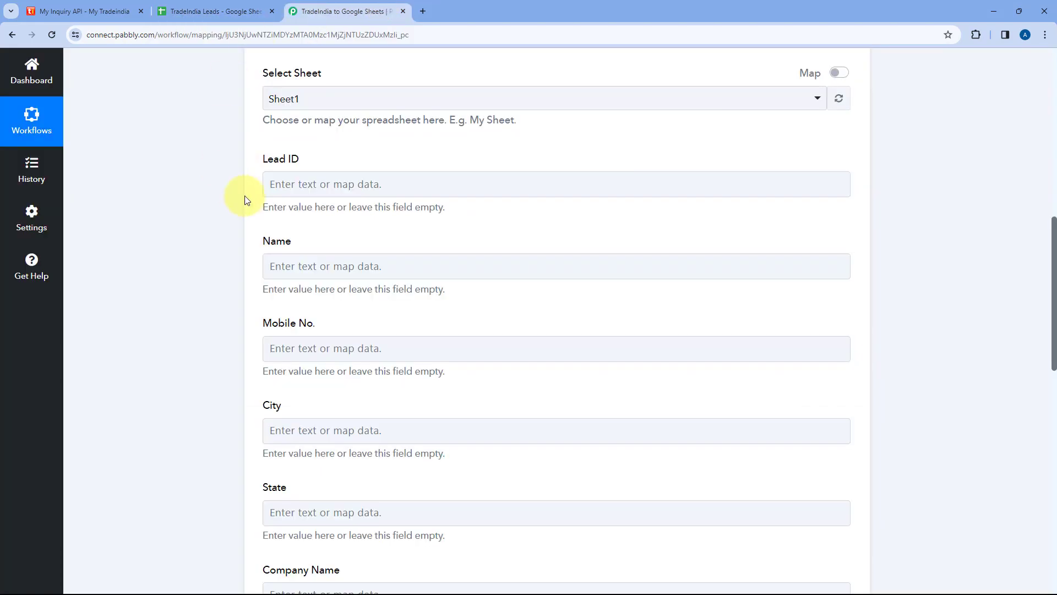
Map the action's Lead ID field to Sender Uid from the TradeIndia Capture Leads response.
left_click(290, 185)
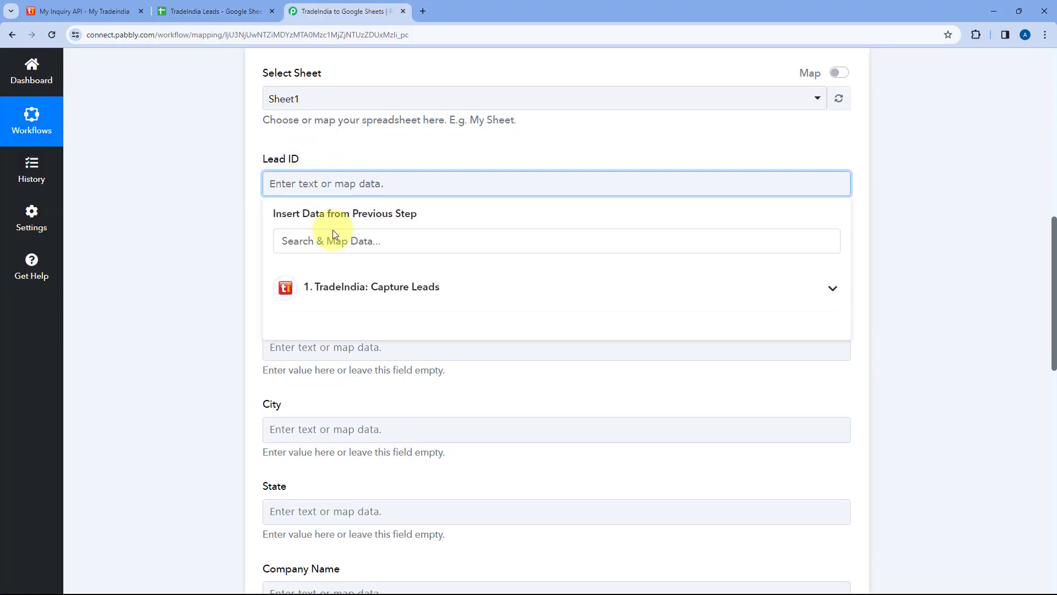
left_click(420, 295)
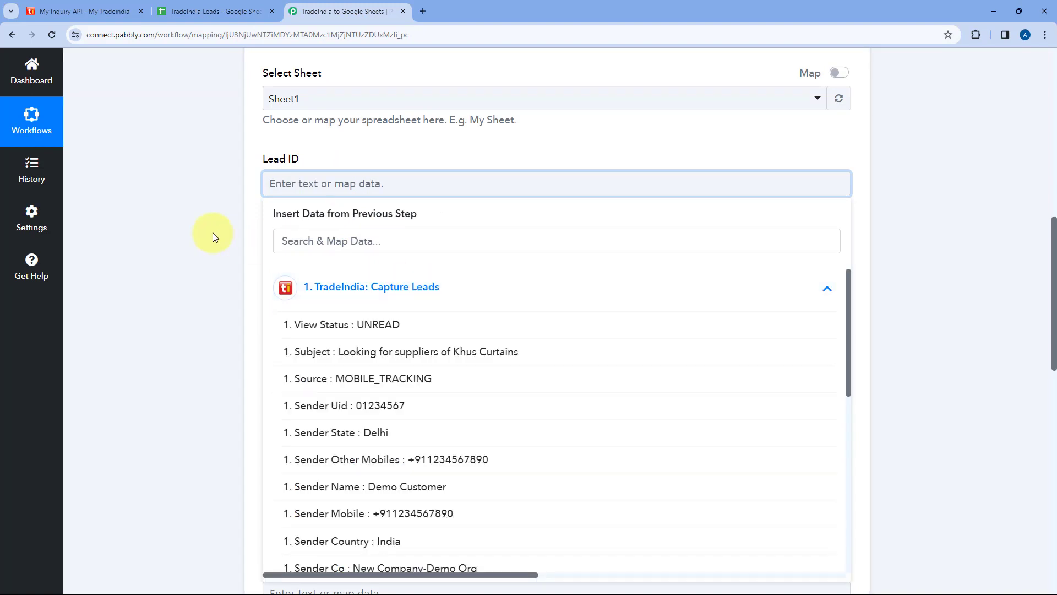
scroll(229, 239, "down", 1)
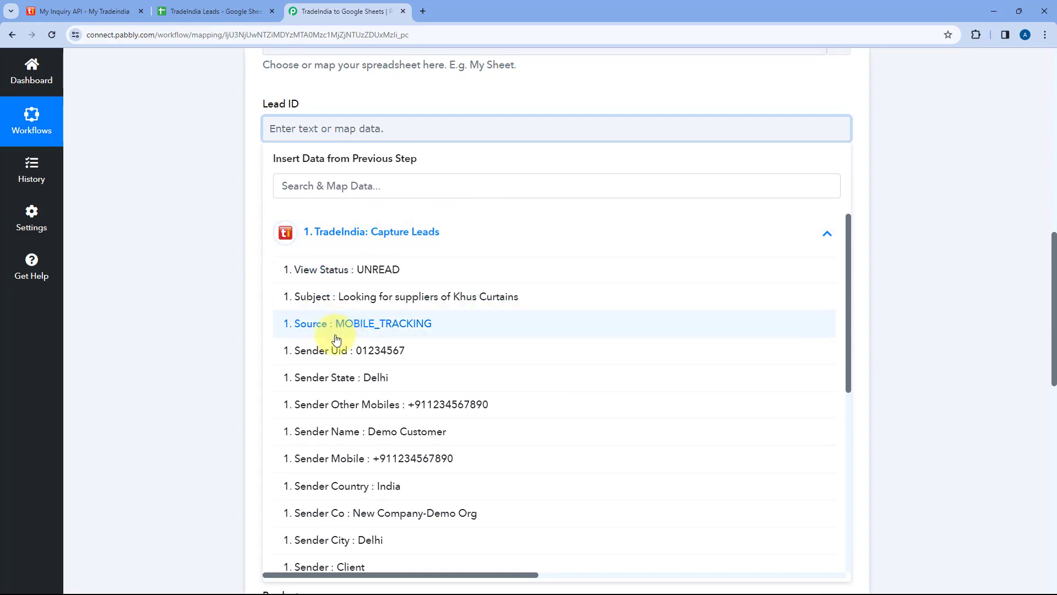
left_click(327, 356)
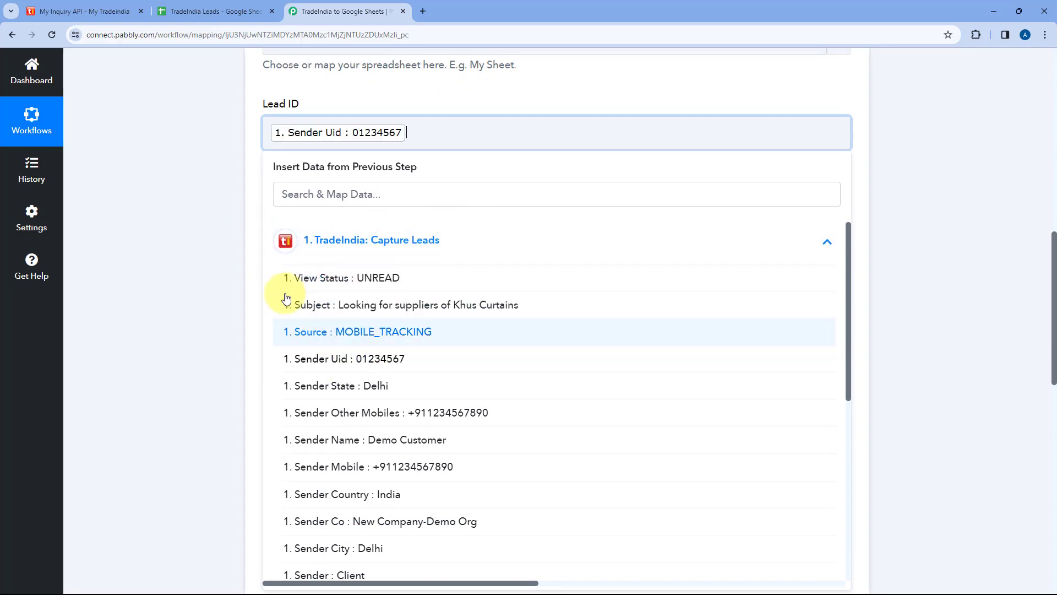
left_click(253, 161)
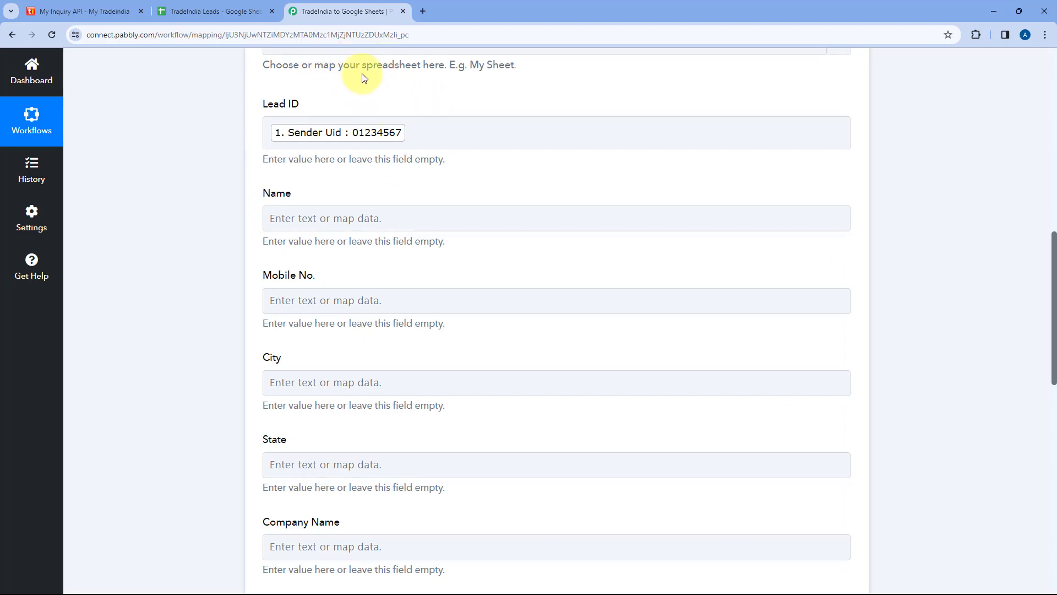
Check the column headers in the TradeIndia Leads spreadsheet and map the action's Name field to Sender Name.
left_click(124, 4)
left_click(341, 11)
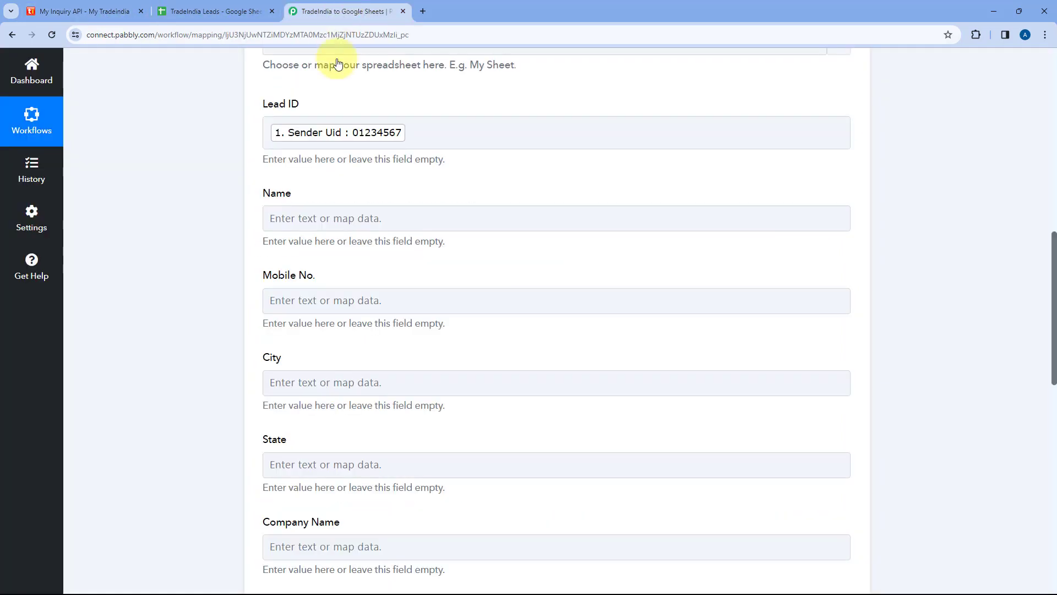
left_click(217, 11)
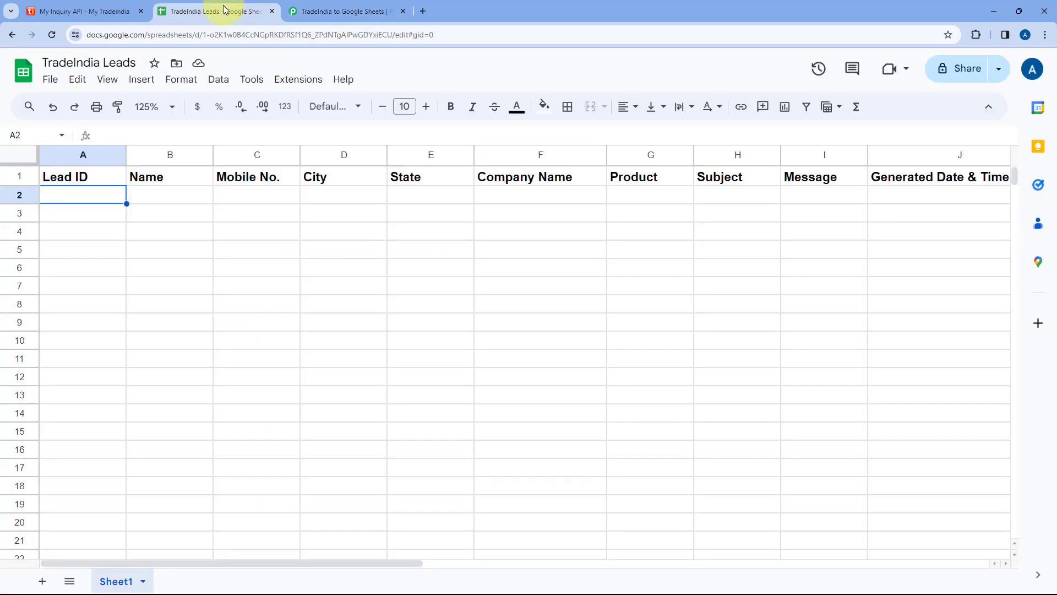
left_click(359, 7)
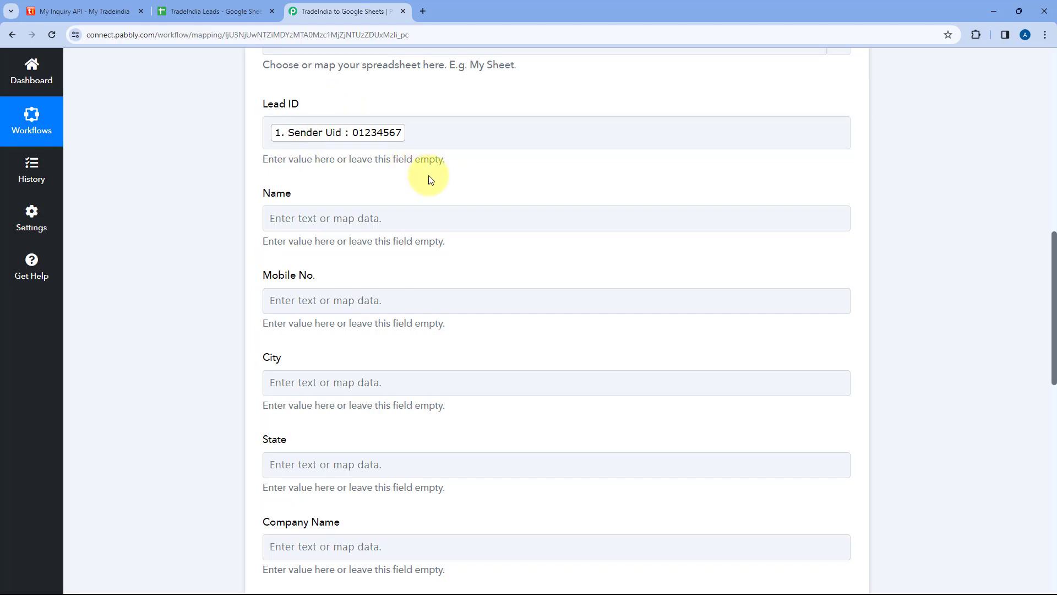
scroll(430, 178, "down", 1)
left_click(311, 162)
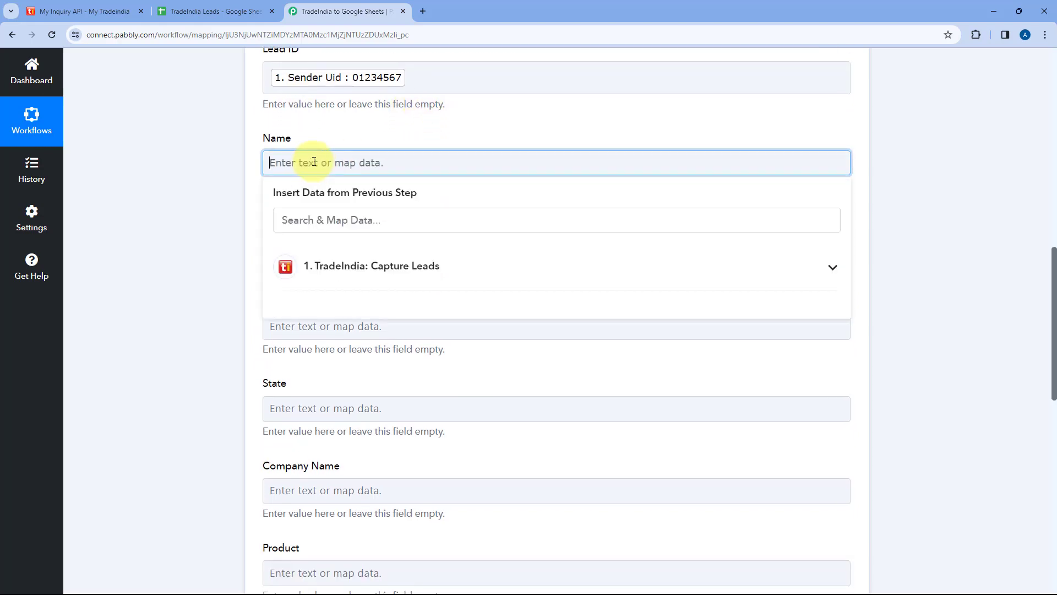
left_click(389, 265)
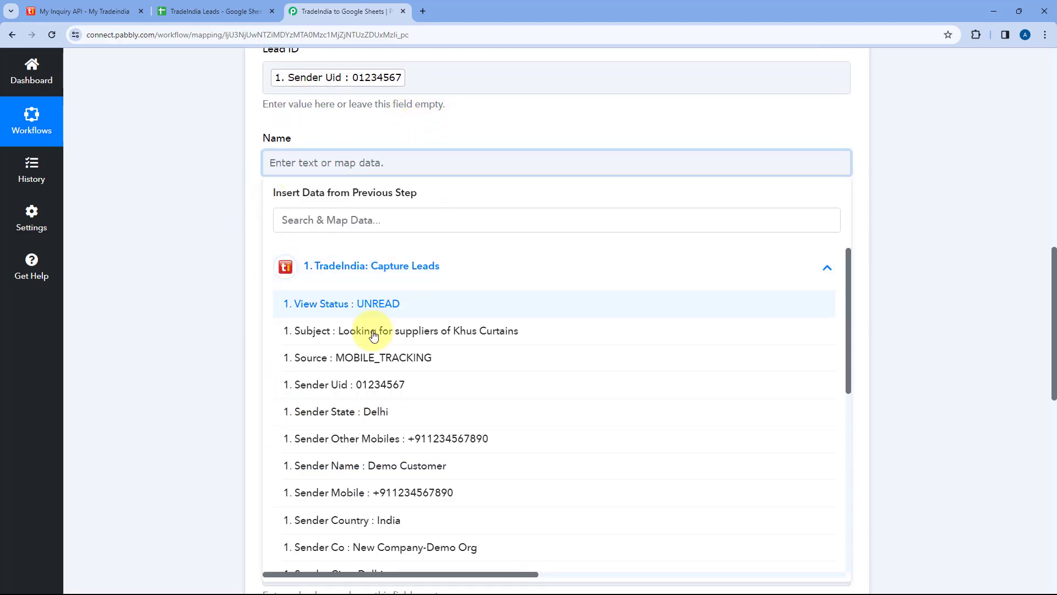
left_click(366, 476)
left_click(252, 213)
Map the Mobile No. field to Sender Mobile from the TradeIndia Capture Leads response.
scroll(259, 187, "down", 2)
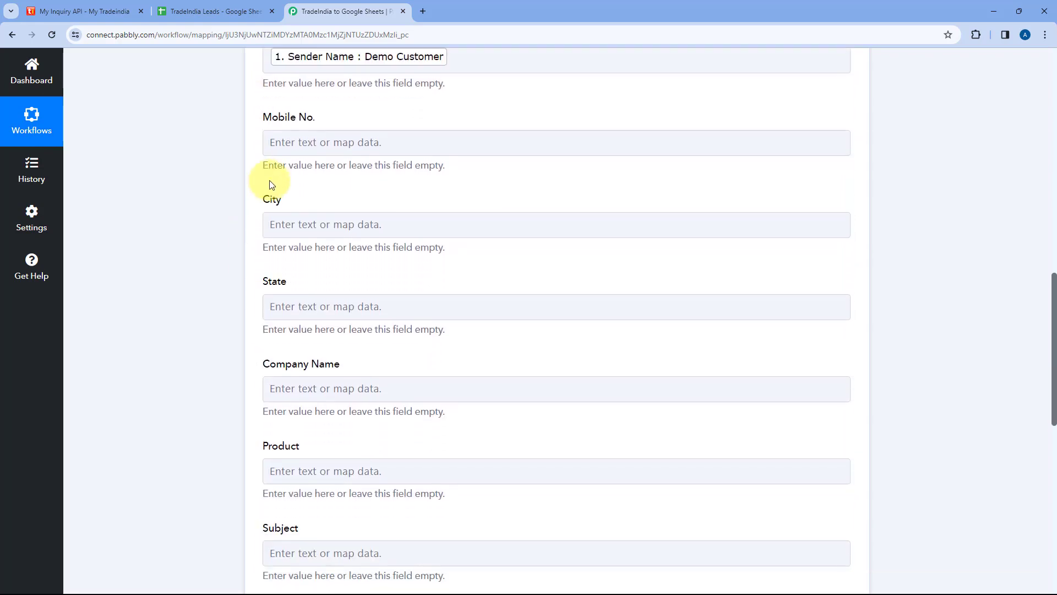
left_click(312, 138)
left_click(296, 247)
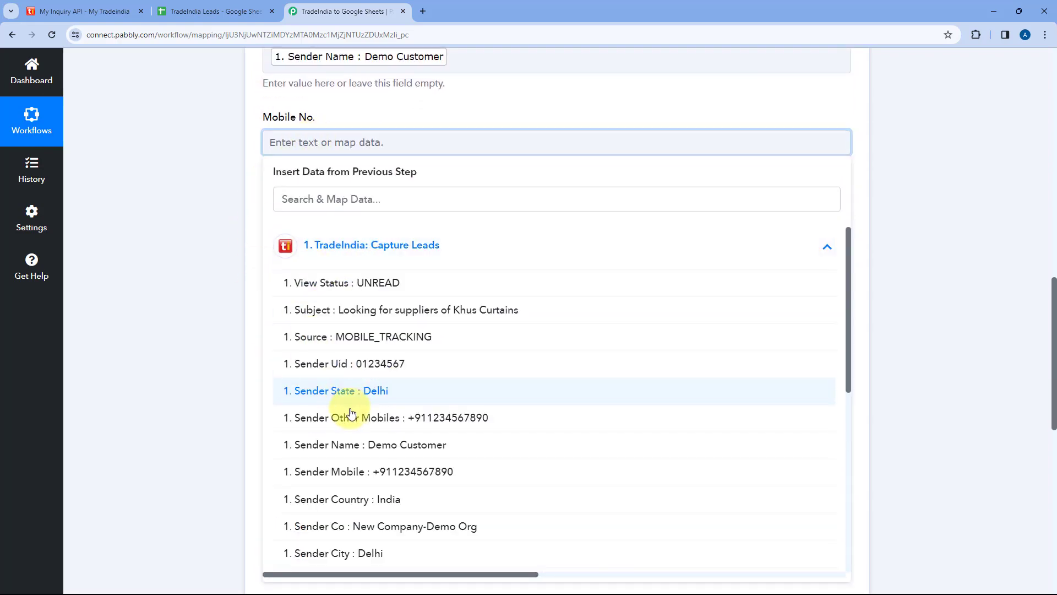
left_click(385, 471)
left_click(243, 209)
Map the City field to Sender City from the TradeIndia Capture Leads response.
scroll(243, 209, "down", 1)
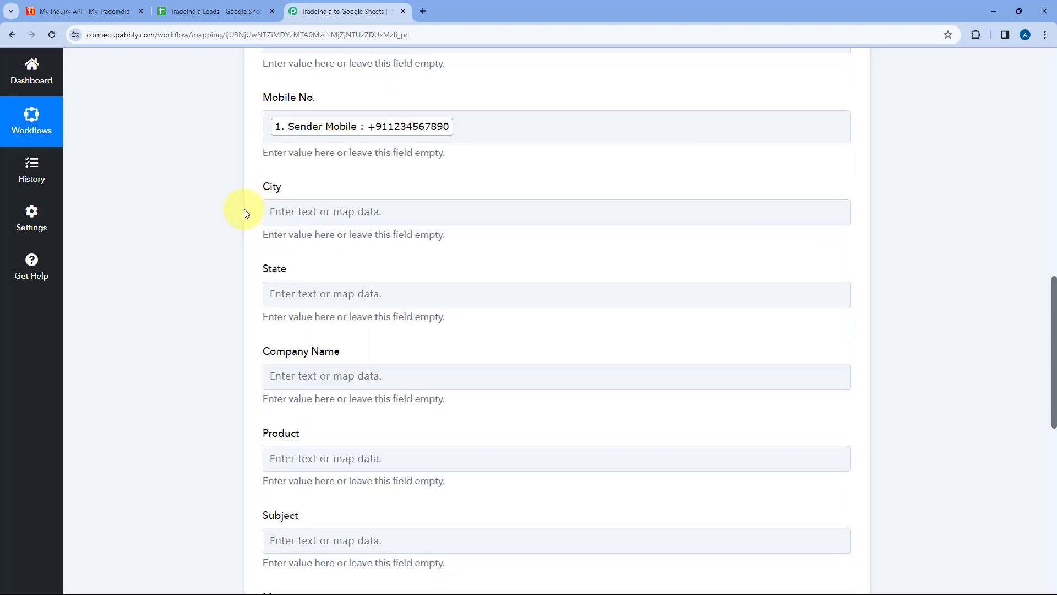
left_click(310, 183)
left_click(321, 277)
scroll(315, 341, "down", 3)
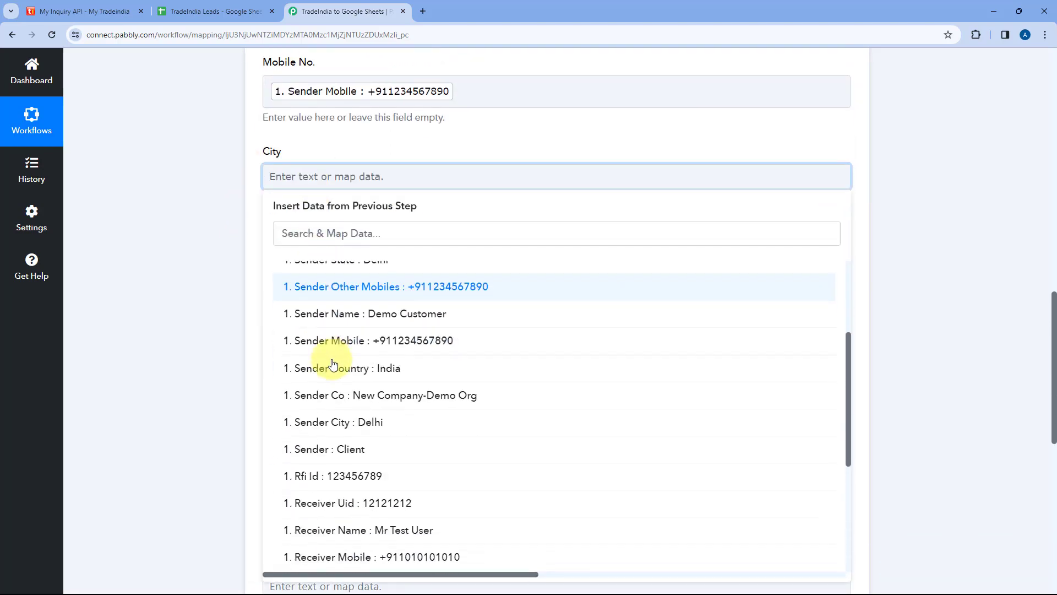
left_click(351, 429)
left_click(262, 223)
Map the State field to Sender State from the TradeIndia Capture Leads response.
scroll(262, 223, "down", 2)
left_click(338, 156)
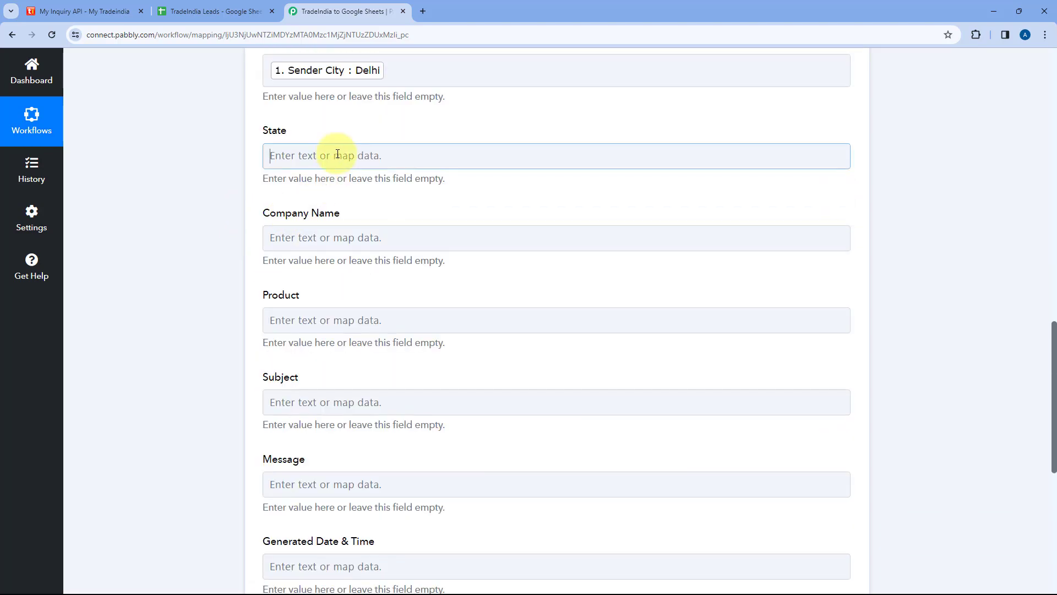
left_click(338, 259)
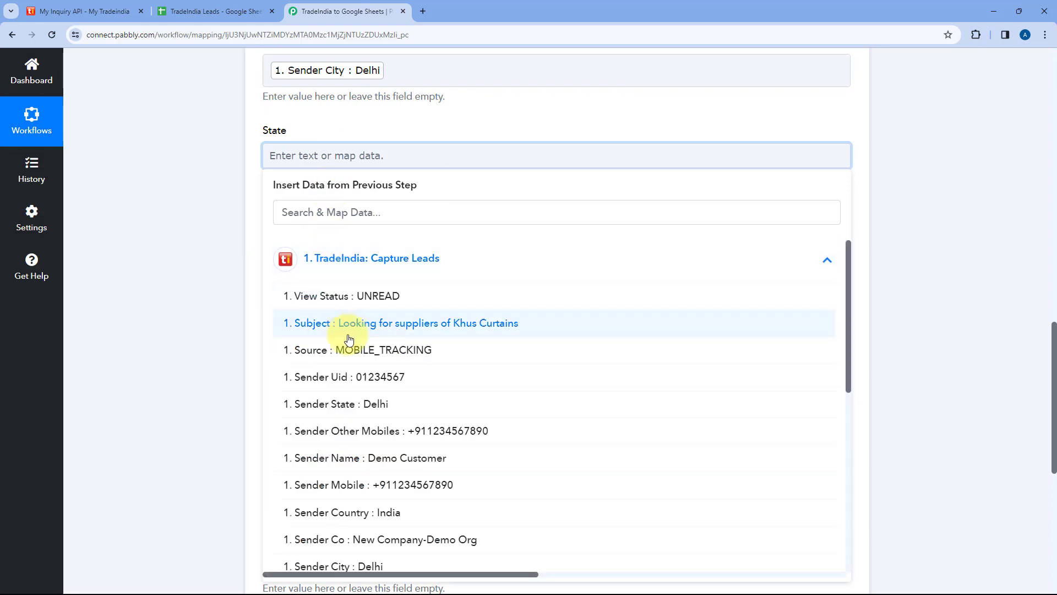
left_click(354, 401)
Map the Company Name field to Sender Co from the TradeIndia Capture Leads response.
scroll(259, 171, "down", 1)
left_click(308, 189)
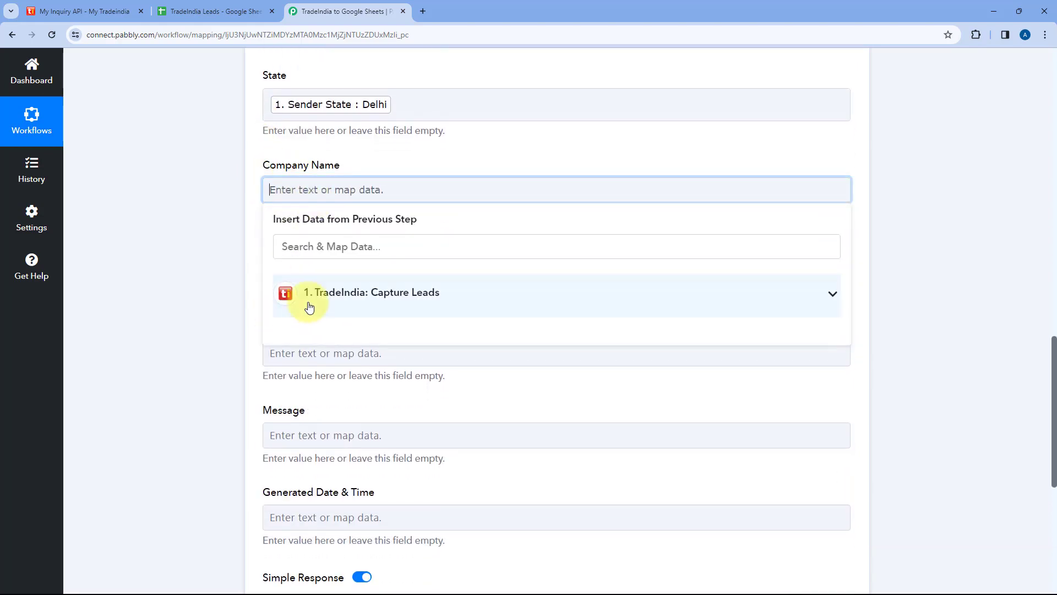
left_click(309, 294)
scroll(383, 378, "down", 4)
left_click(380, 403)
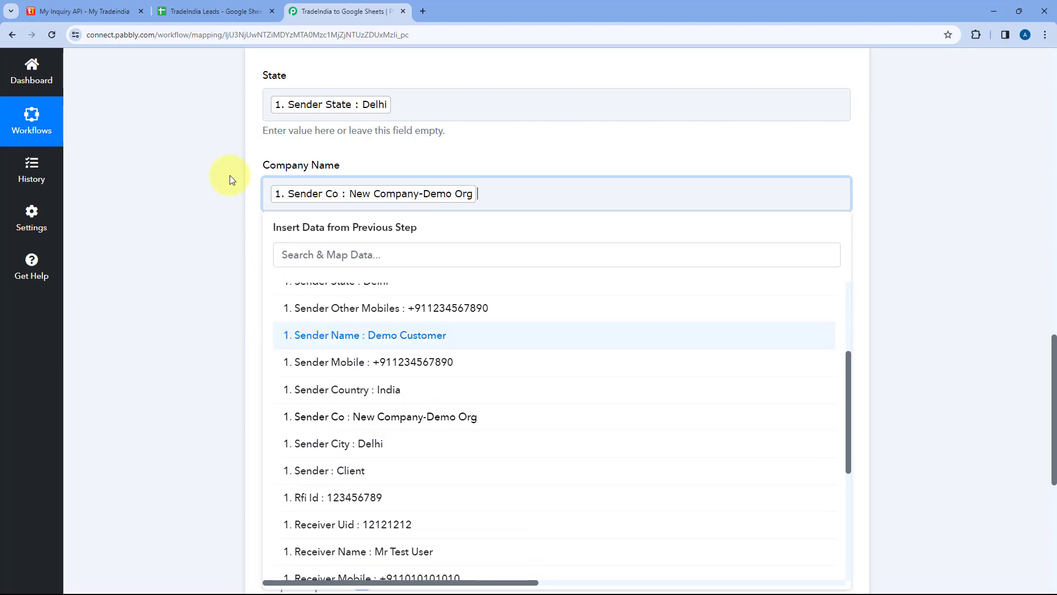
left_click(255, 163)
Map the Product field to Product Name from the TradeIndia Capture Leads response.
scroll(261, 161, "down", 3)
left_click(266, 113)
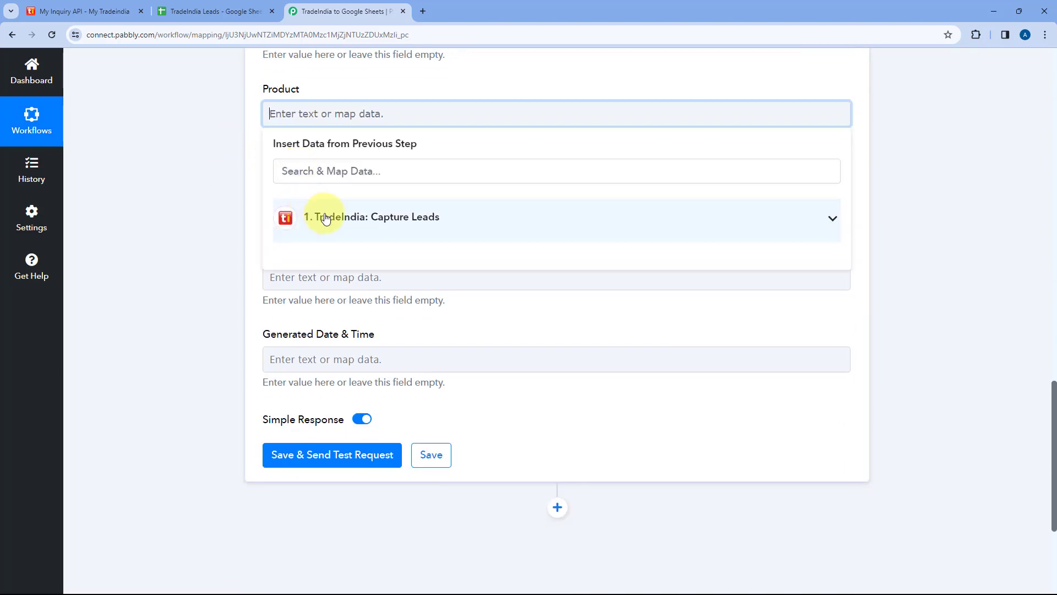
left_click(314, 216)
scroll(391, 347, "down", 3)
scroll(387, 374, "down", 1)
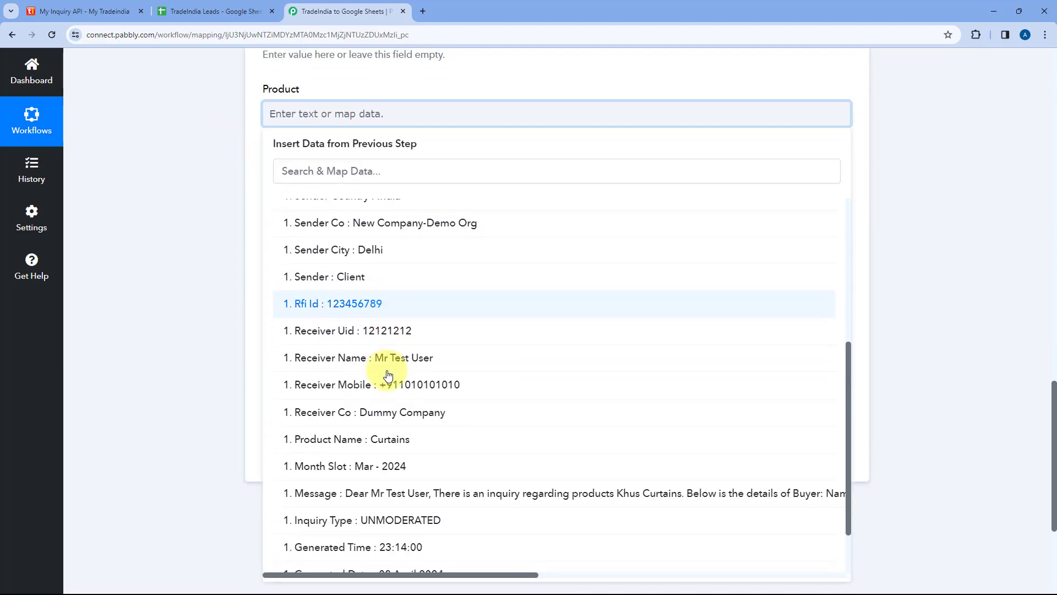
left_click(384, 436)
left_click(253, 130)
Map the Subject field to the Subject value from the TradeIndia Capture Leads response.
scroll(269, 135, "down", 1)
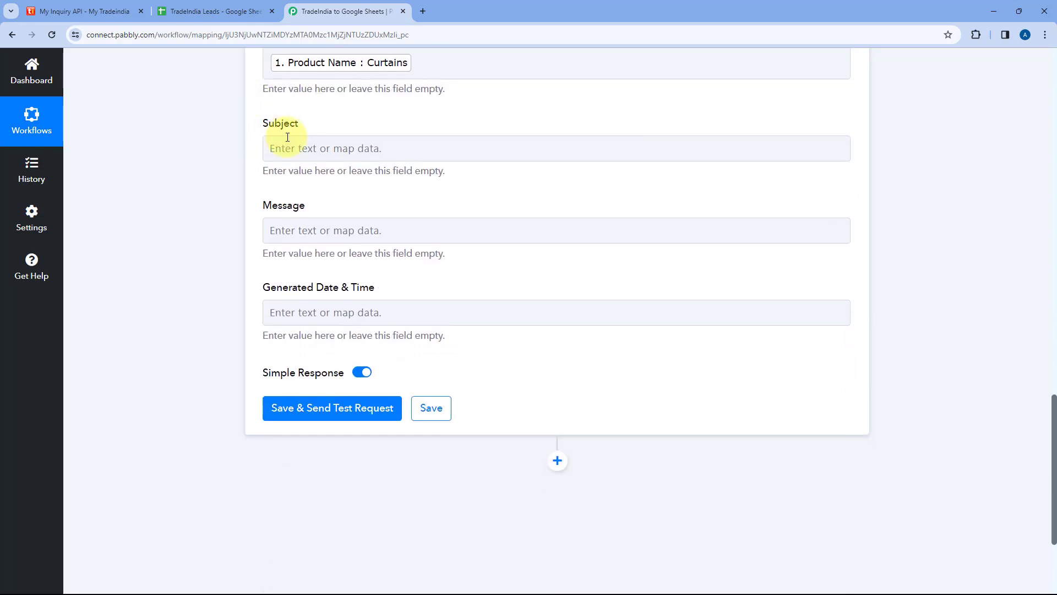
left_click(287, 145)
left_click(337, 251)
left_click(352, 315)
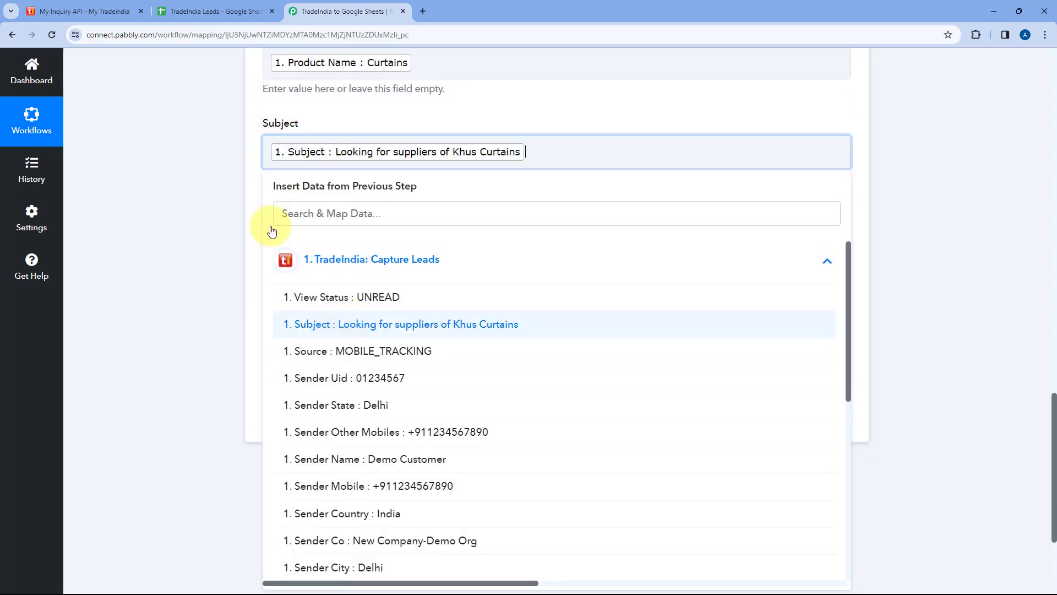
left_click(255, 111)
Map the Message field to the Message value from the TradeIndia Capture Leads response.
scroll(300, 128, "down", 2)
left_click(300, 128)
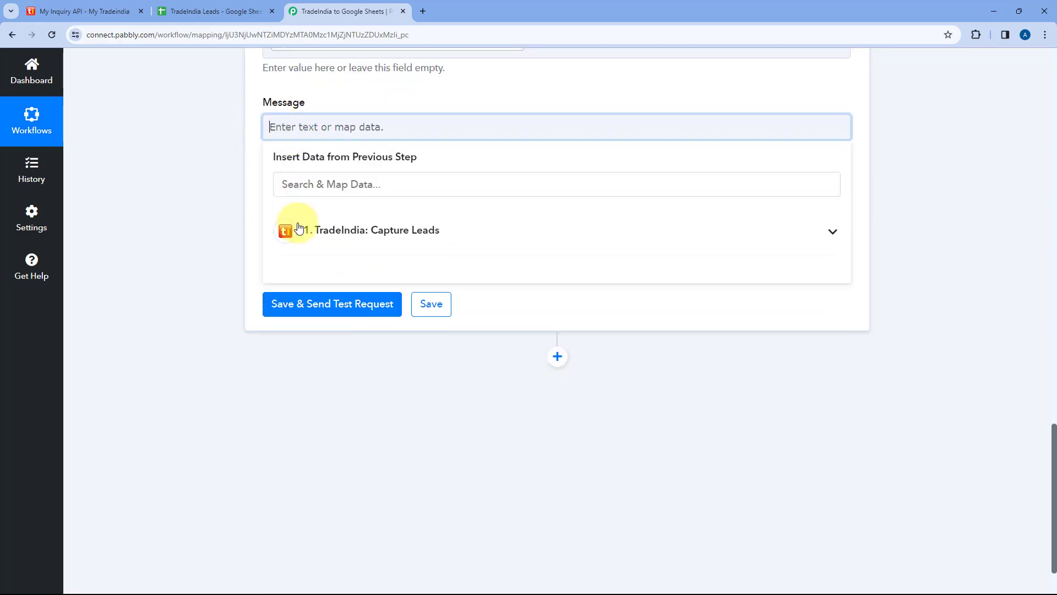
left_click(347, 228)
scroll(397, 331, "down", 3)
scroll(407, 339, "down", 2)
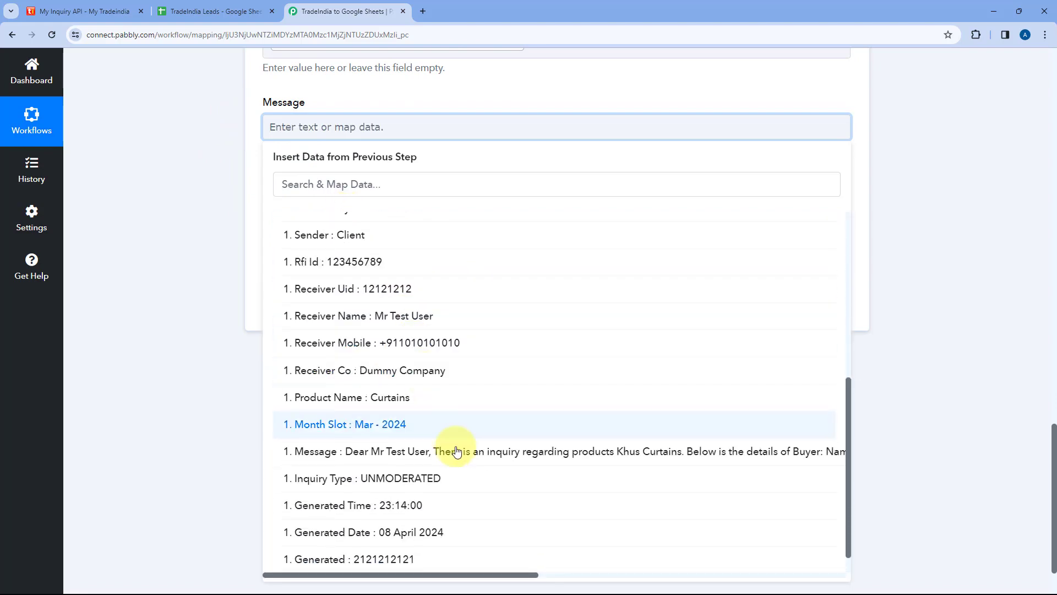
left_click(457, 391)
left_click(246, 135)
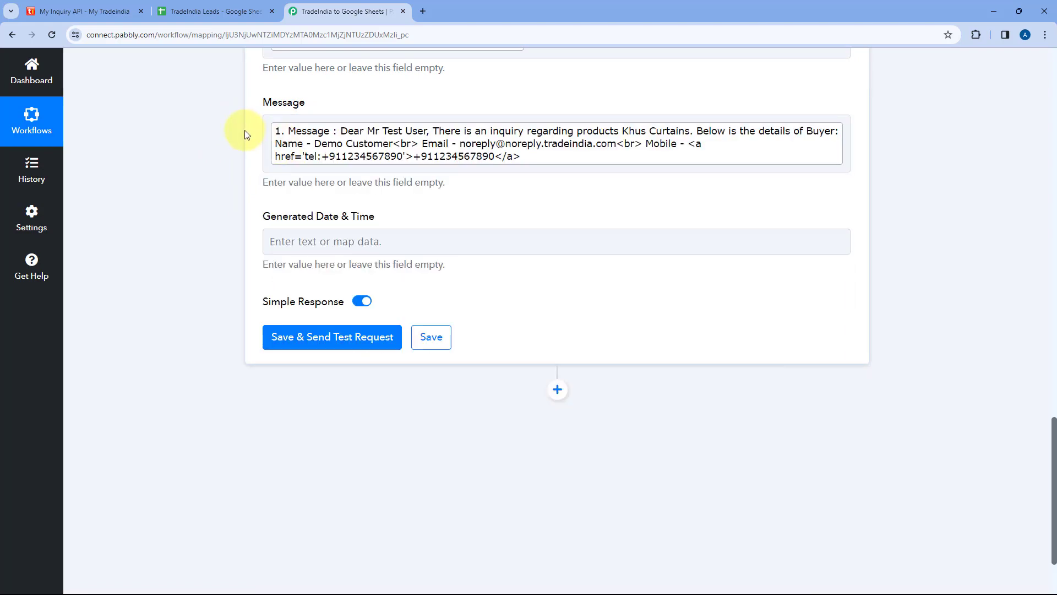
Map the Generated Date & Time field to Generated Date followed by Generated Time from the TradeIndia Capture Leads response.
left_click(302, 242)
scroll(303, 231, "down", 2)
left_click(332, 257)
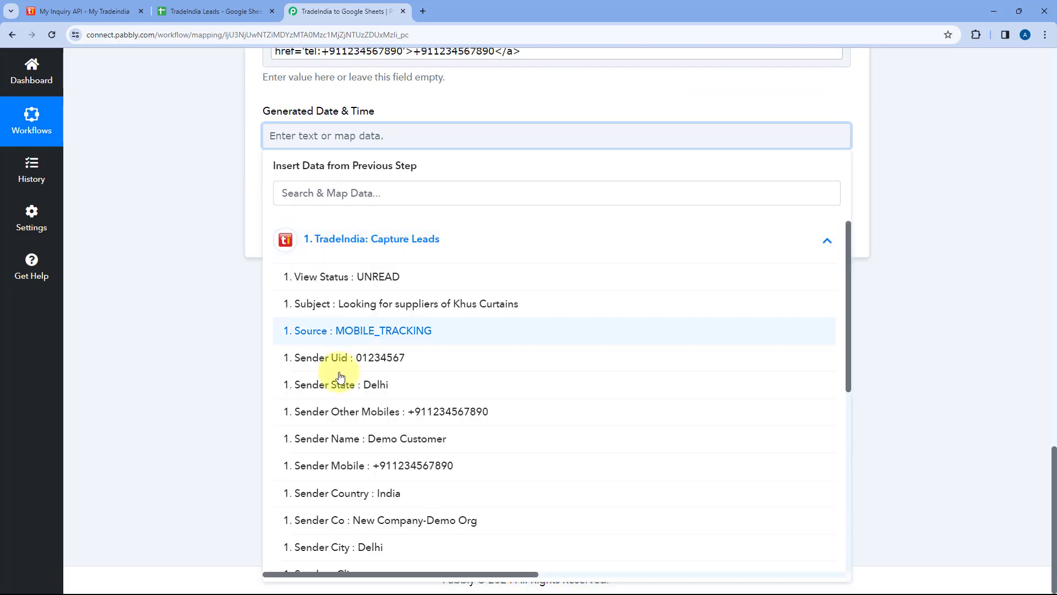
scroll(385, 375, "down", 5)
scroll(346, 468, "down", 2)
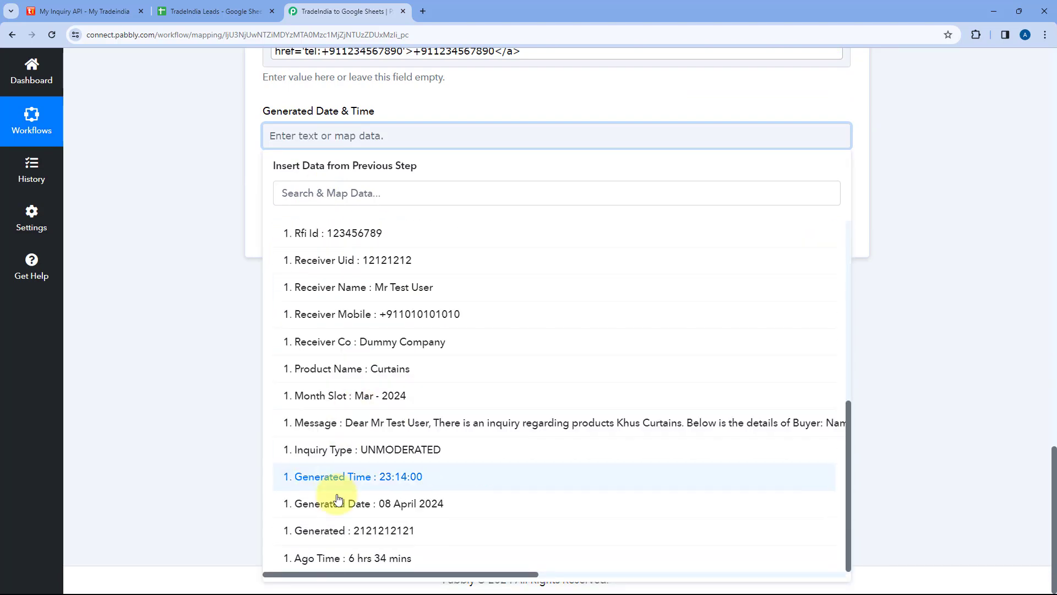
left_click(343, 505)
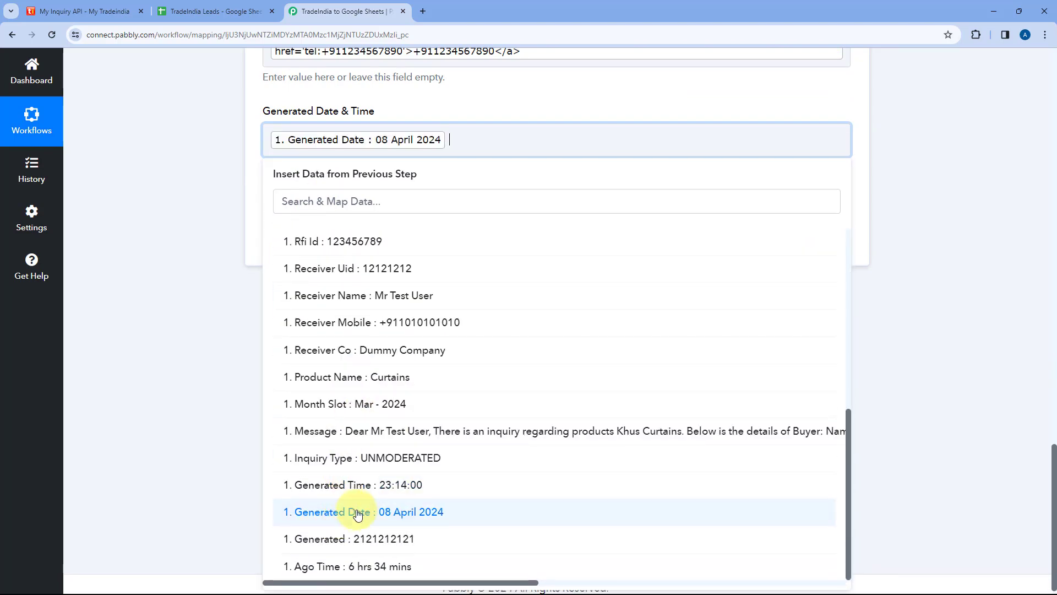
left_click(401, 489)
left_click(452, 103)
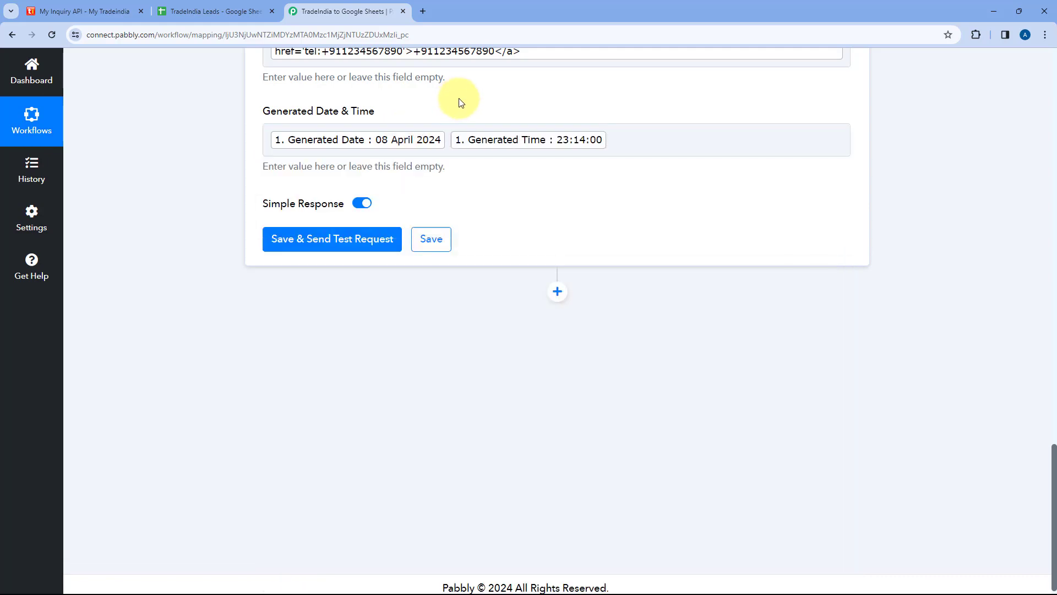
Review the mapped fields of the Google Sheets Add New Row action, save it and send a test request.
scroll(448, 130, "up", 4)
scroll(471, 192, "up", 10)
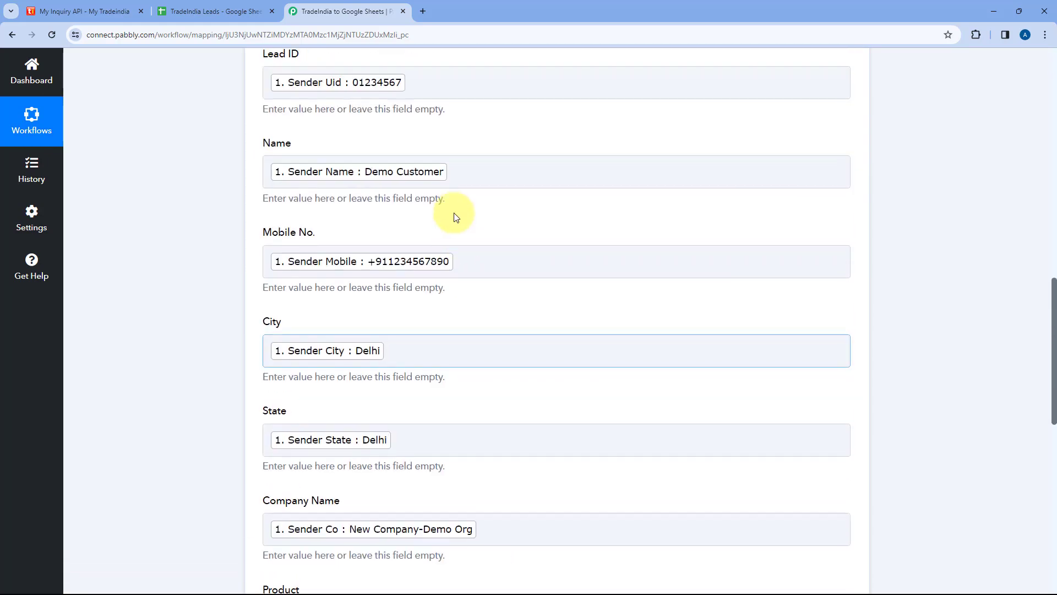
scroll(410, 193, "up", 2)
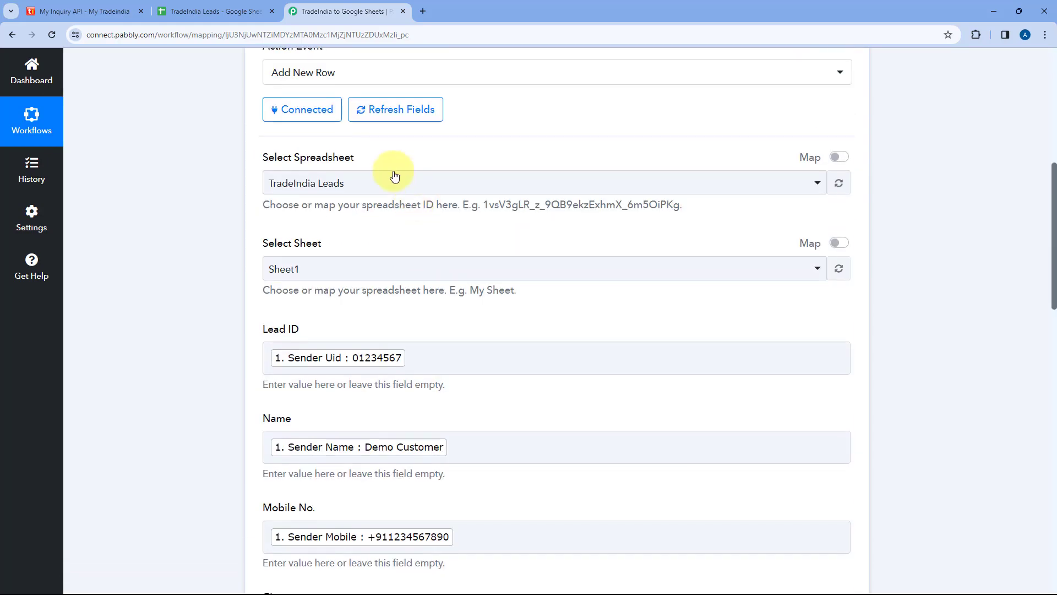
scroll(385, 176, "down", 1)
scroll(256, 197, "down", 8)
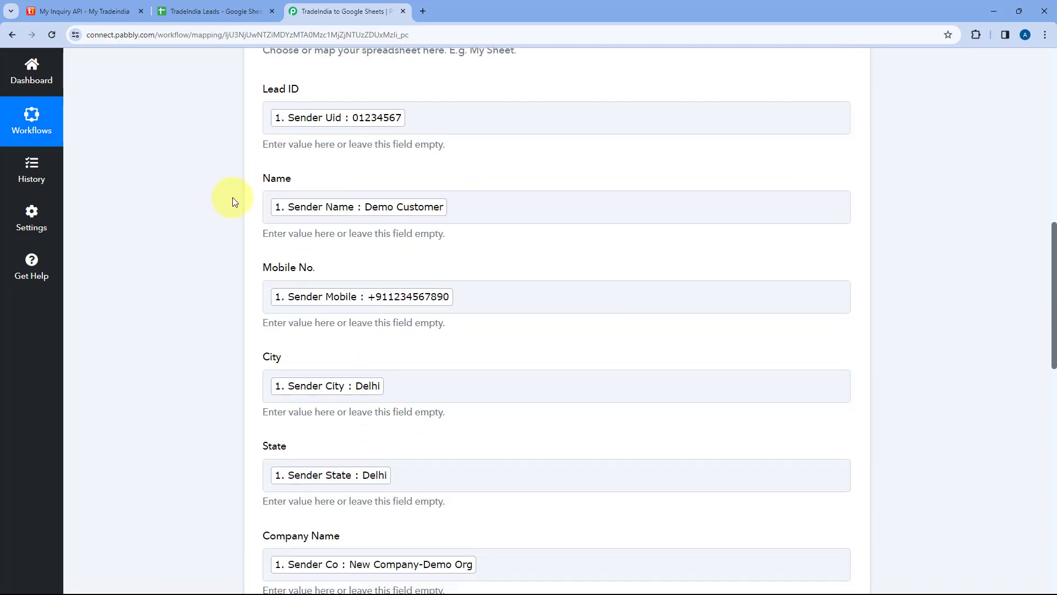
scroll(299, 204, "down", 7)
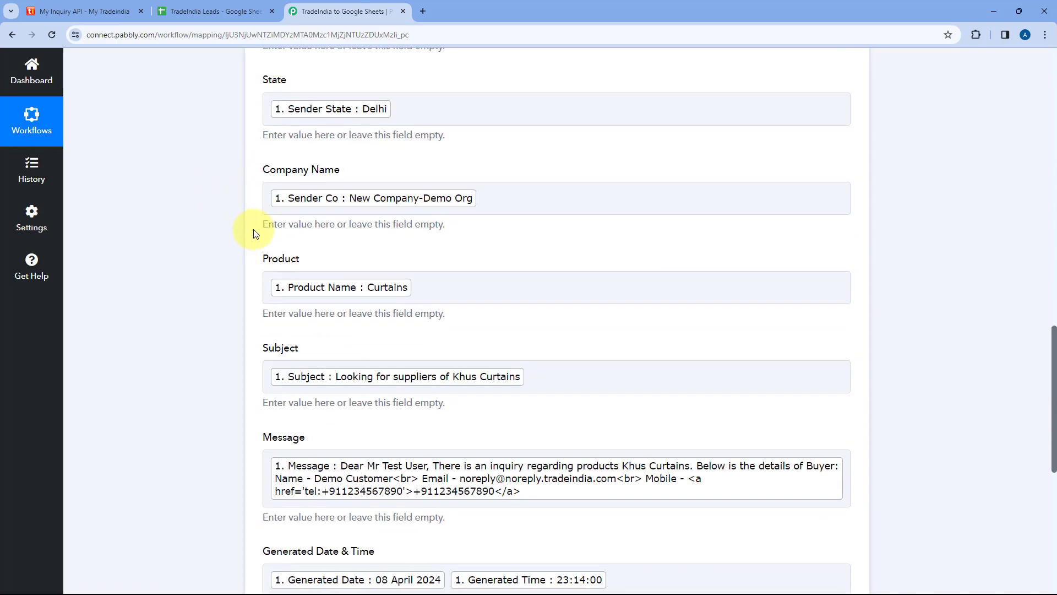
scroll(273, 242, "down", 3)
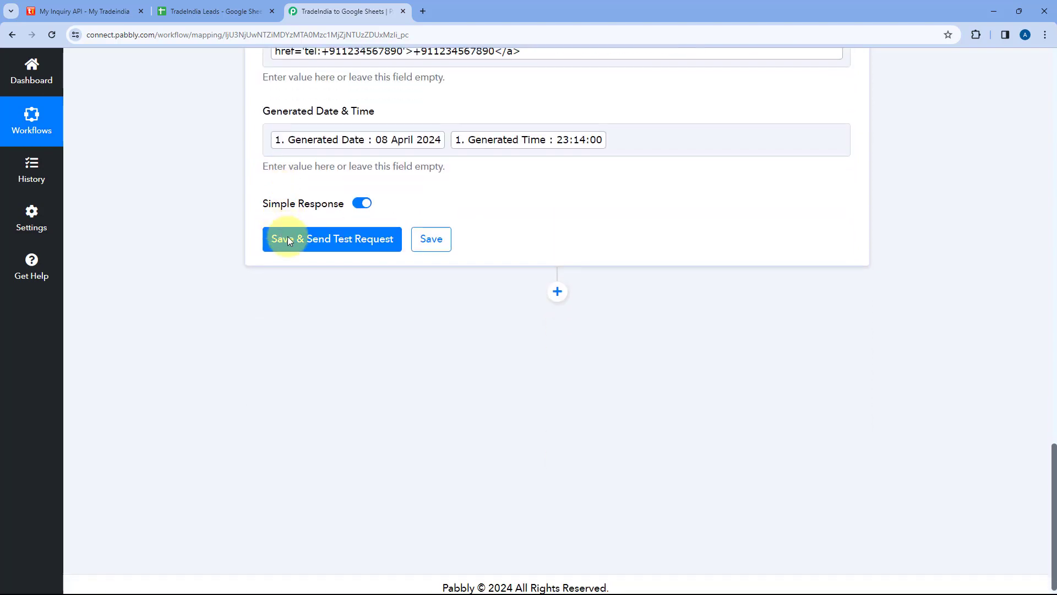
left_click(329, 240)
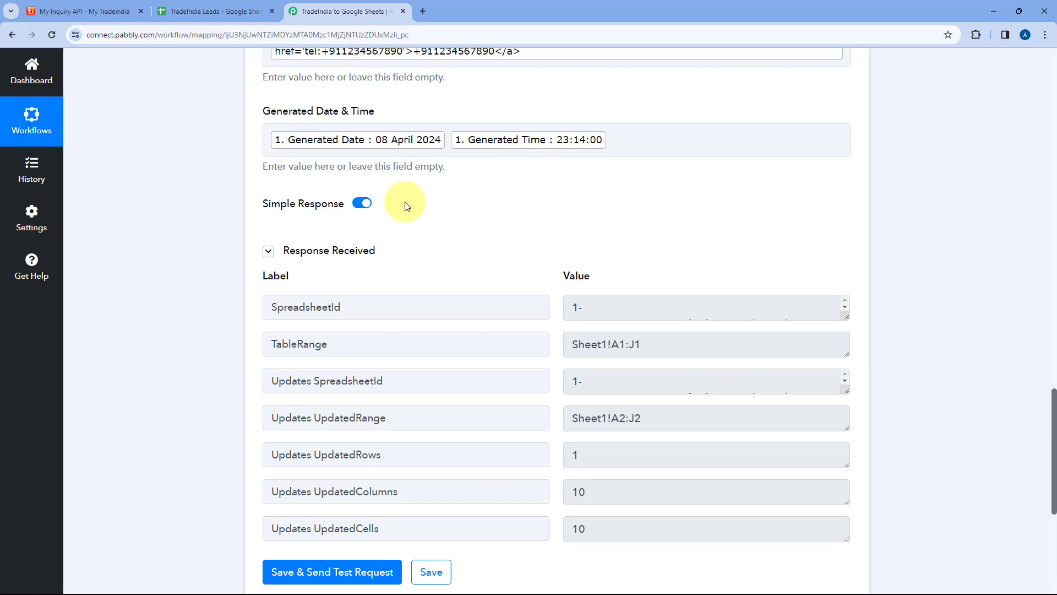
Switch to the TradeIndia Leads spreadsheet in Google Sheets and remove the bold formatting from row 2.
scroll(405, 206, "up", 10)
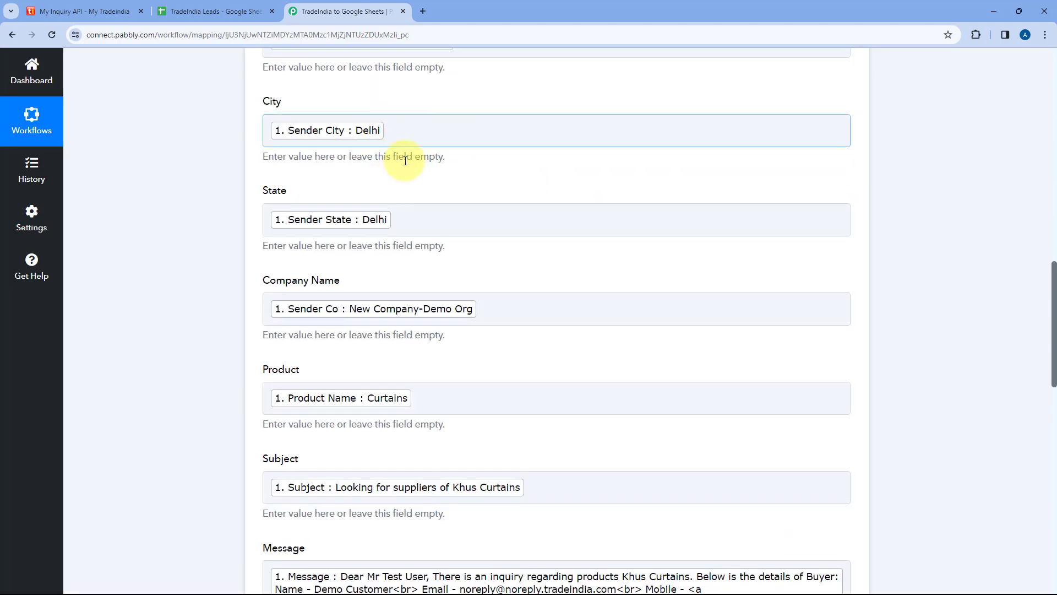
scroll(406, 158, "up", 3)
scroll(516, 183, "up", 2)
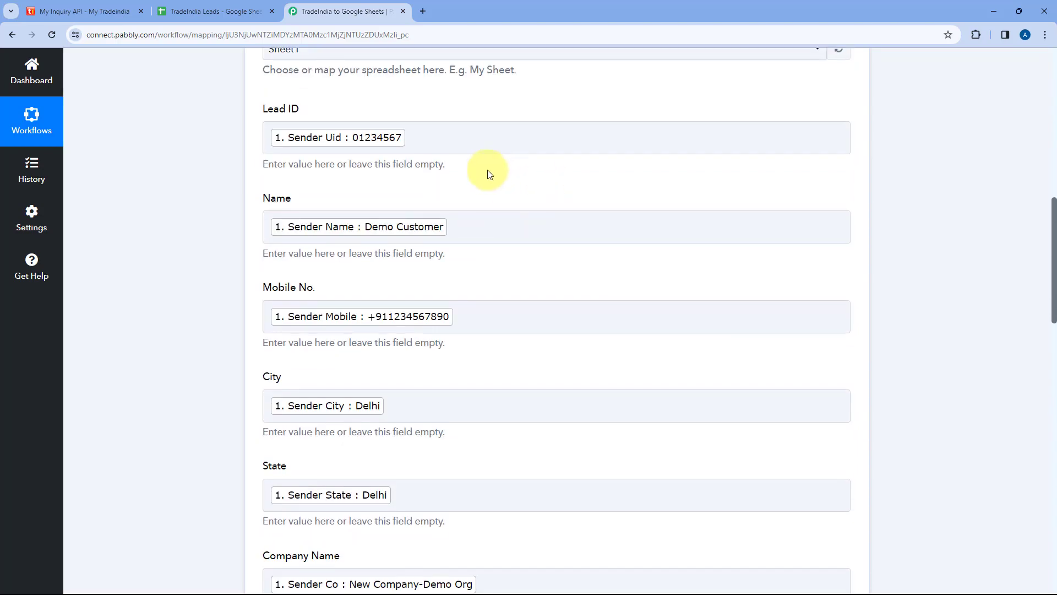
left_click(225, 11)
left_click(21, 196)
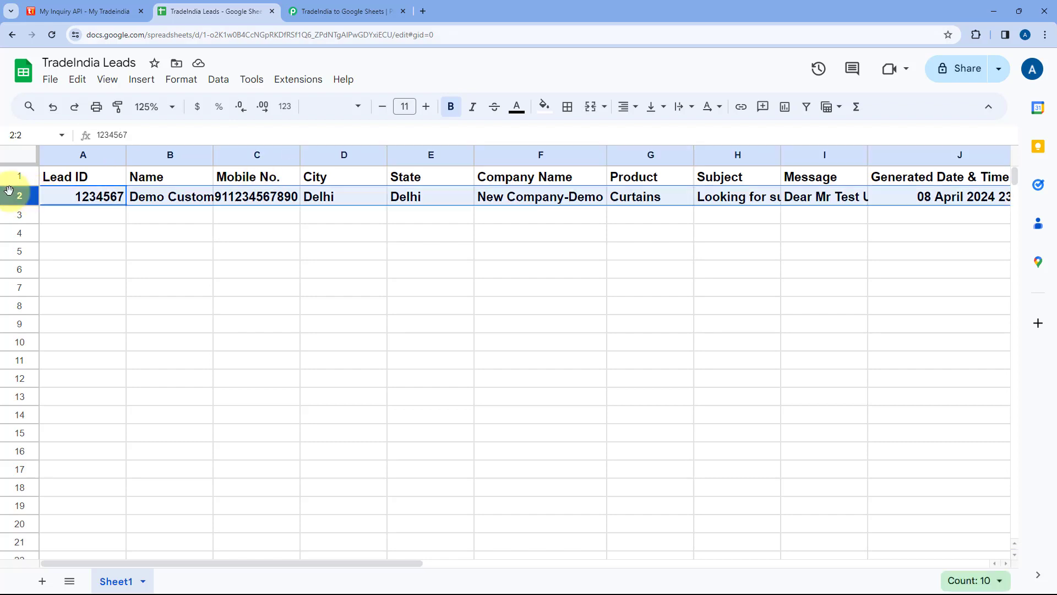
key("ctrl+b")
Fit the widths of all columns in Sheet1 to their contents.
left_click(19, 155)
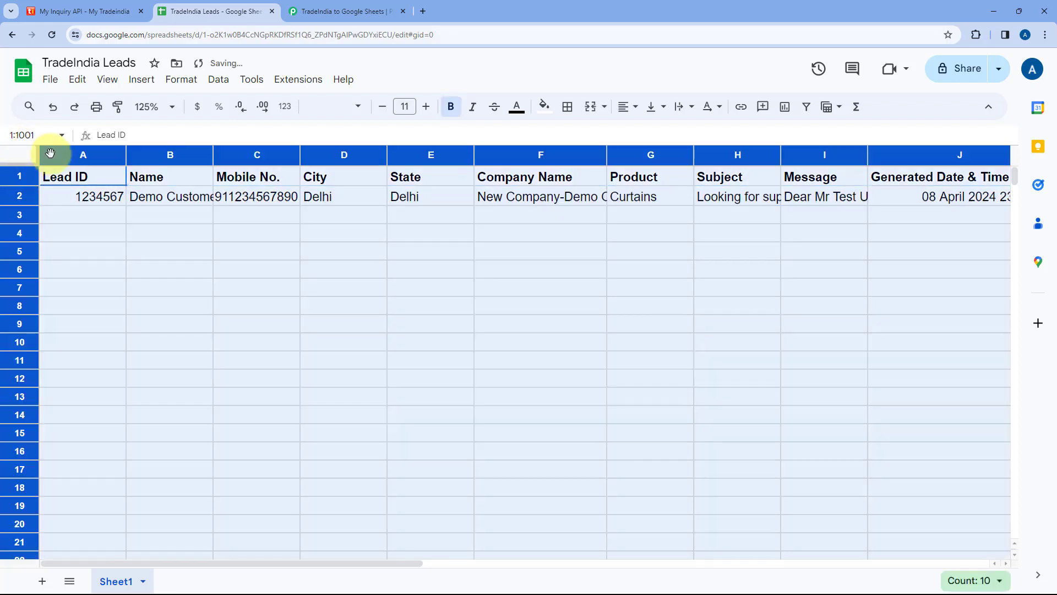
double_click(127, 154)
left_click(125, 212)
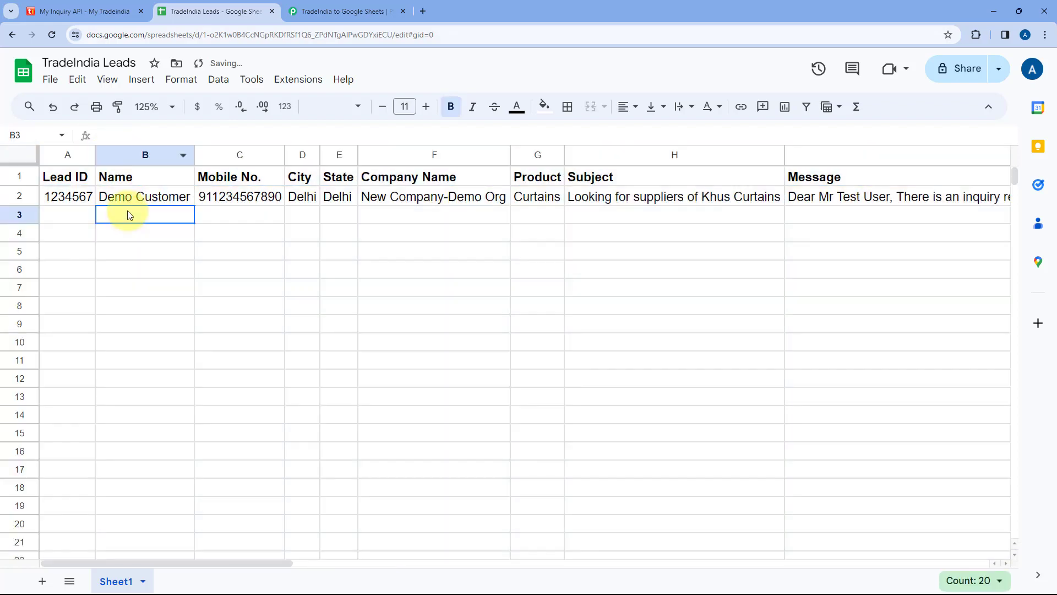
Check the new lead's cells in row 2 from Lead ID to Product, and widen the Product column slightly.
left_click(90, 204)
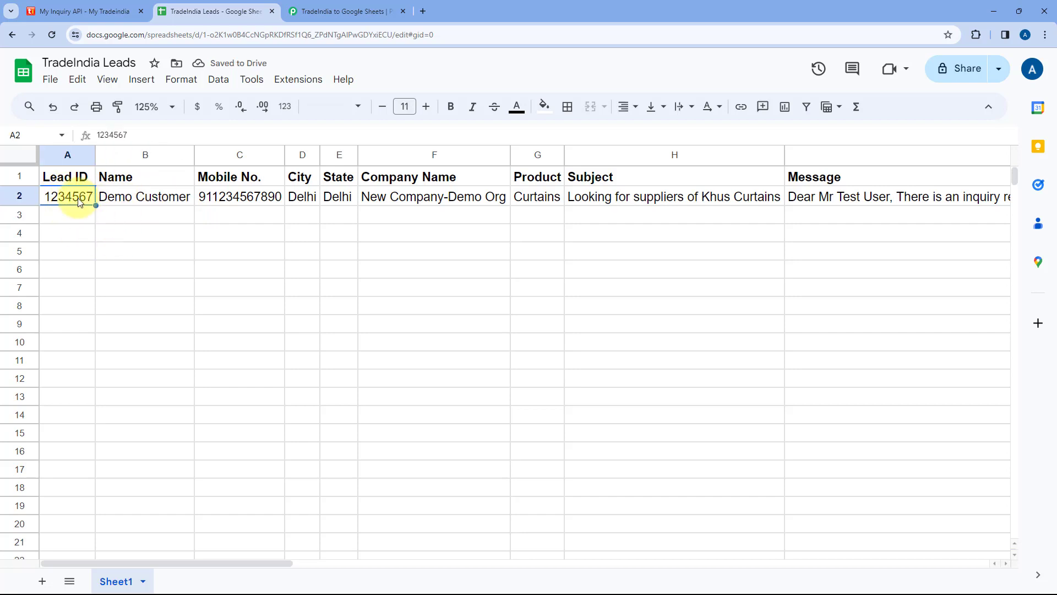
left_click(139, 197)
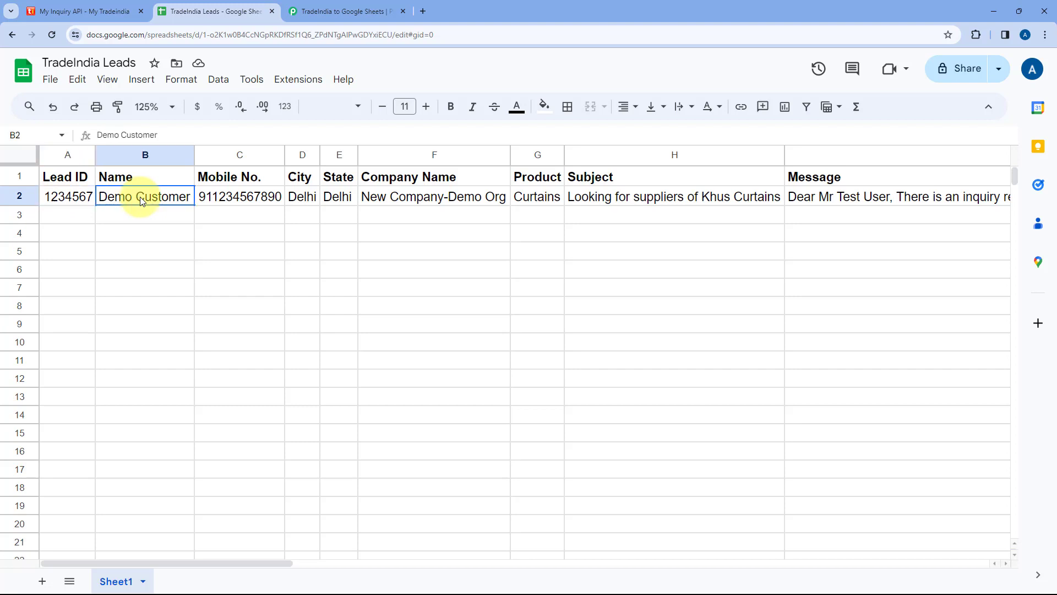
key("Right")
key("Right")
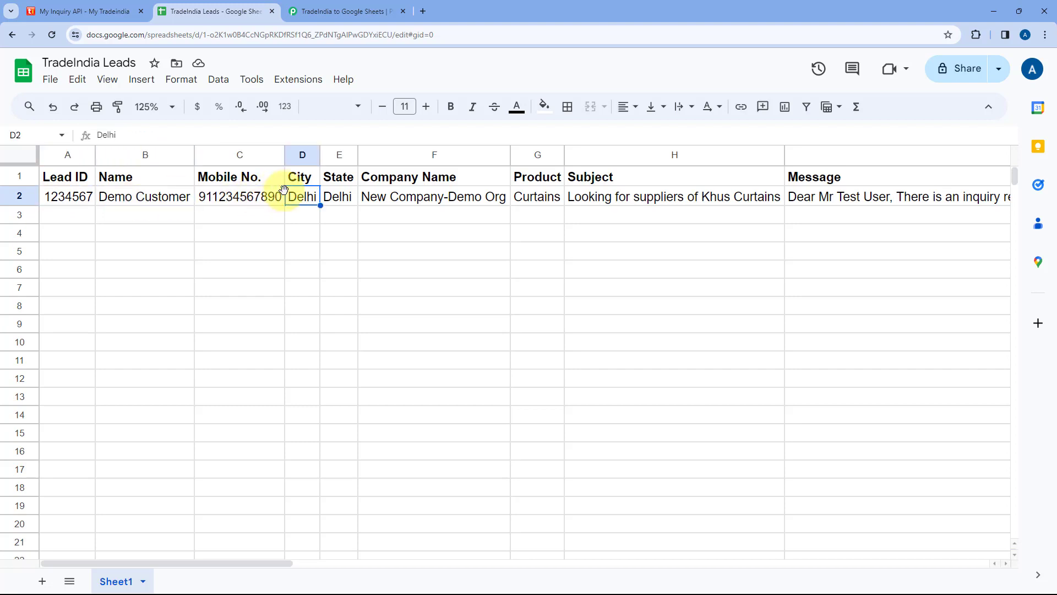
left_click(335, 198)
left_click(467, 207)
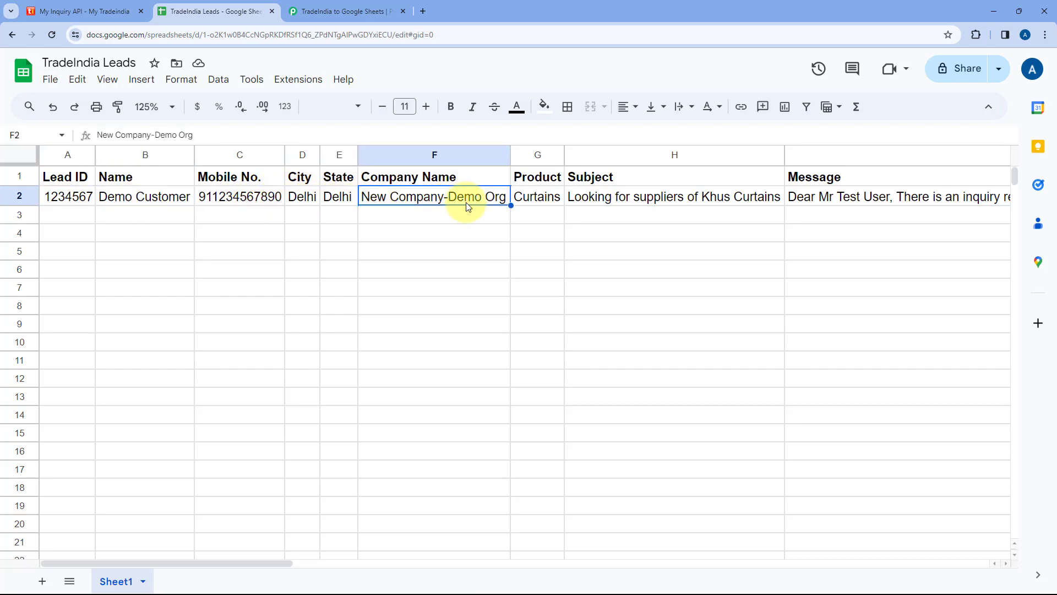
left_click(537, 197)
left_click_drag(564, 154, 584, 156)
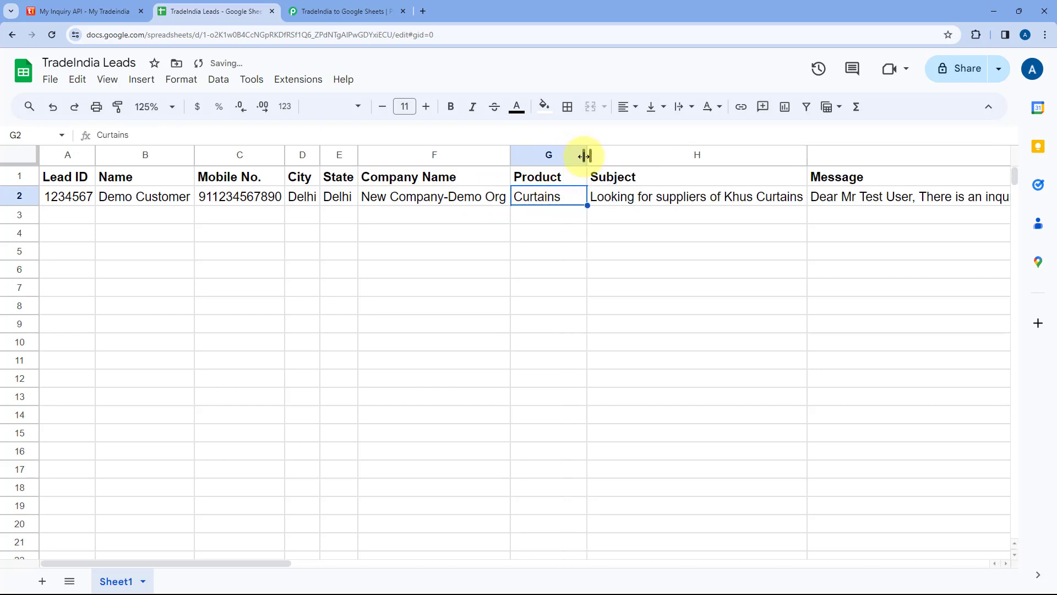
Examine the Subject, Message and Generated Date & Time values of the new lead in row 2.
left_click(637, 198)
double_click(679, 199)
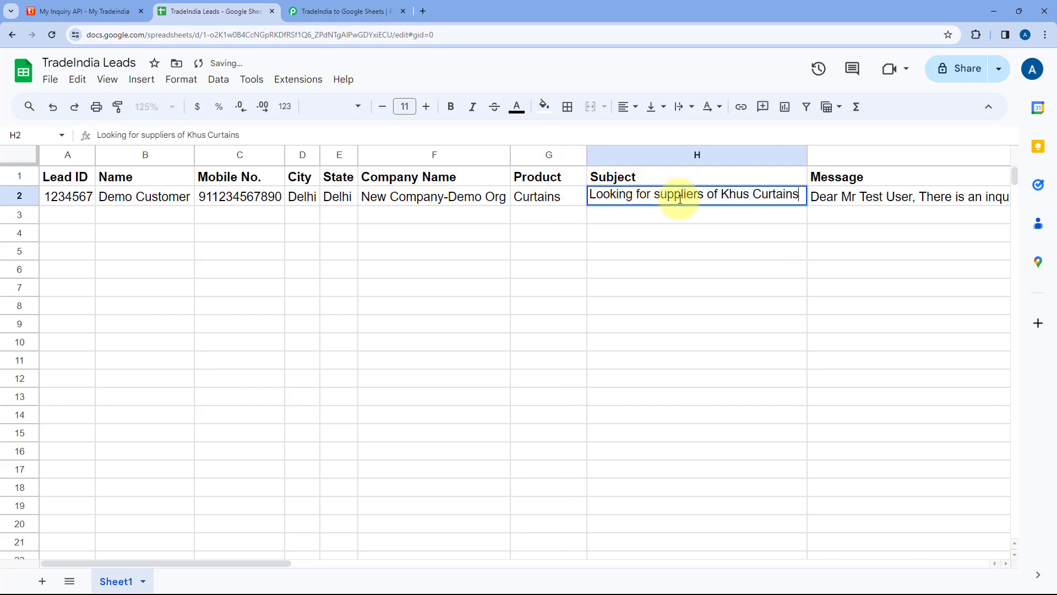
left_click(750, 215)
scroll(738, 194, "right", 3)
double_click(738, 195)
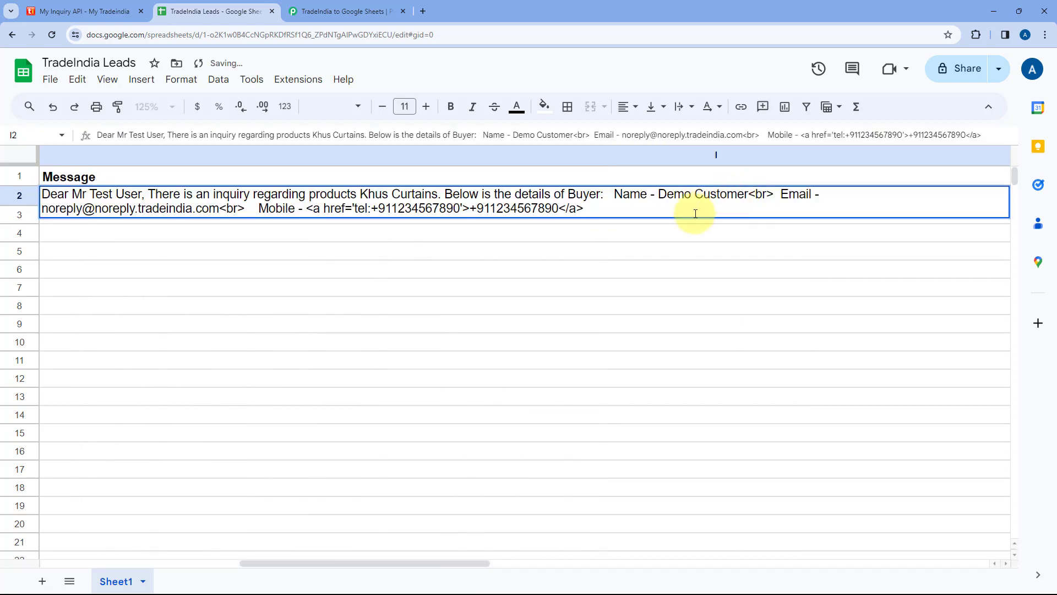
left_click(571, 231)
scroll(716, 210, "right", 4)
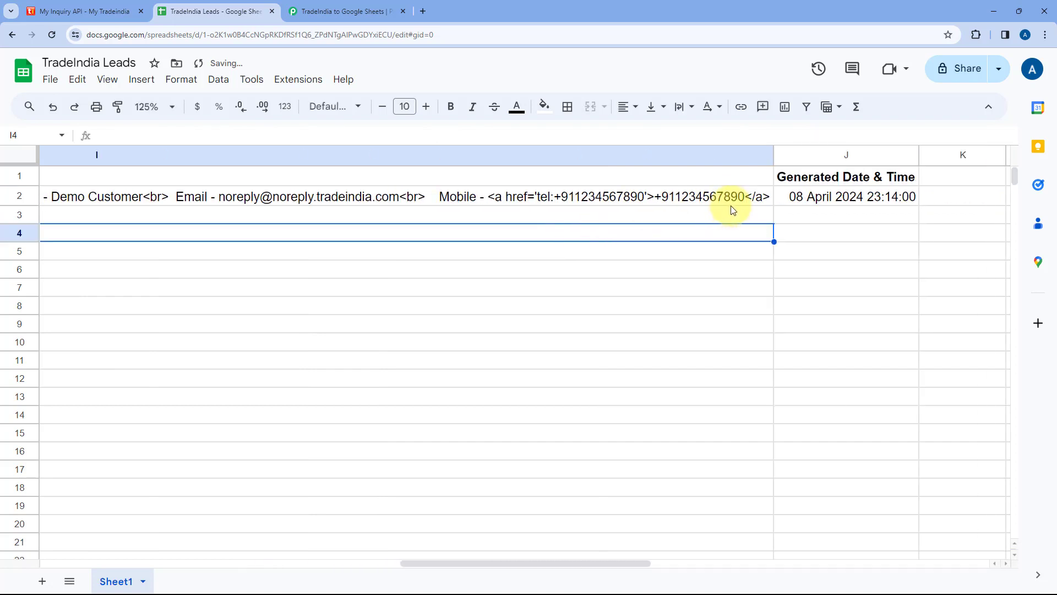
scroll(731, 206, "right", 2)
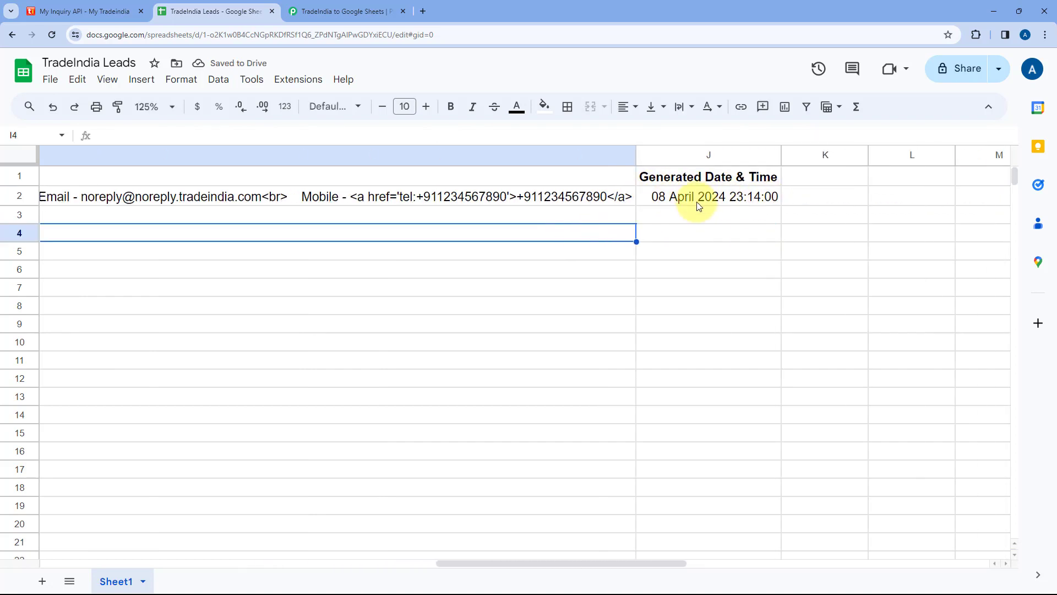
scroll(666, 206, "left", 8)
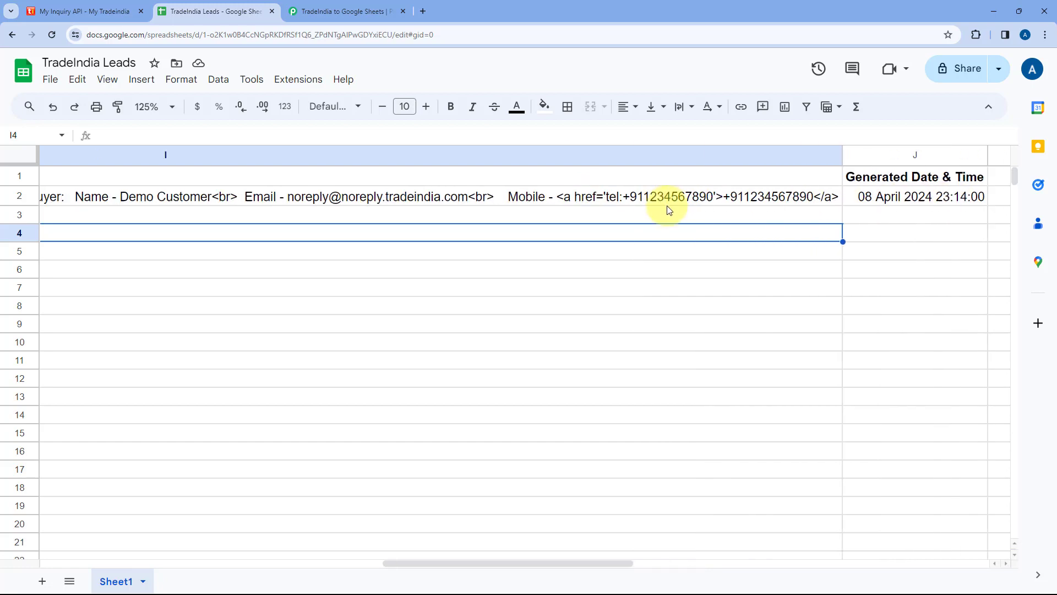
scroll(342, 224, "left", 10)
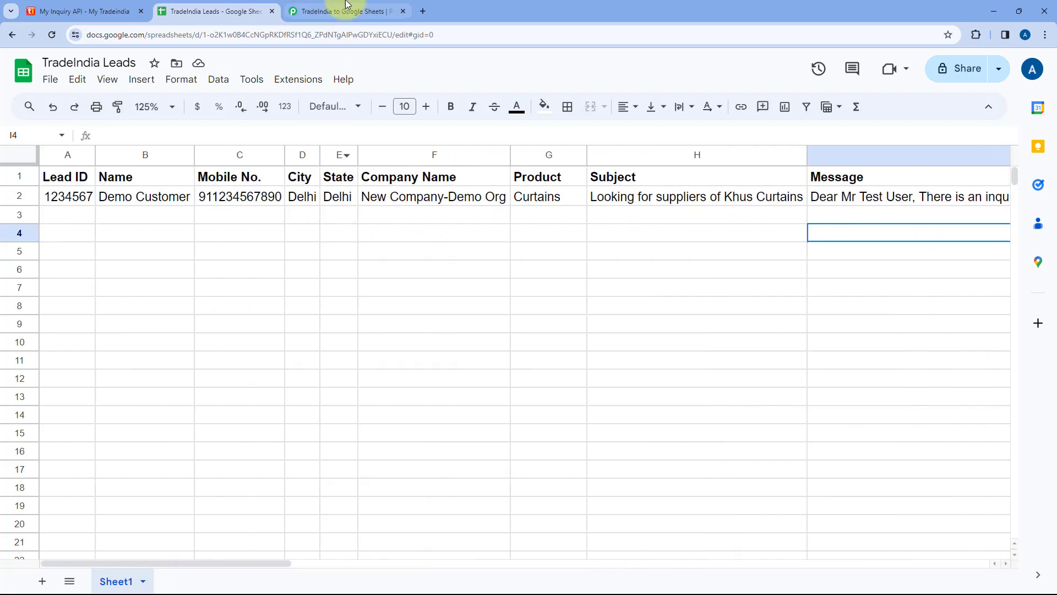
Switch back to Pabbly Connect and view the trigger and action of the TradeIndia to Google Sheets workflow.
left_click(347, 11)
scroll(546, 165, "up", 10)
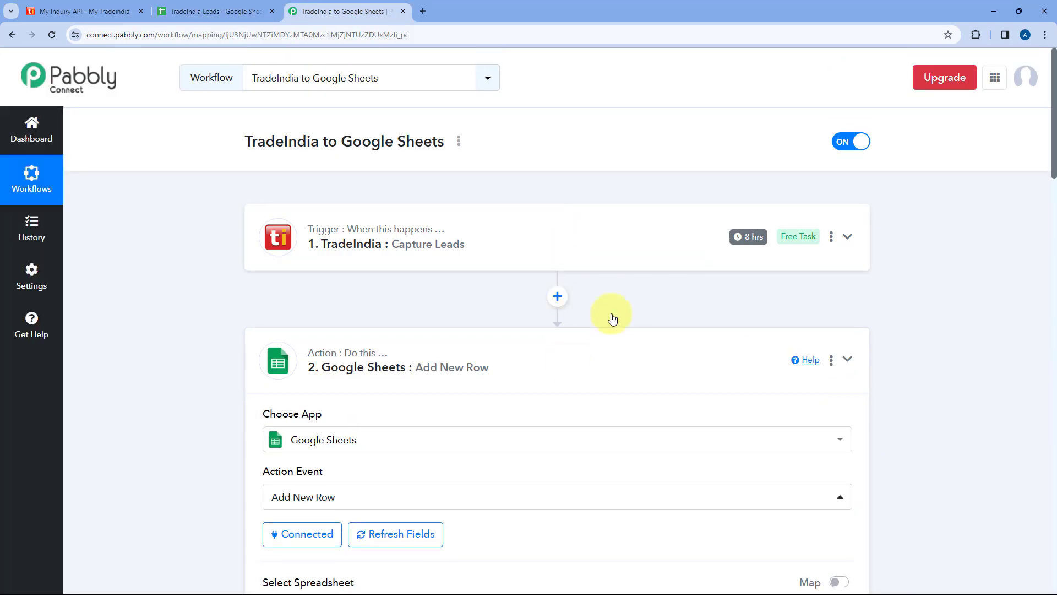